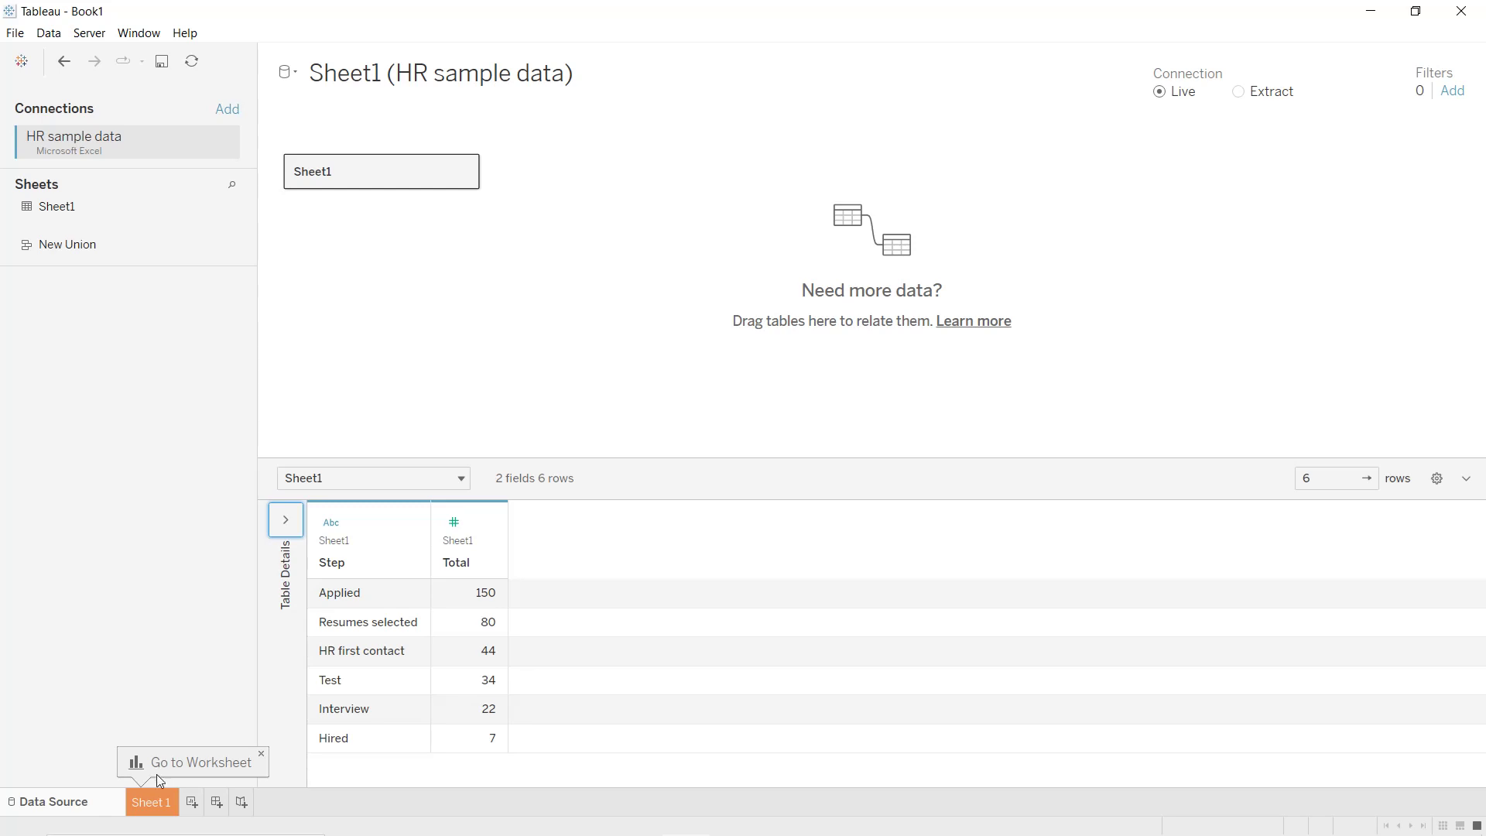
- On Sheet 1, chart SUM(Total) by Step, fit to Entire View, sorted largest first
left_click(156, 799)
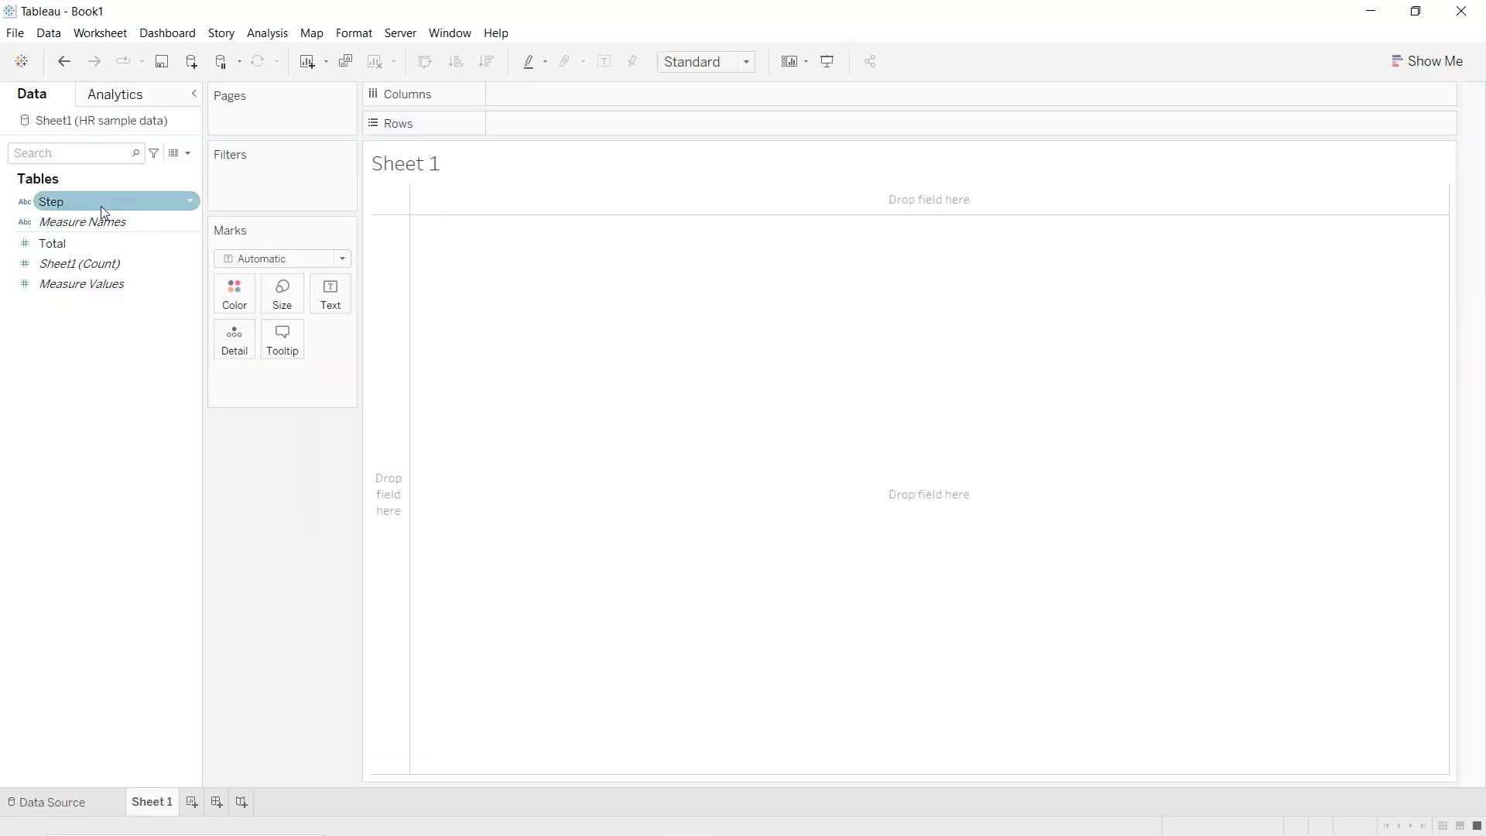
left_click_drag(101, 206, 619, 132)
left_click_drag(119, 240, 613, 99)
left_click(737, 60)
left_click(719, 132)
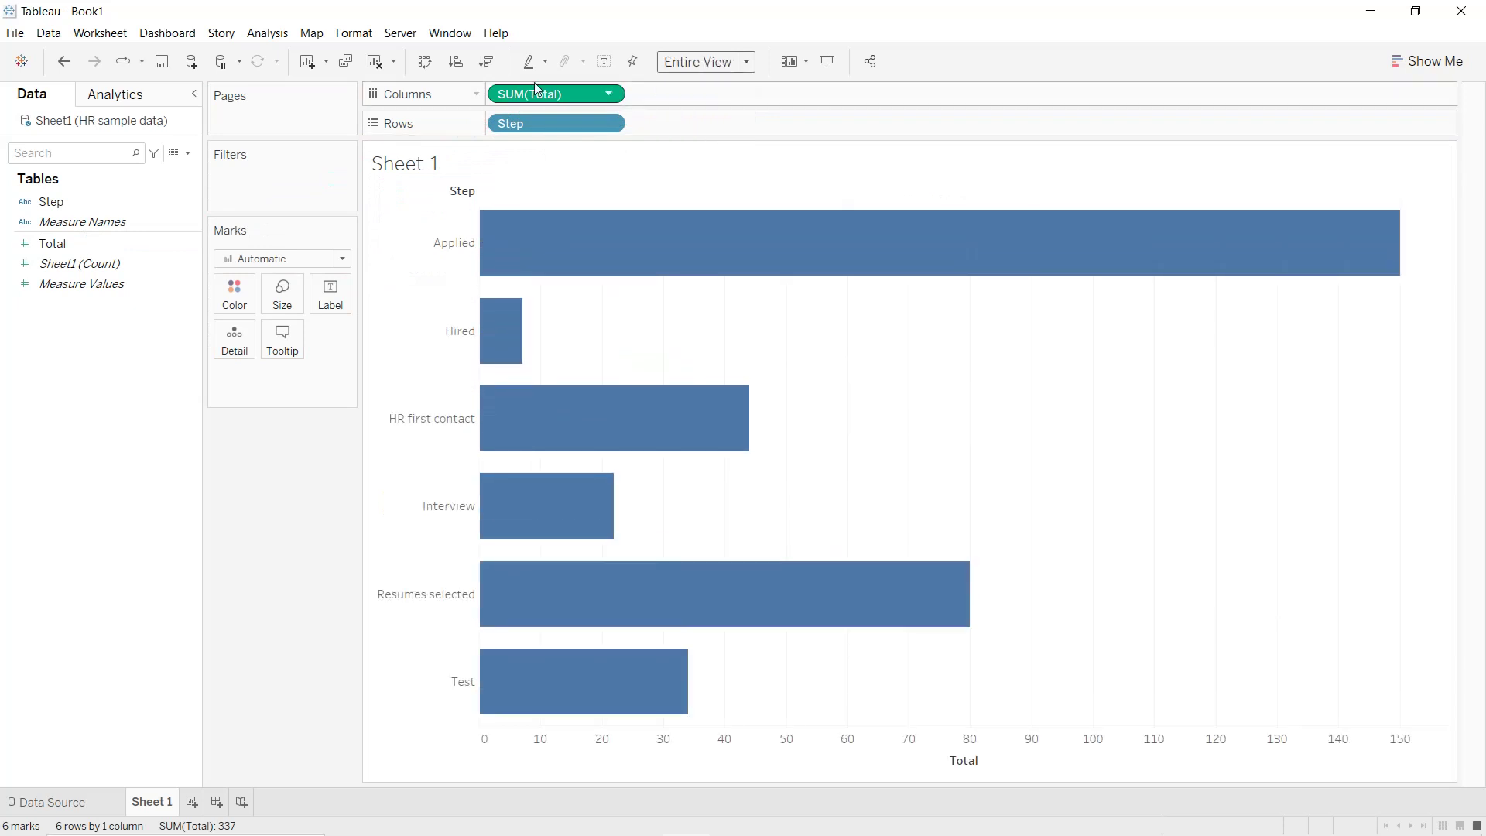
left_click(486, 61)
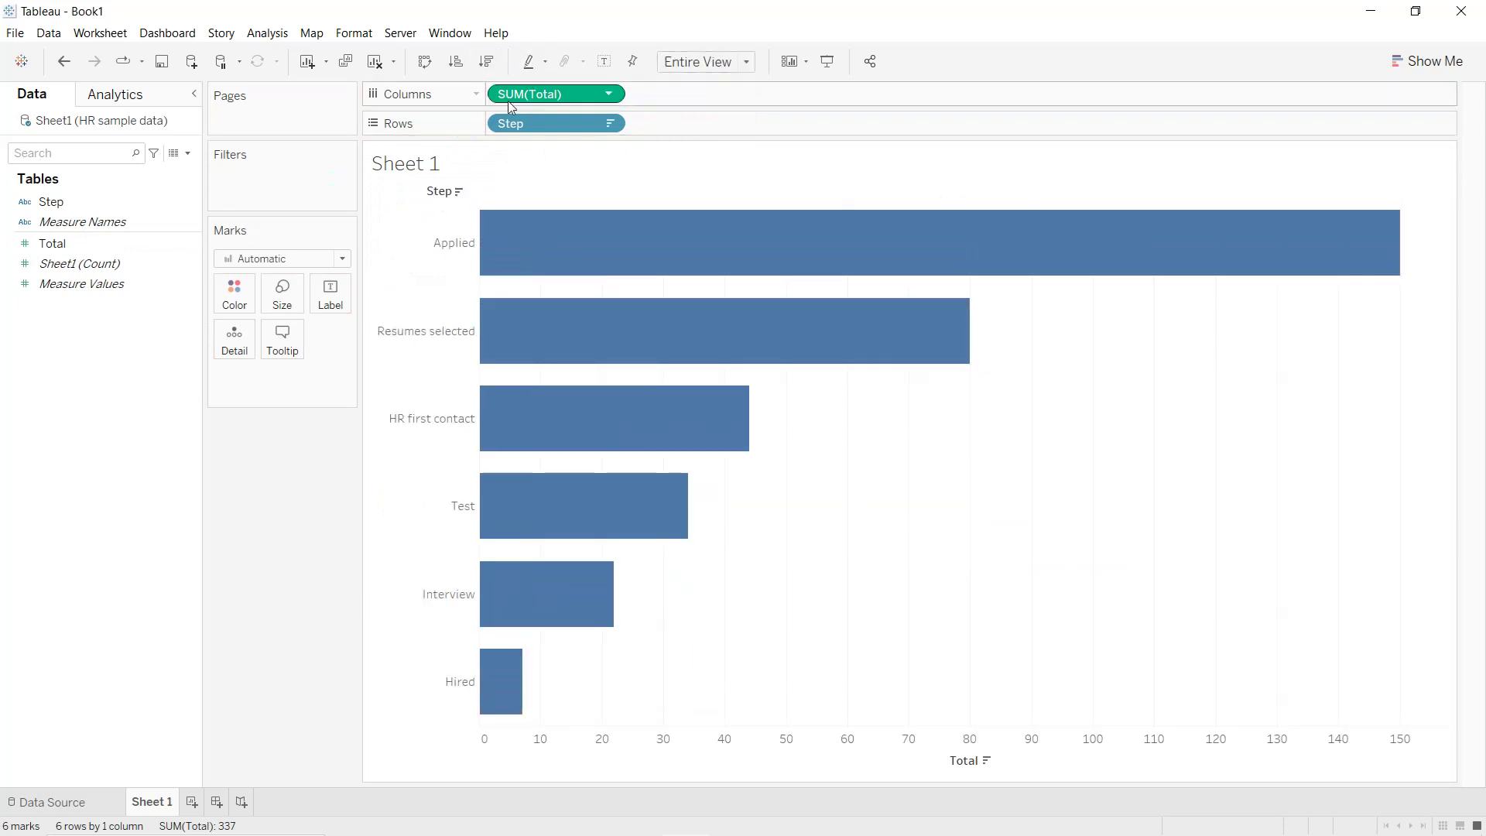
- Duplicate SUM(Total) on Columns and reverse the left Total axis to mirror the bars
left_click_drag(525, 99, 678, 96)
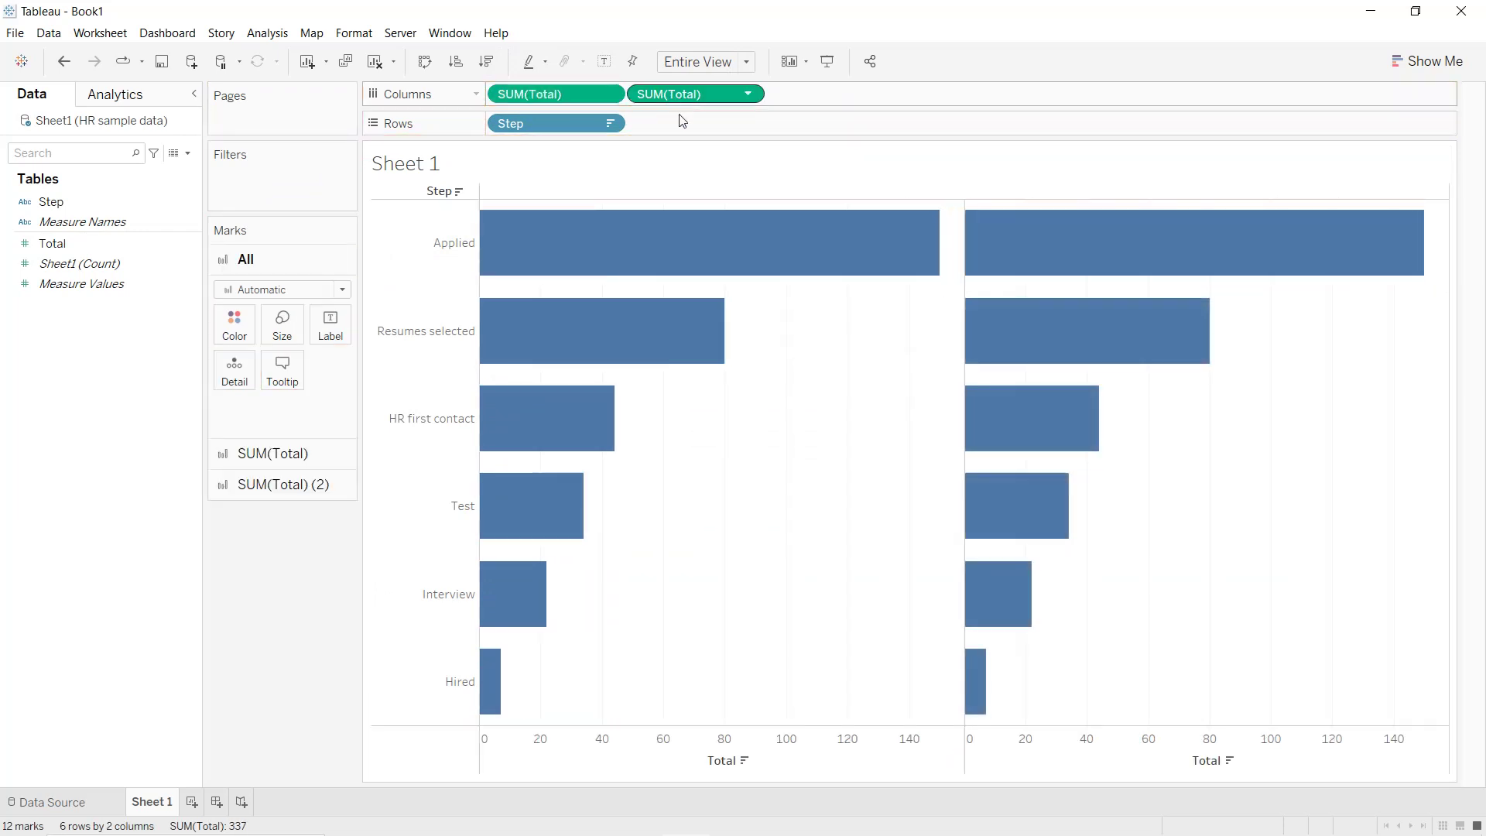
left_click(778, 776)
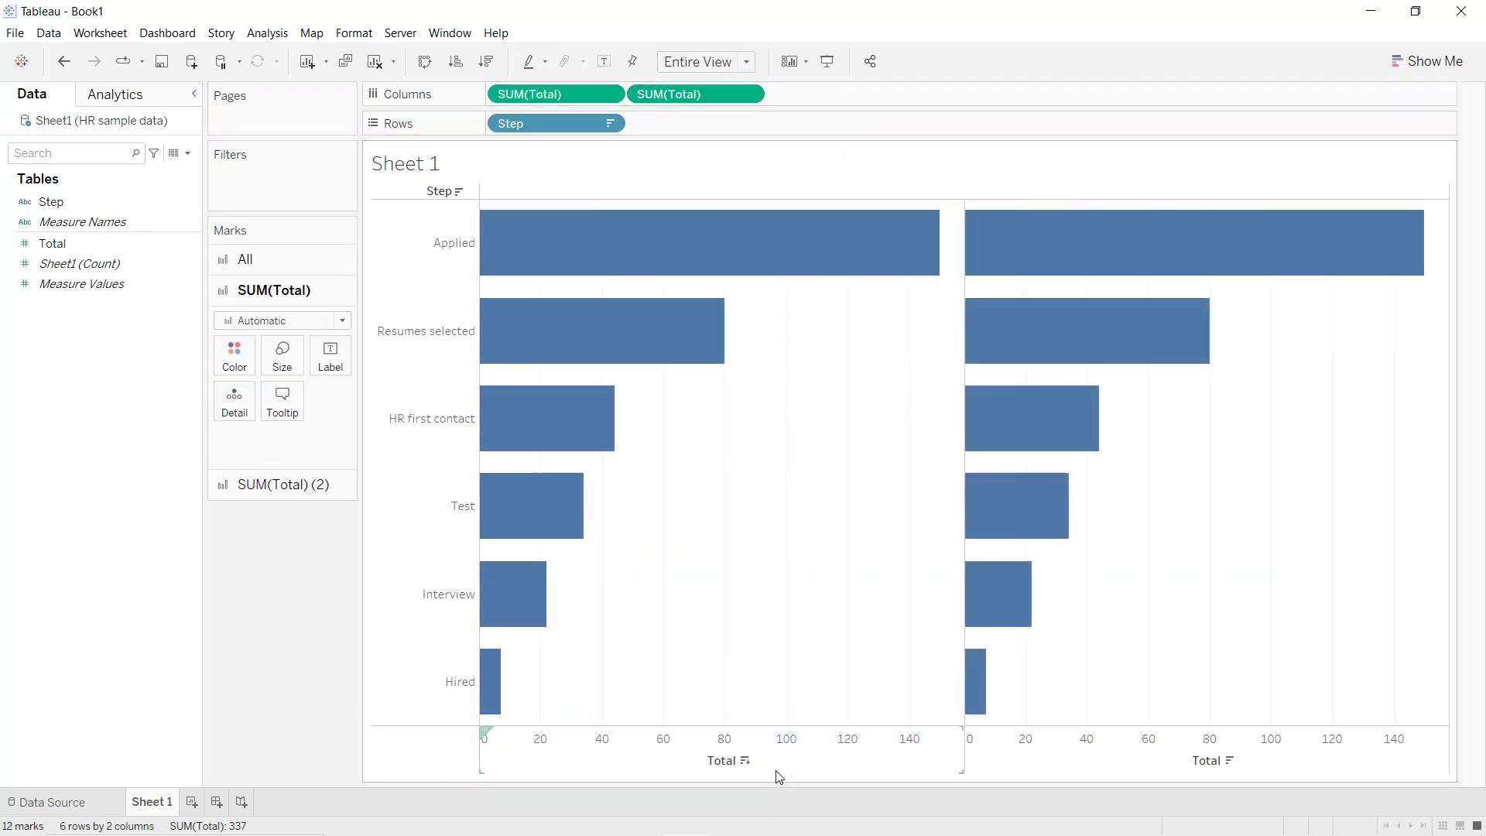
double_click(778, 777)
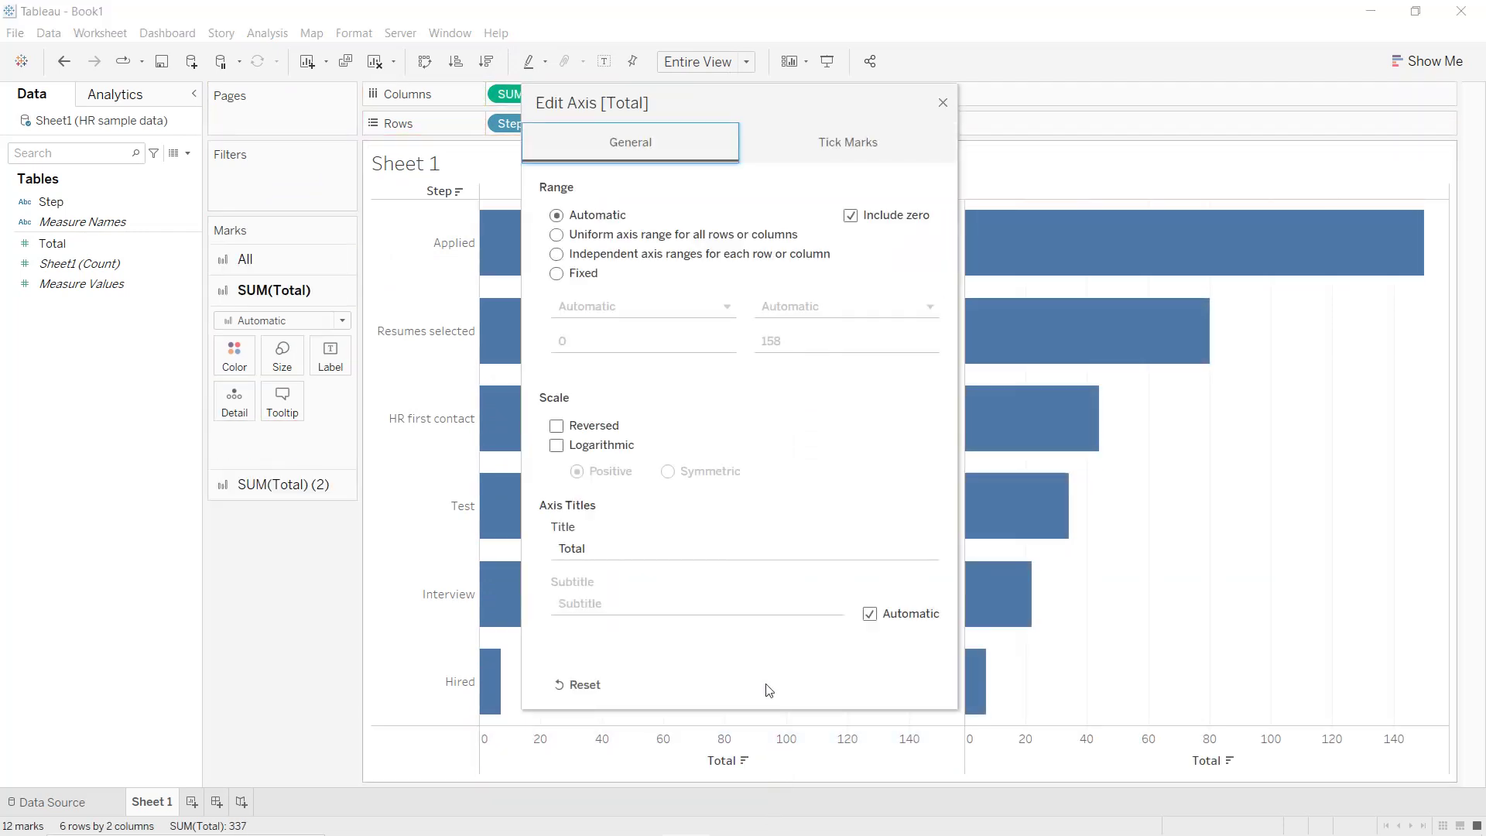
left_click(555, 426)
left_click(943, 102)
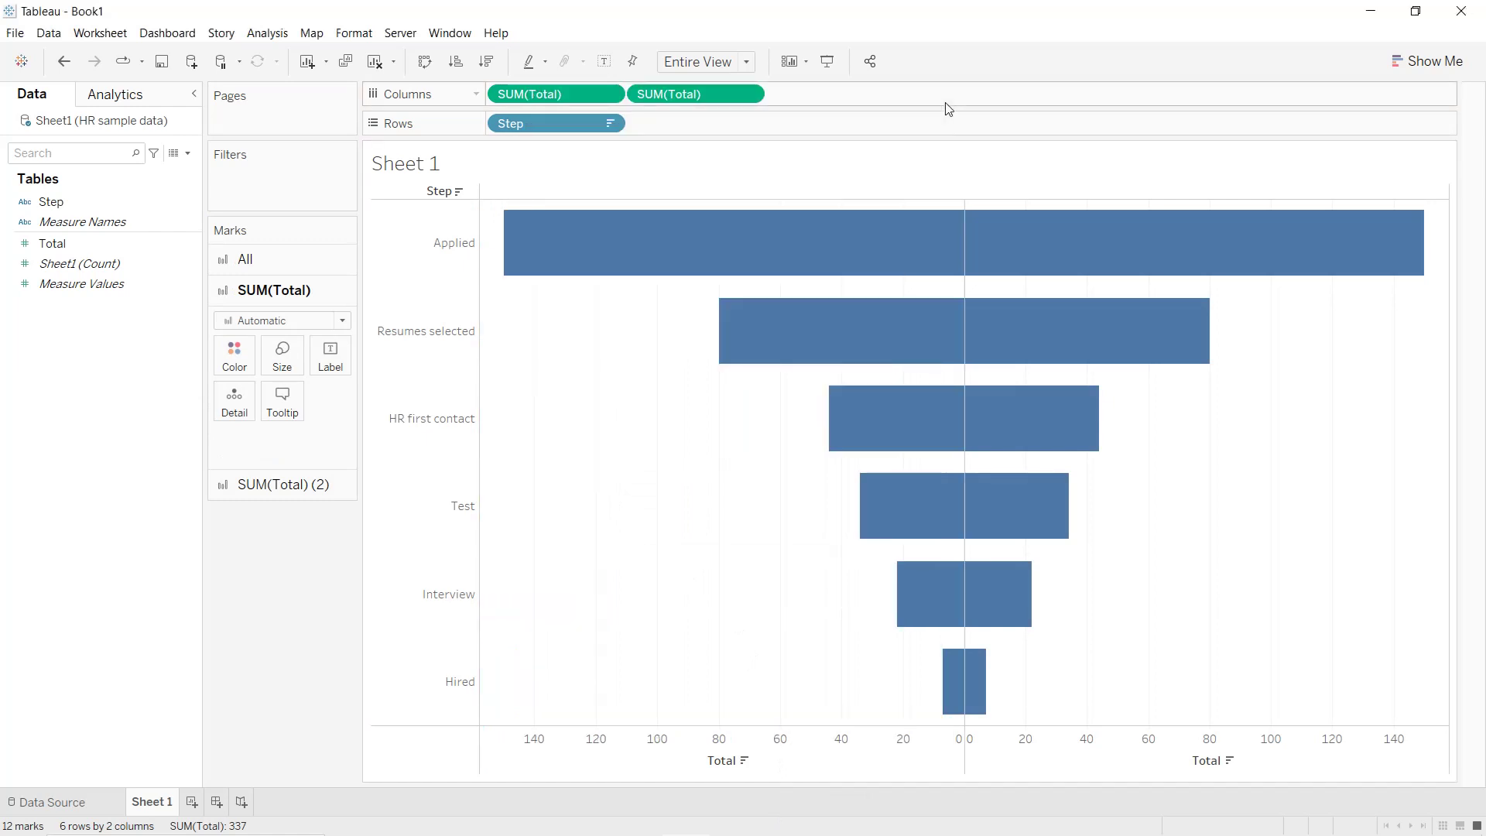
right_click(564, 334)
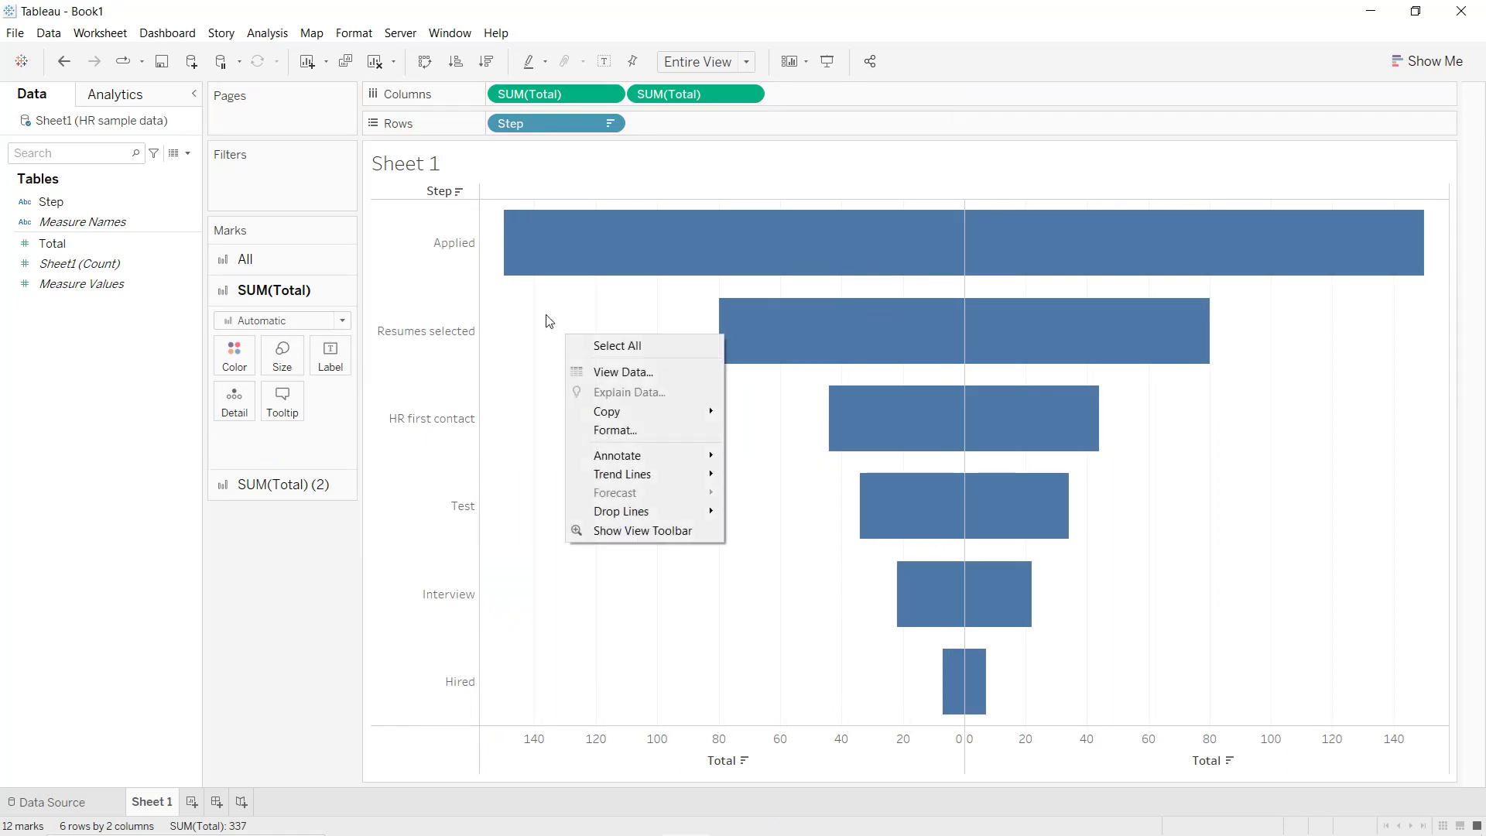
- Turn off workbook grid lines, zero lines and axis rulers
key("Escape")
left_click(354, 32)
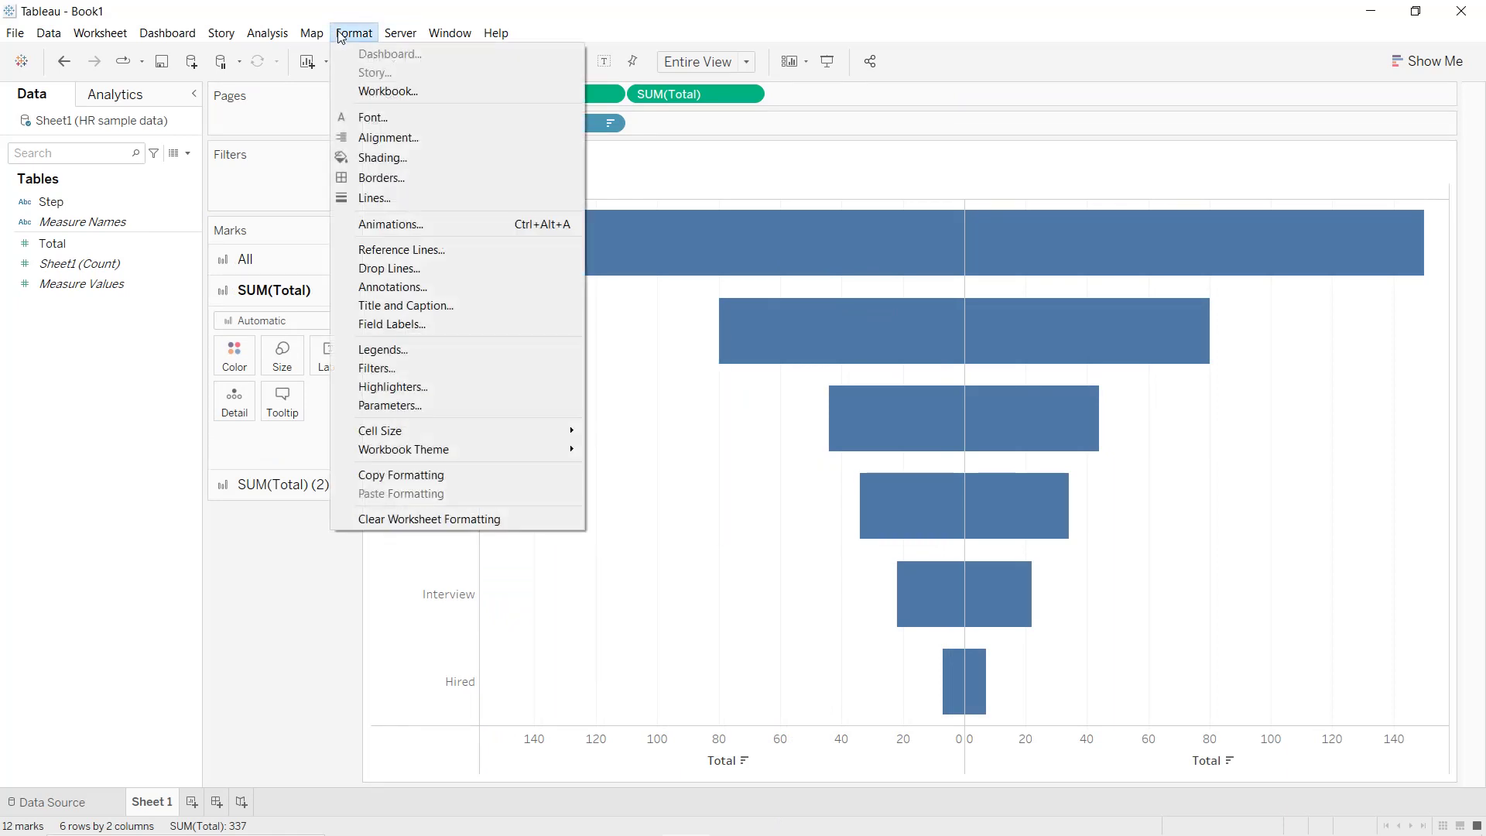
left_click(379, 118)
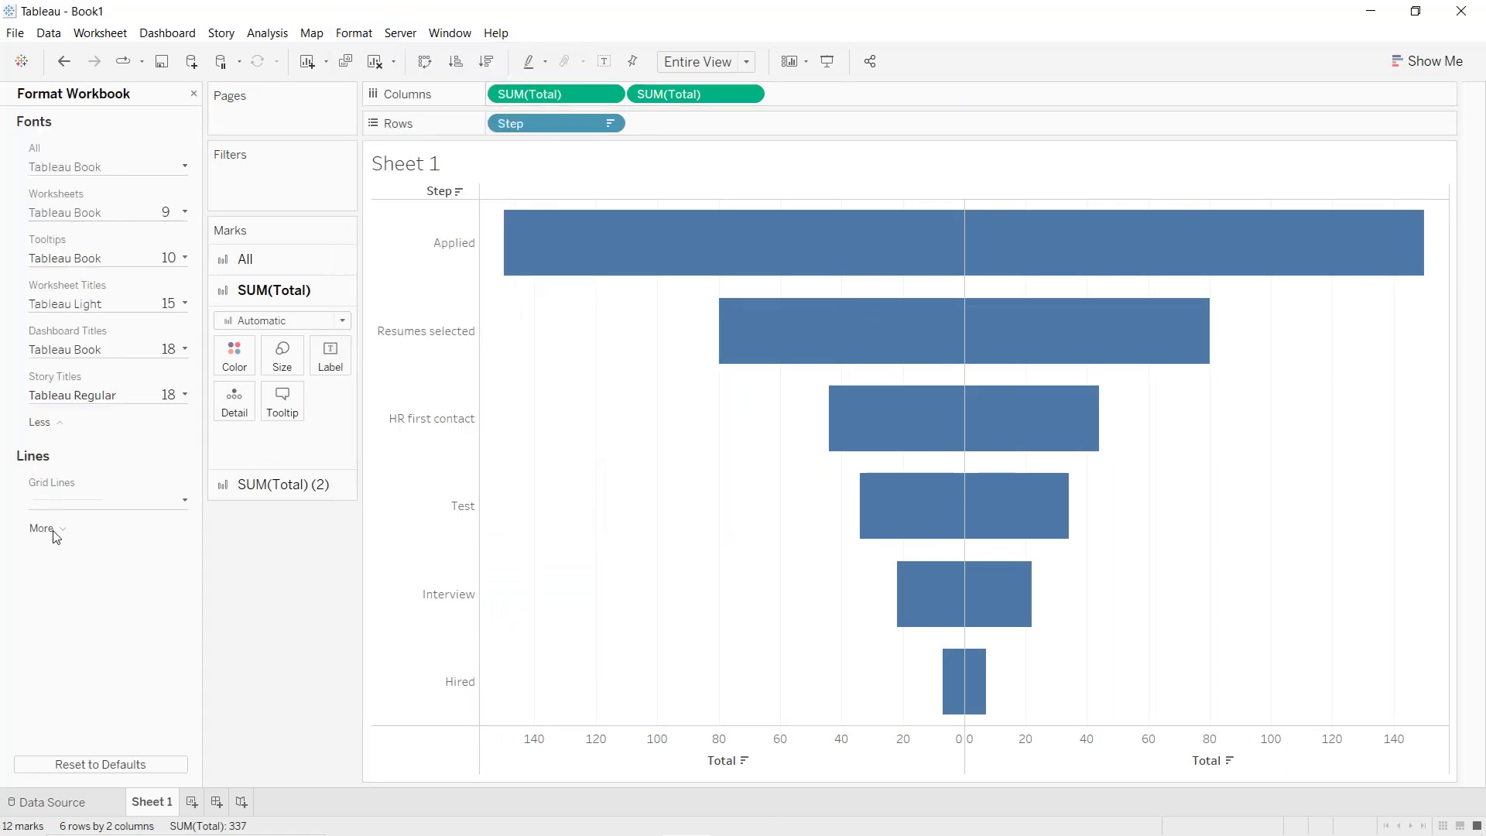
left_click(48, 529)
left_click(56, 501)
left_click(62, 536)
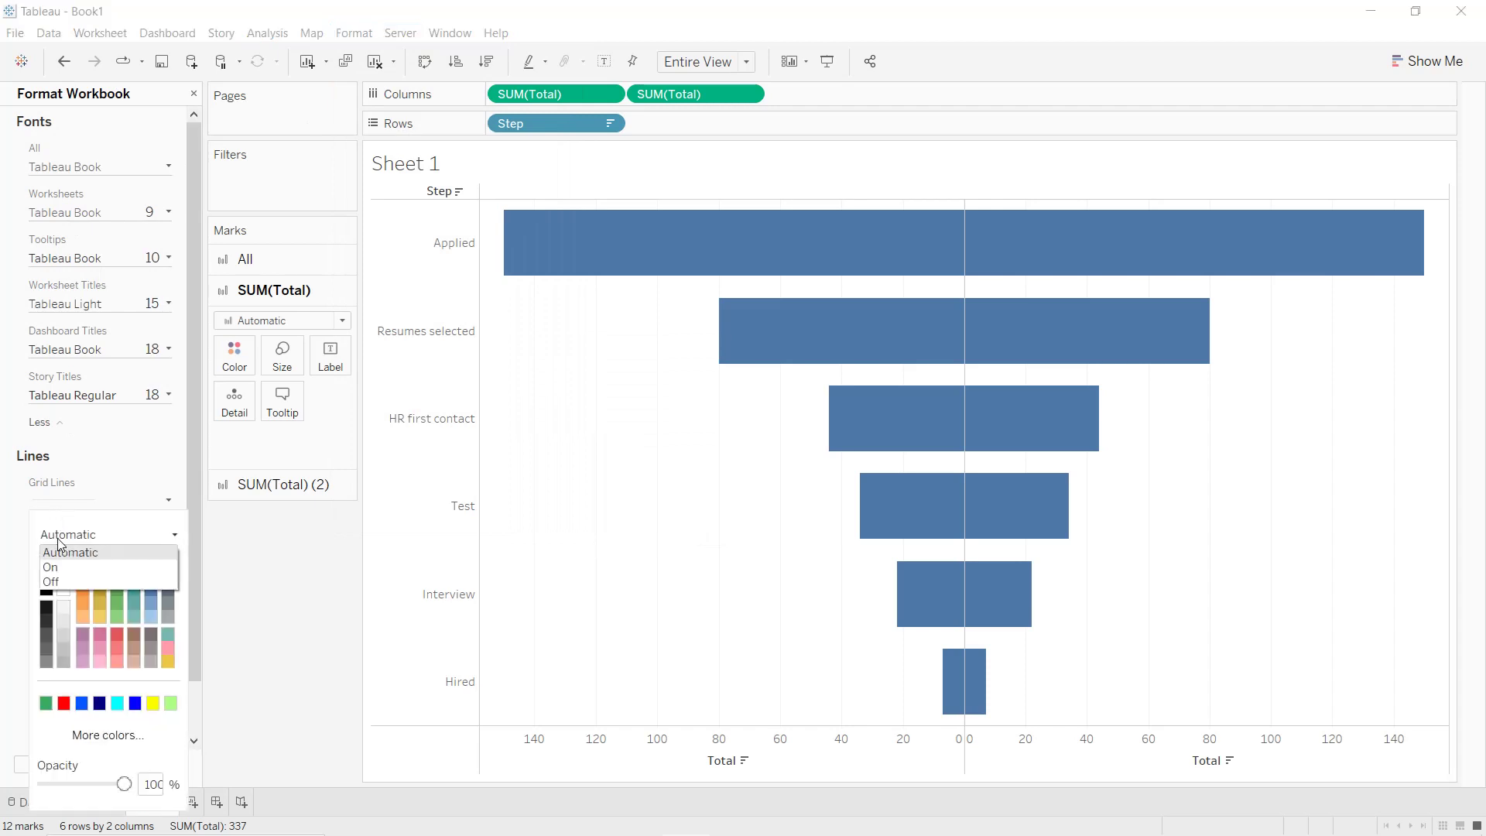
left_click(70, 580)
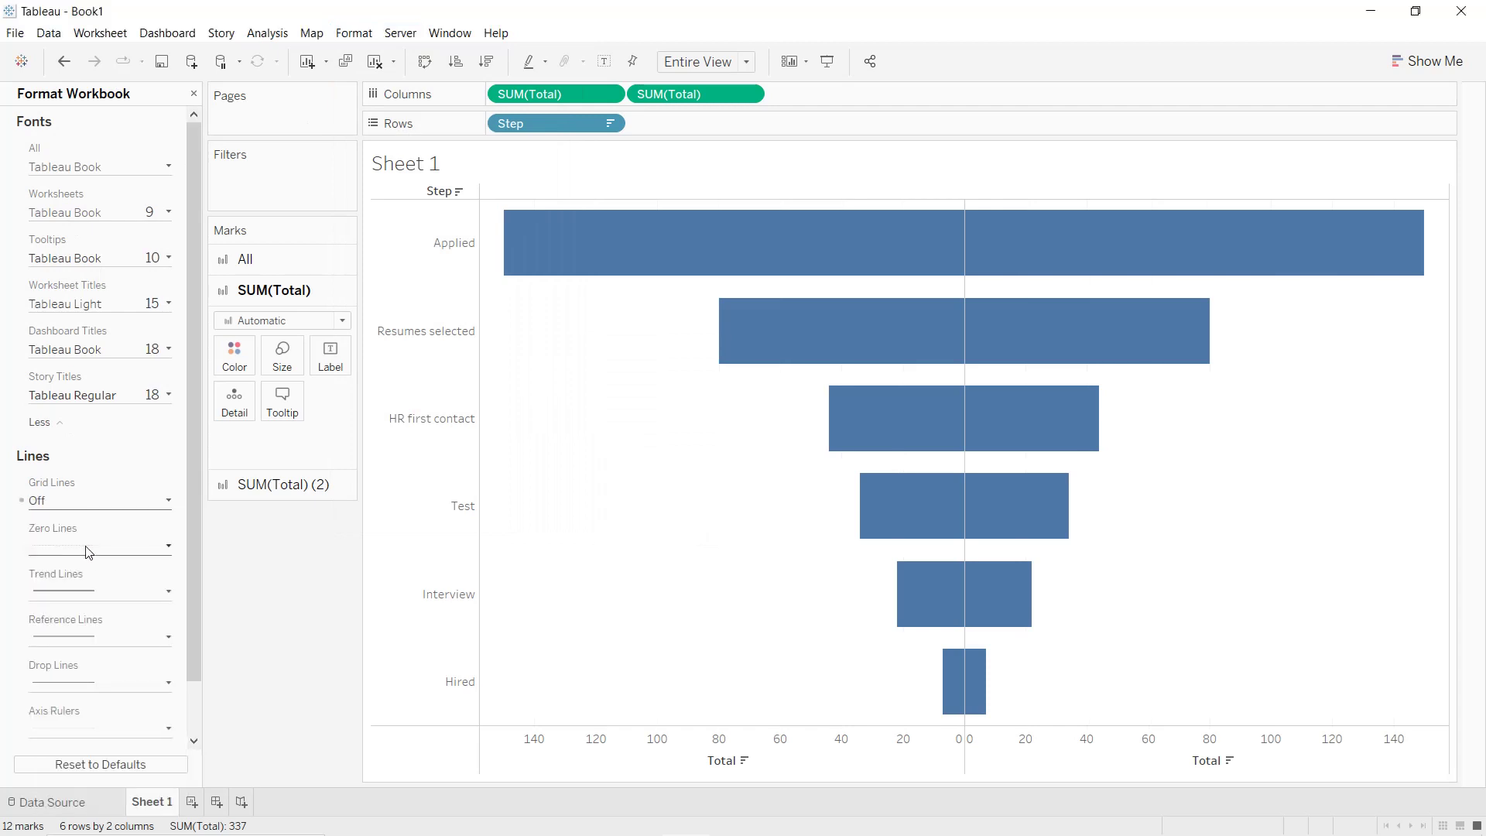
left_click(85, 552)
left_click(103, 271)
left_click(70, 297)
scroll(106, 643, "down", 2)
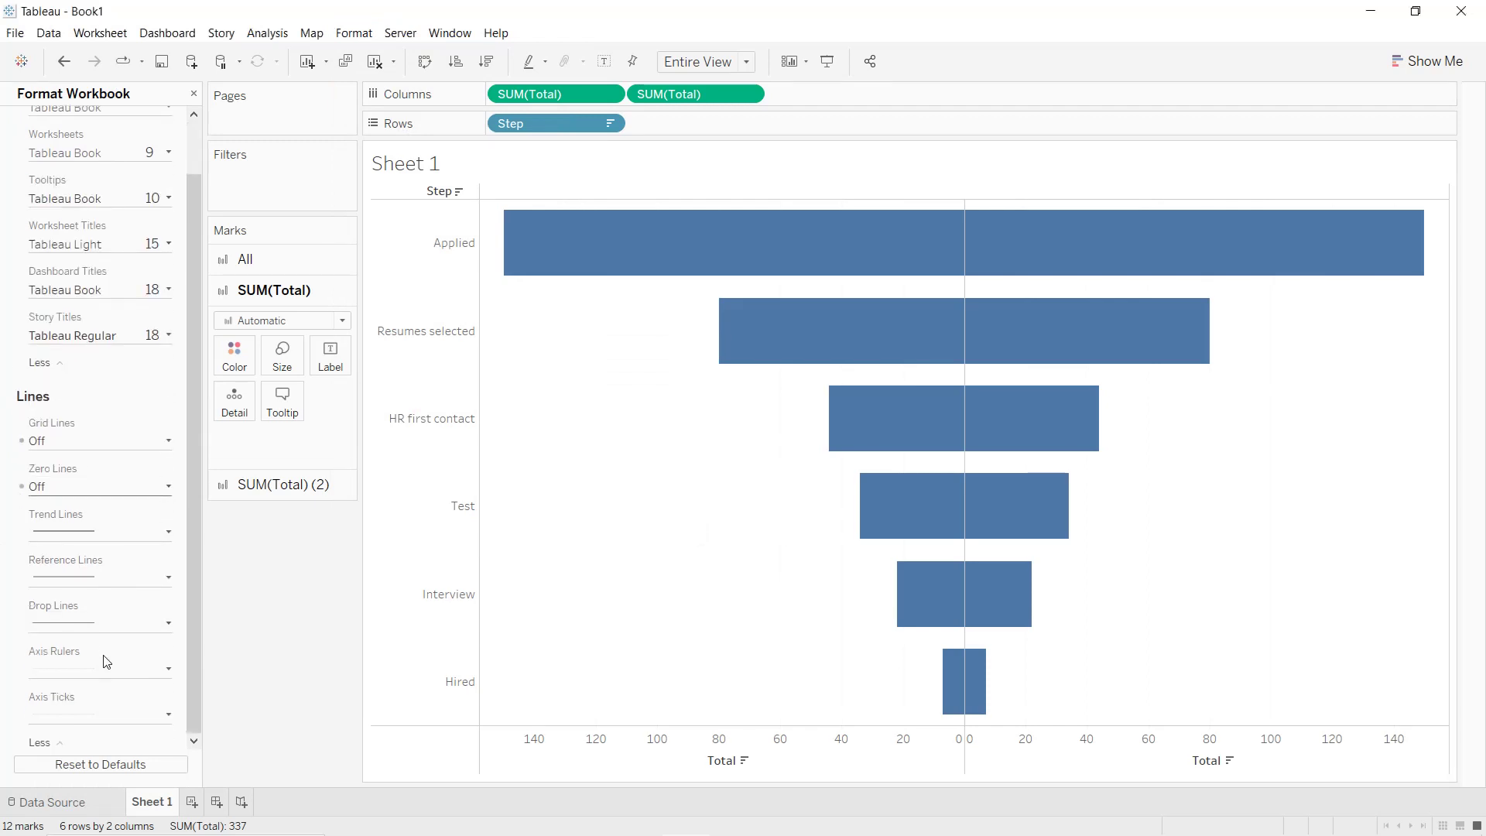
left_click(105, 668)
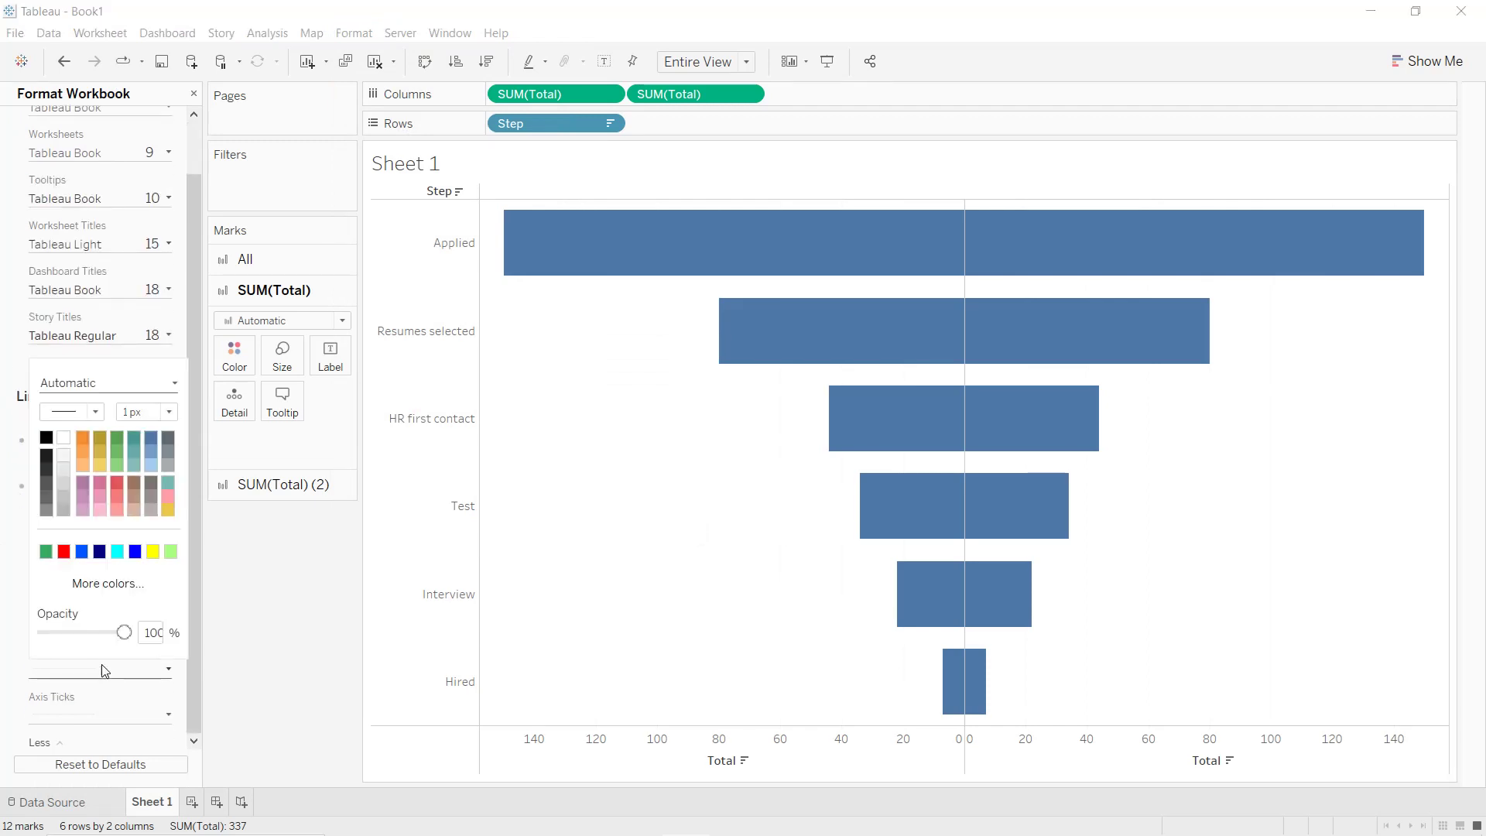
left_click(96, 387)
left_click(85, 426)
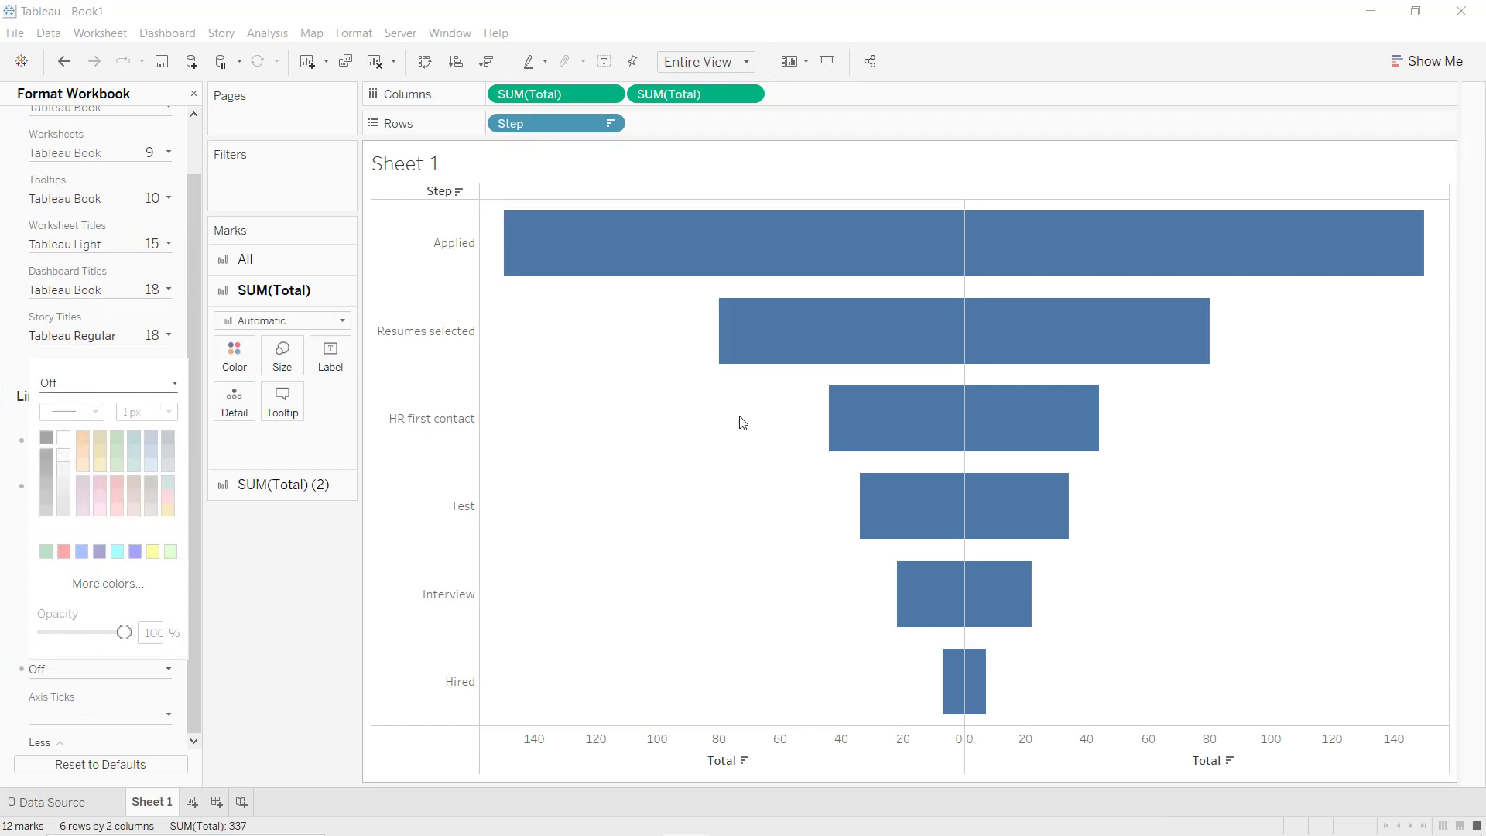
- Set the sheet's Column Divider to None and hide the Step row headers
right_click(614, 418)
left_click(660, 507)
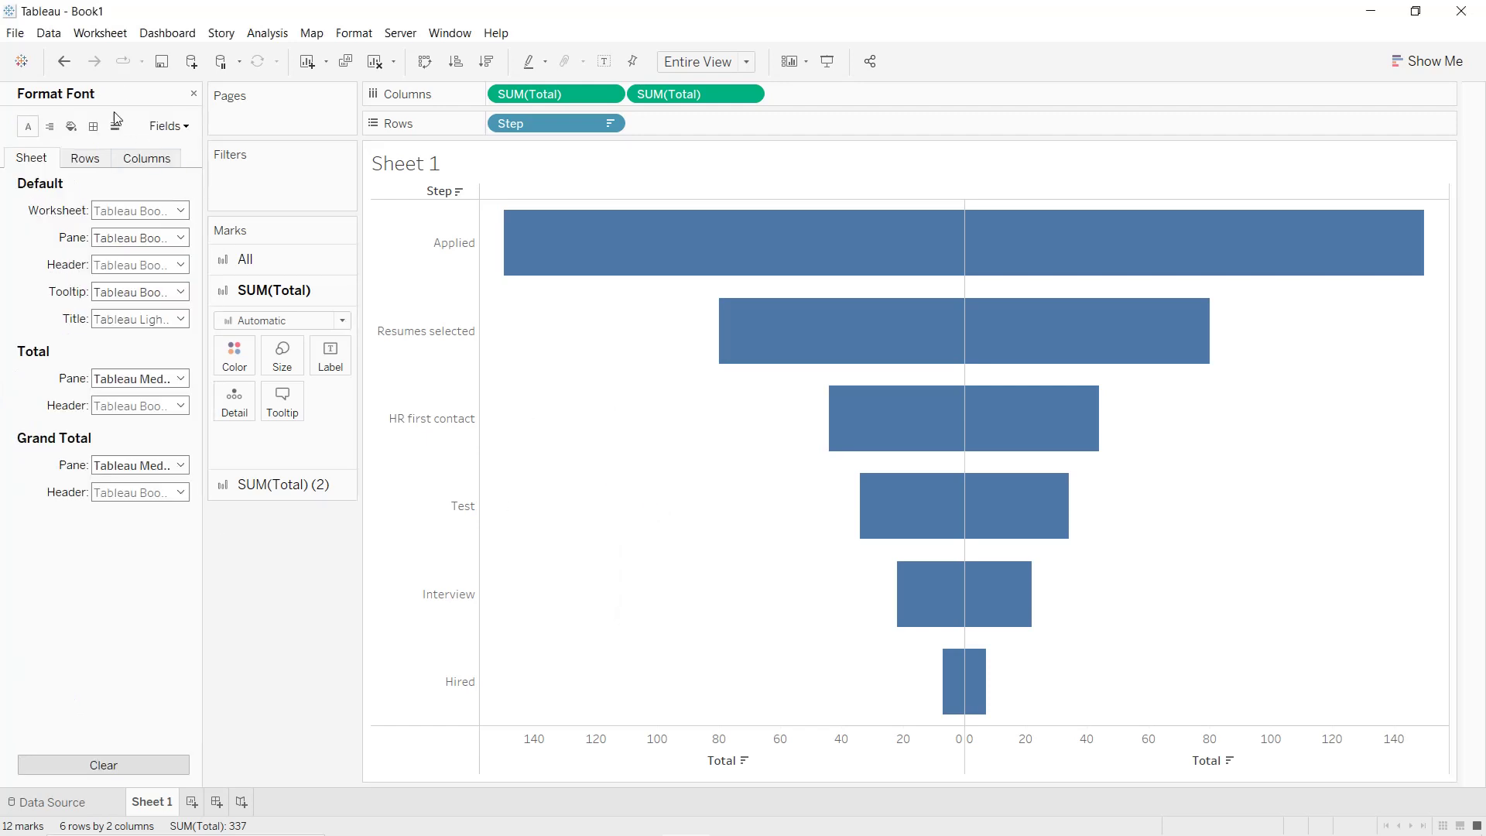
left_click(93, 127)
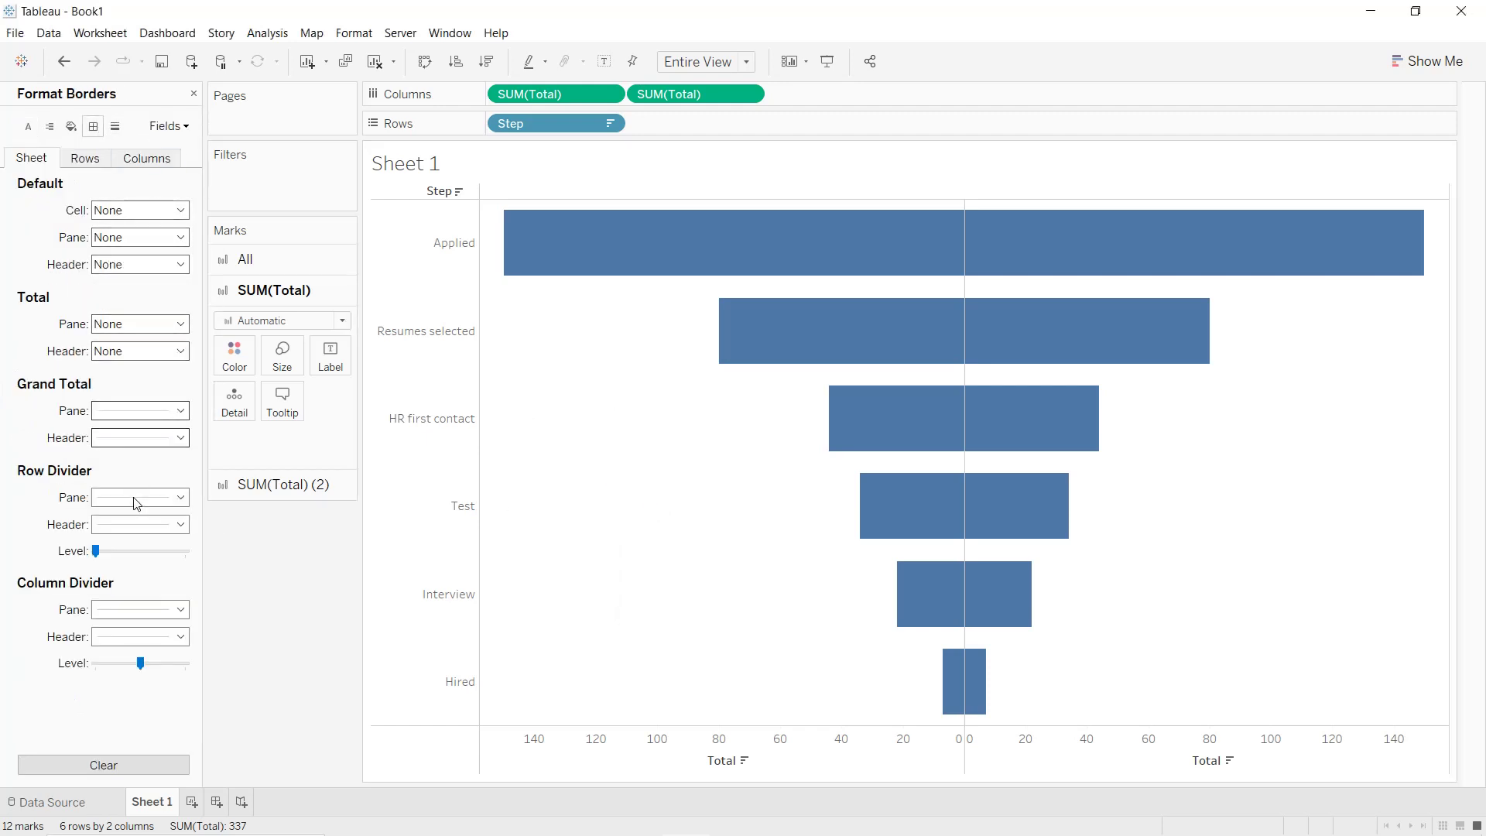
left_click(131, 610)
left_click(163, 365)
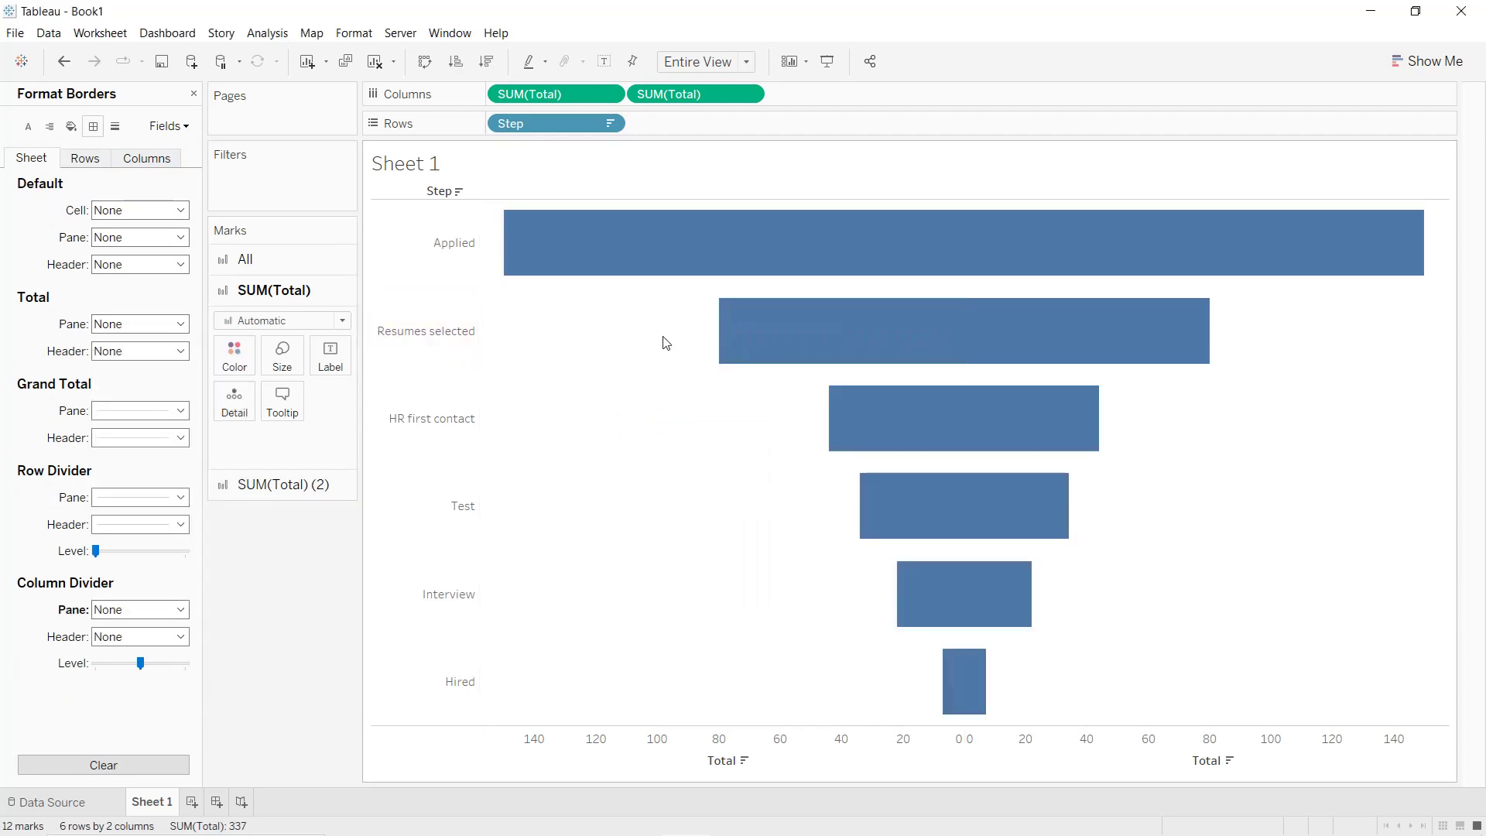
right_click(438, 297)
left_click(495, 411)
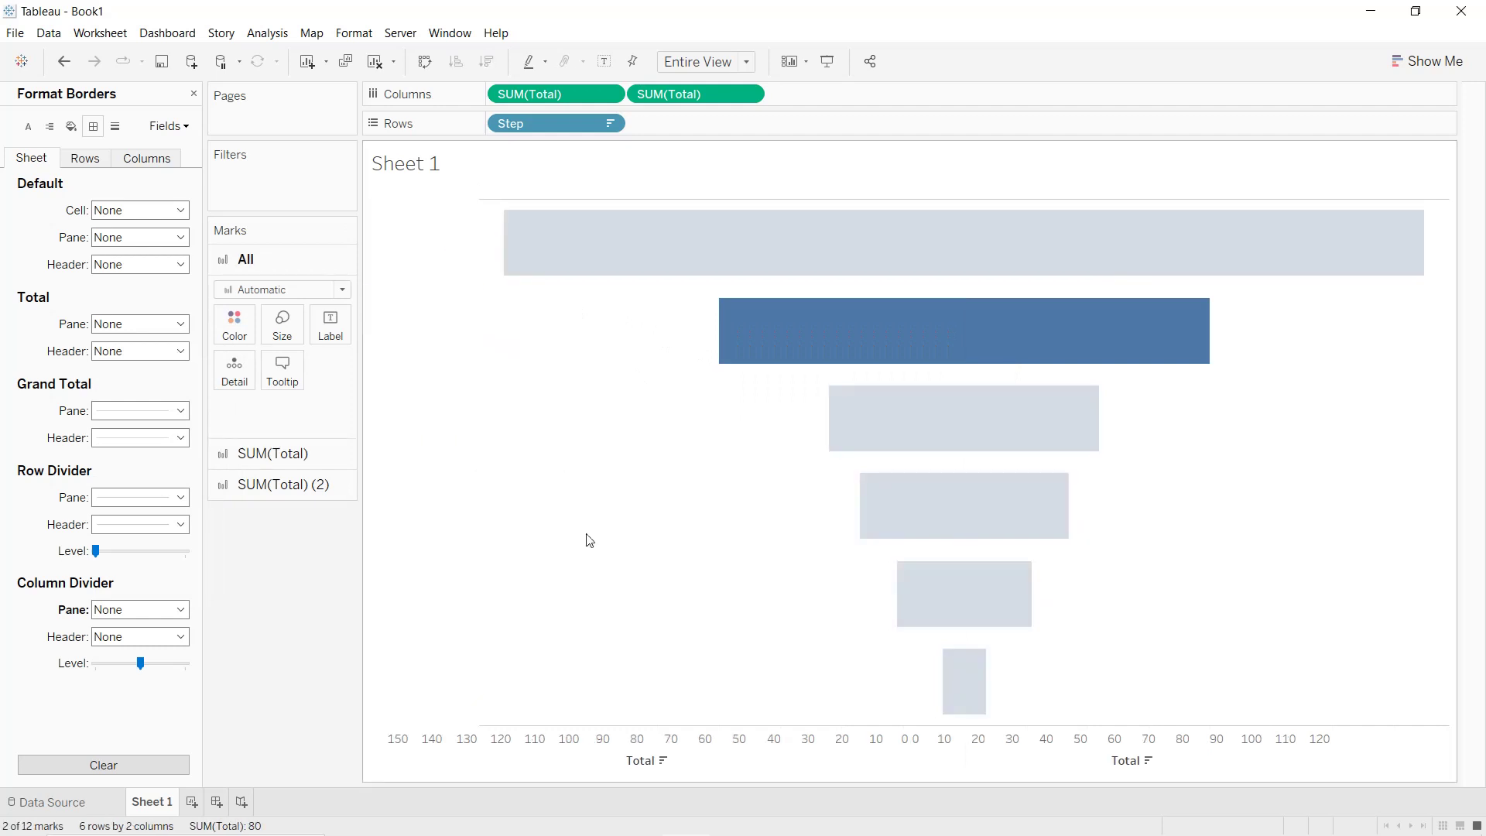
- Hide the Total axes; label one bar layer with Step, the other with SUM(Total)
left_click(727, 764)
right_click(727, 763)
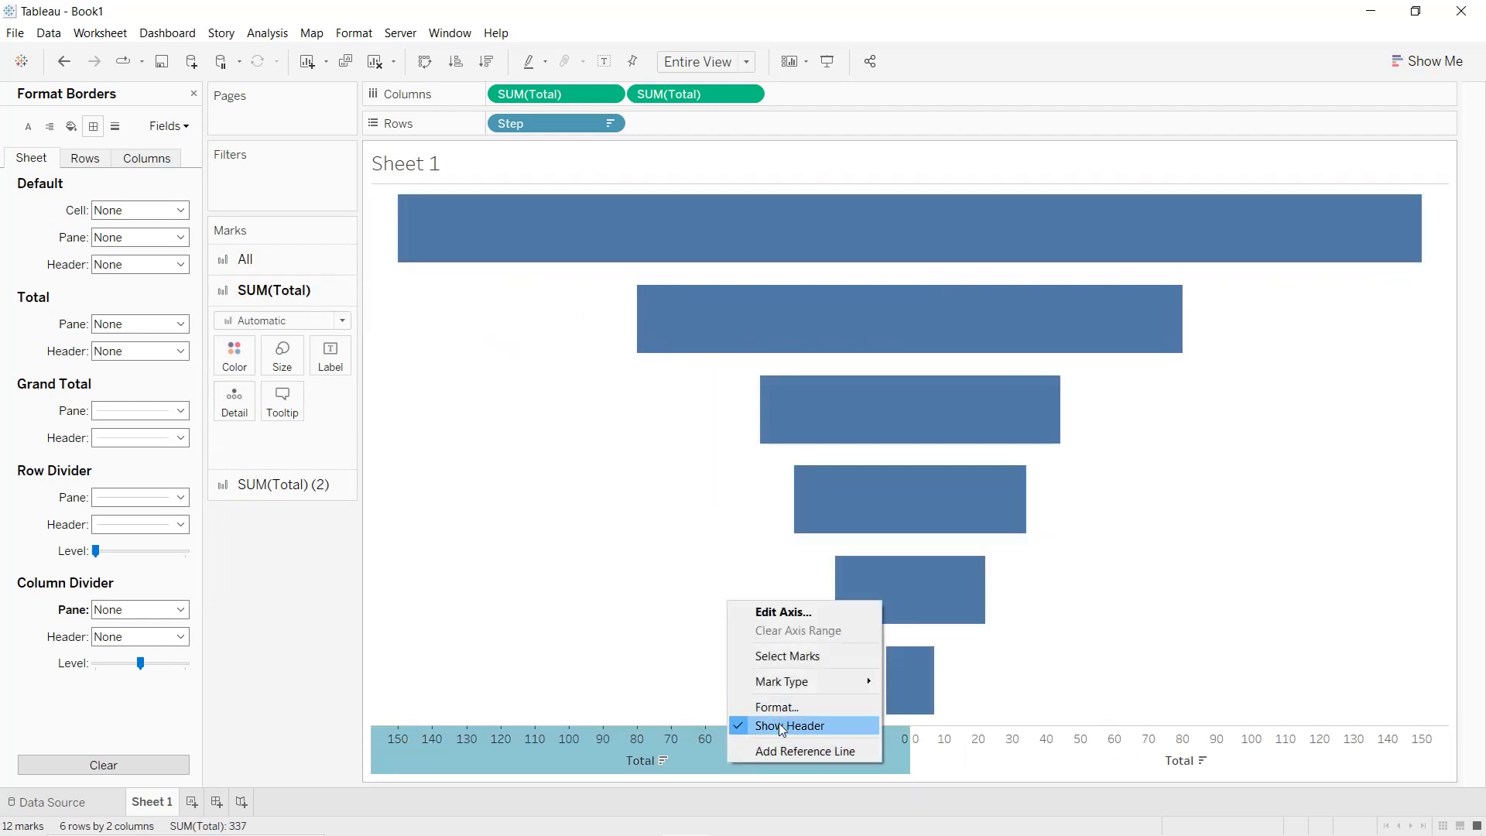
left_click(778, 723)
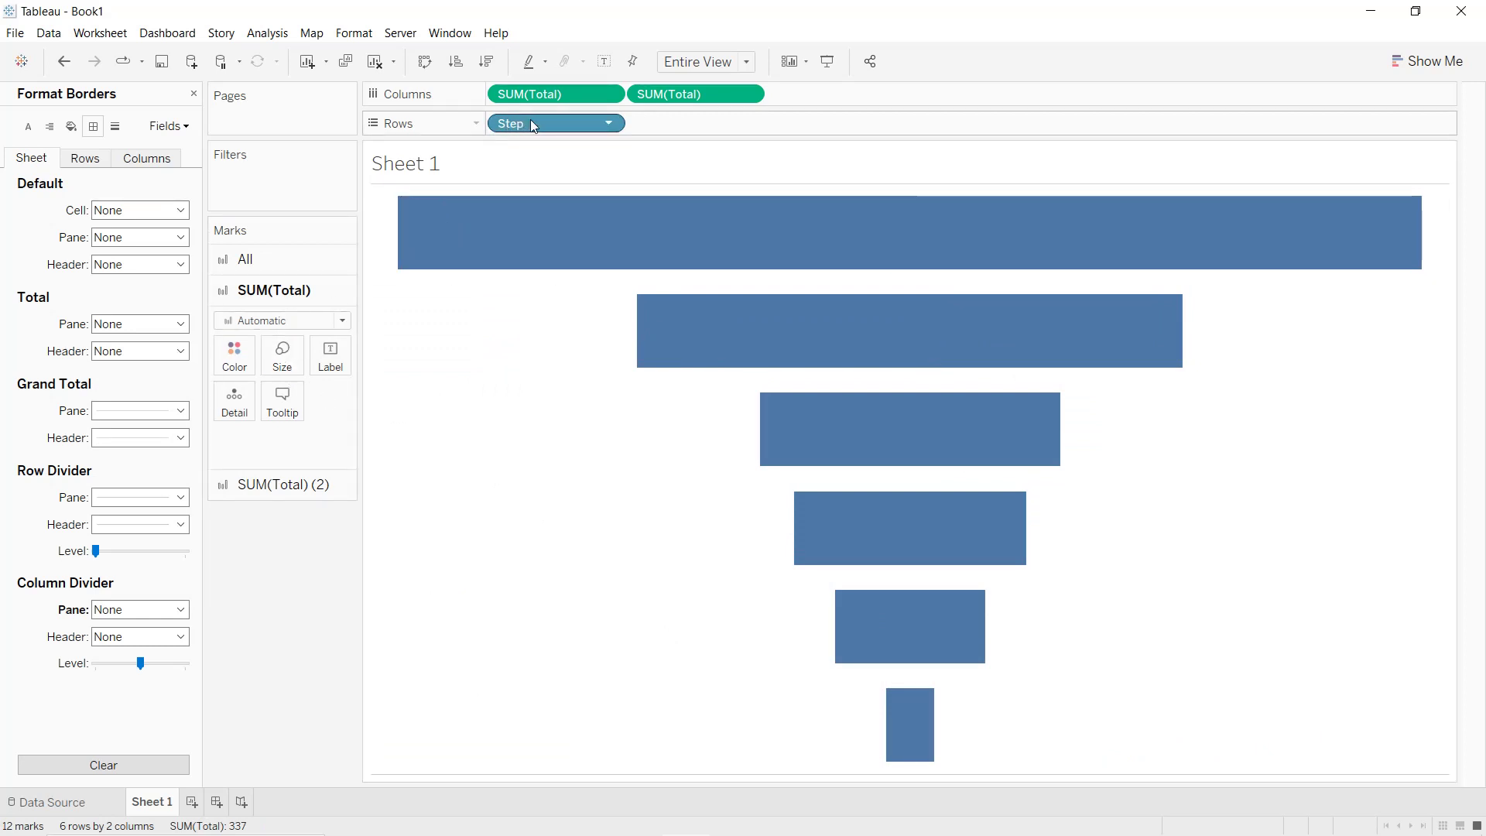
left_click_drag(531, 119, 331, 357)
left_click(315, 486)
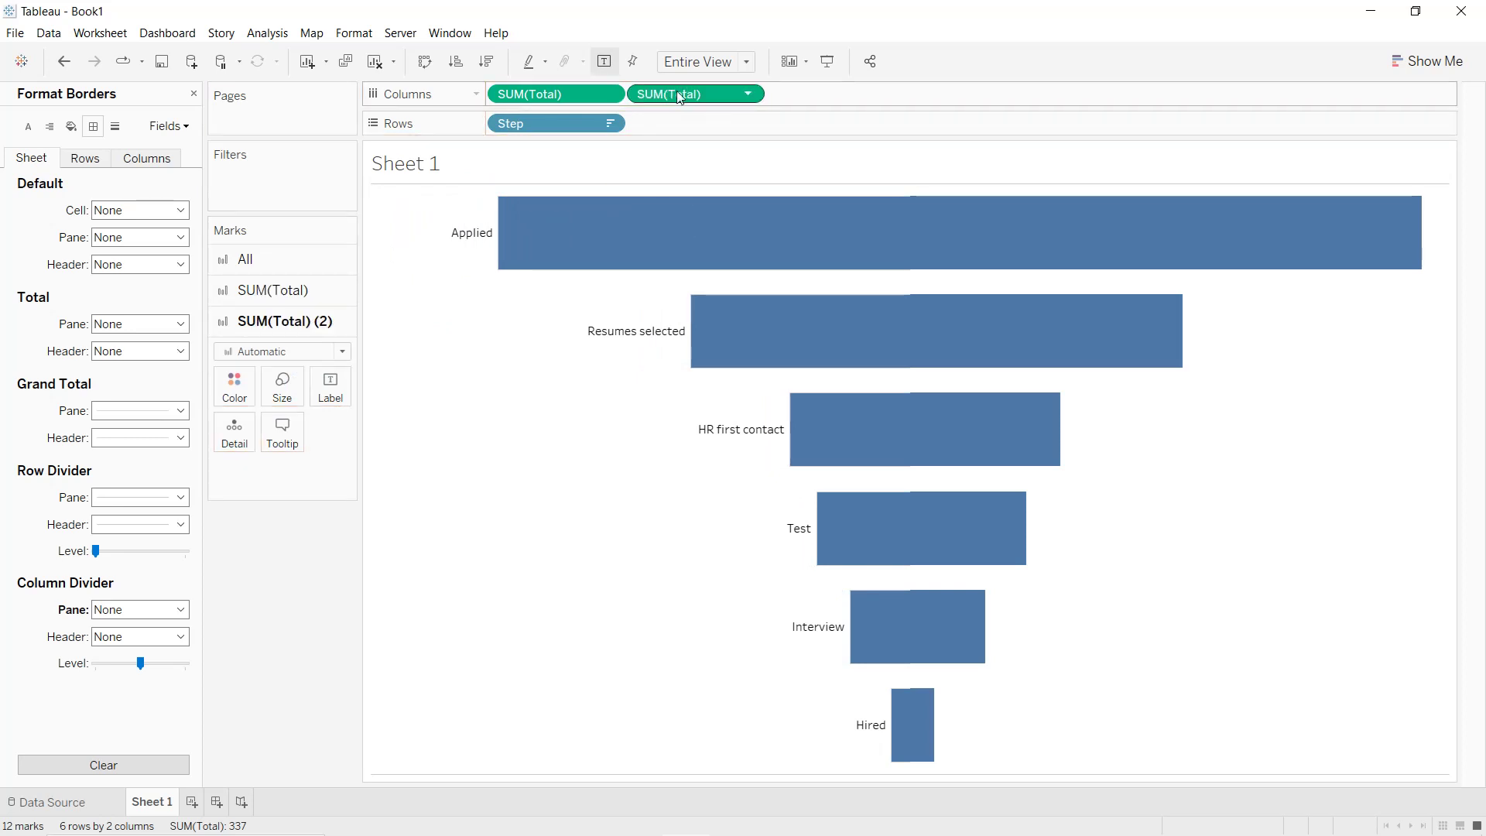
left_click_drag(679, 96, 338, 373)
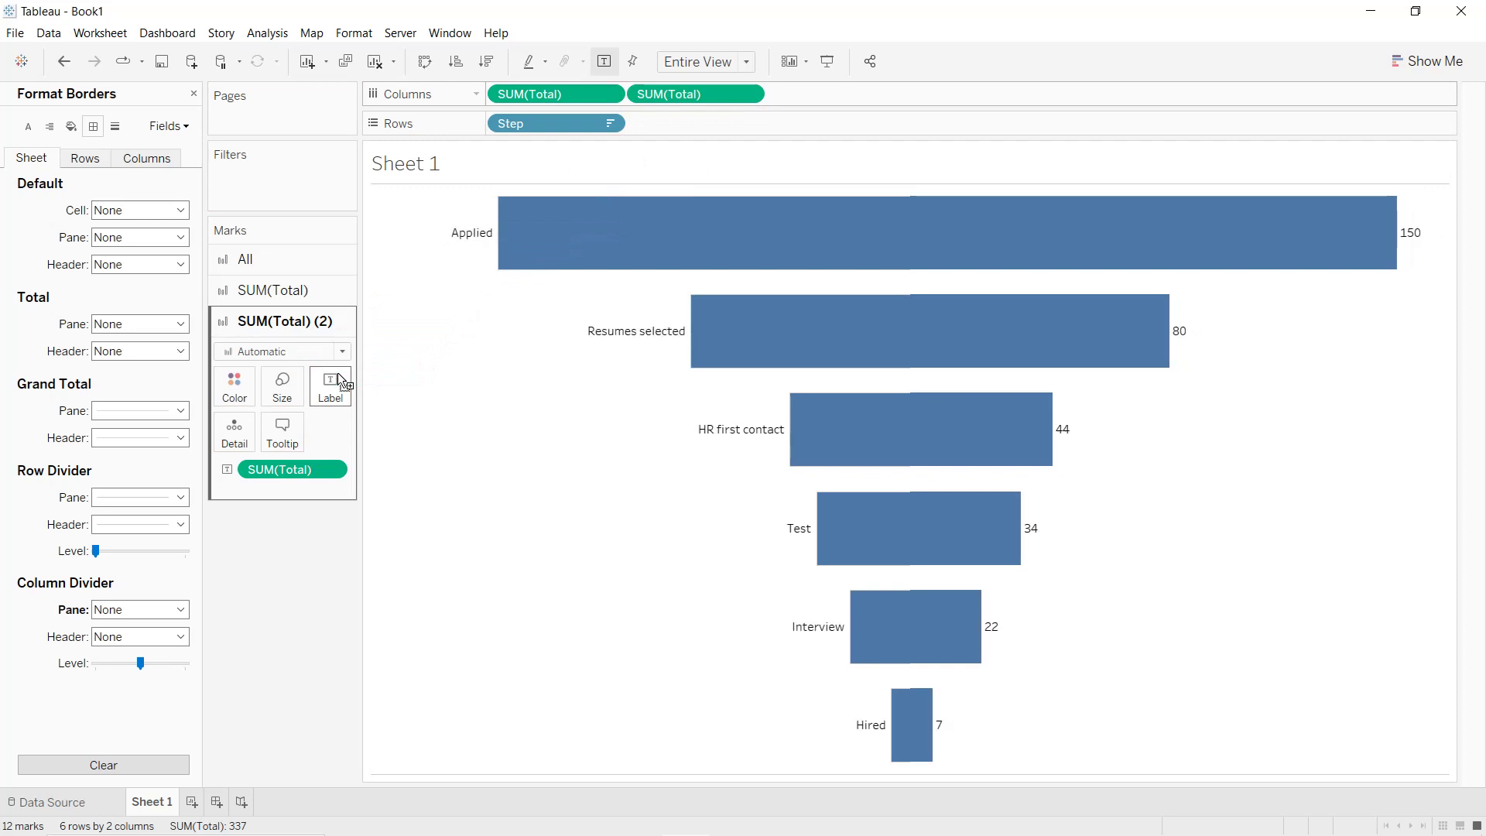
- Left-align both the count labels and the stage-name labels
left_click(337, 373)
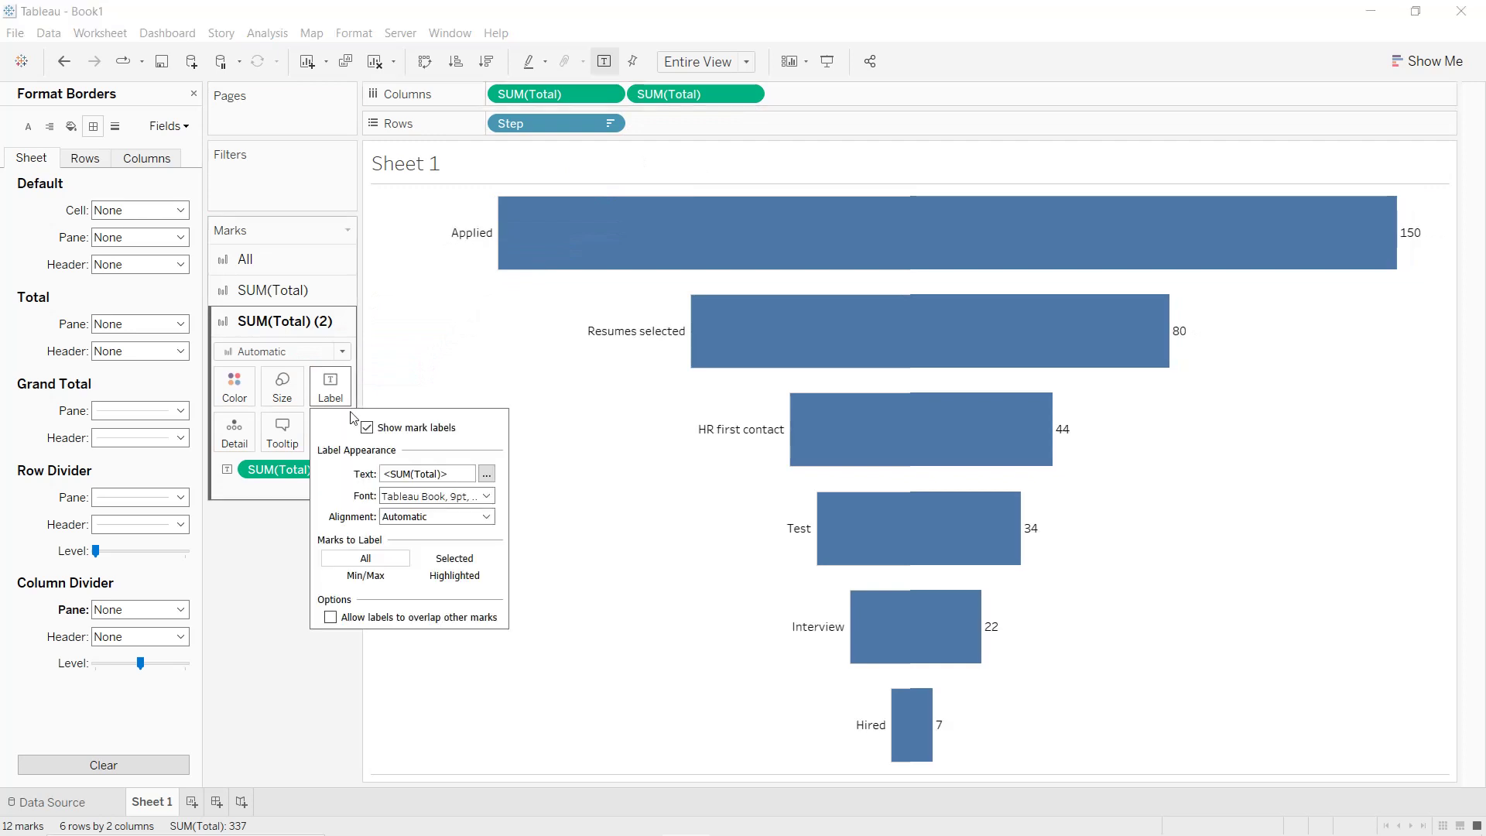
left_click(395, 525)
left_click(404, 584)
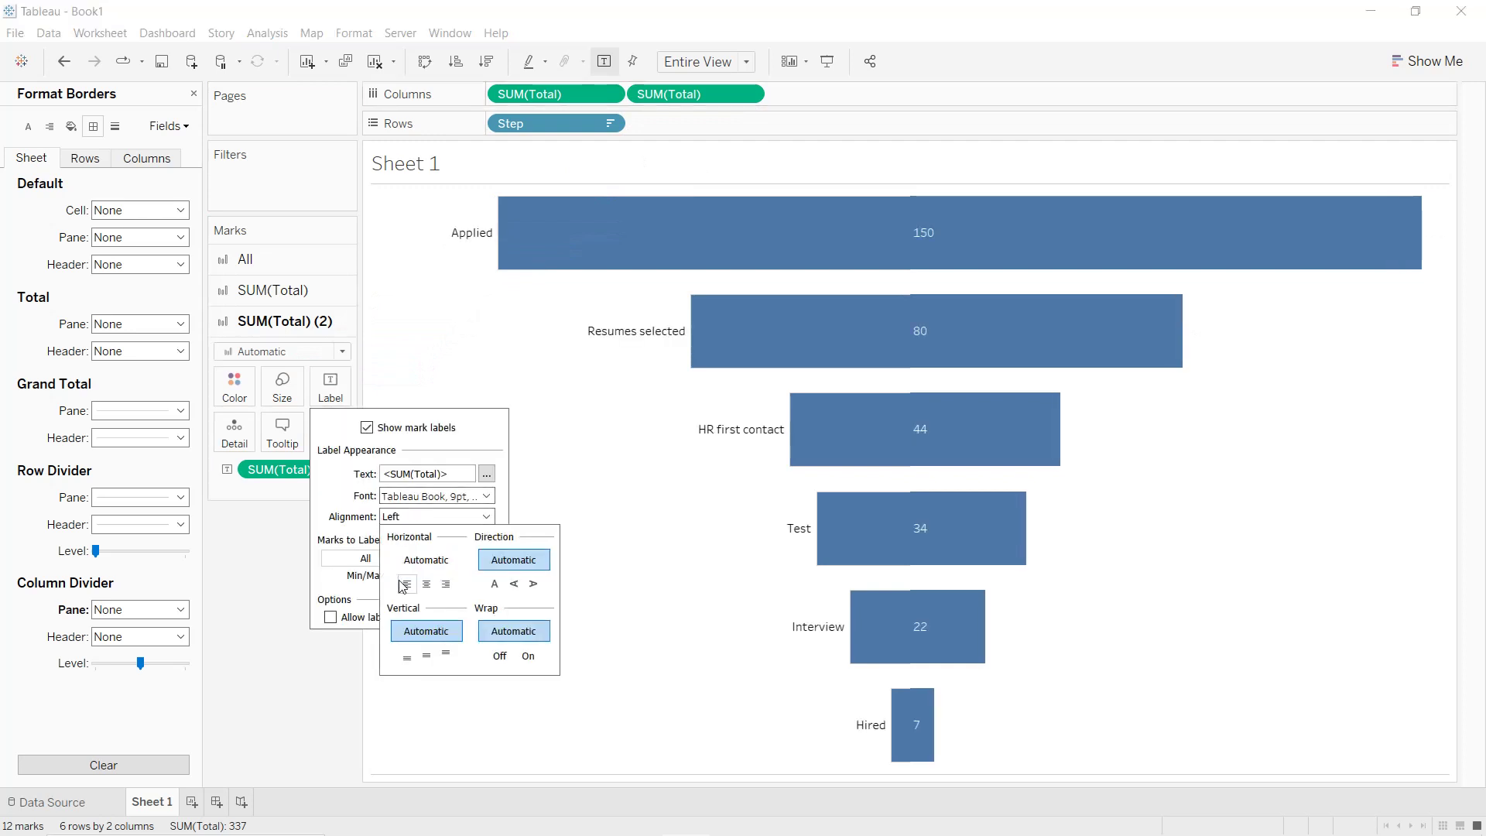
left_click(272, 291)
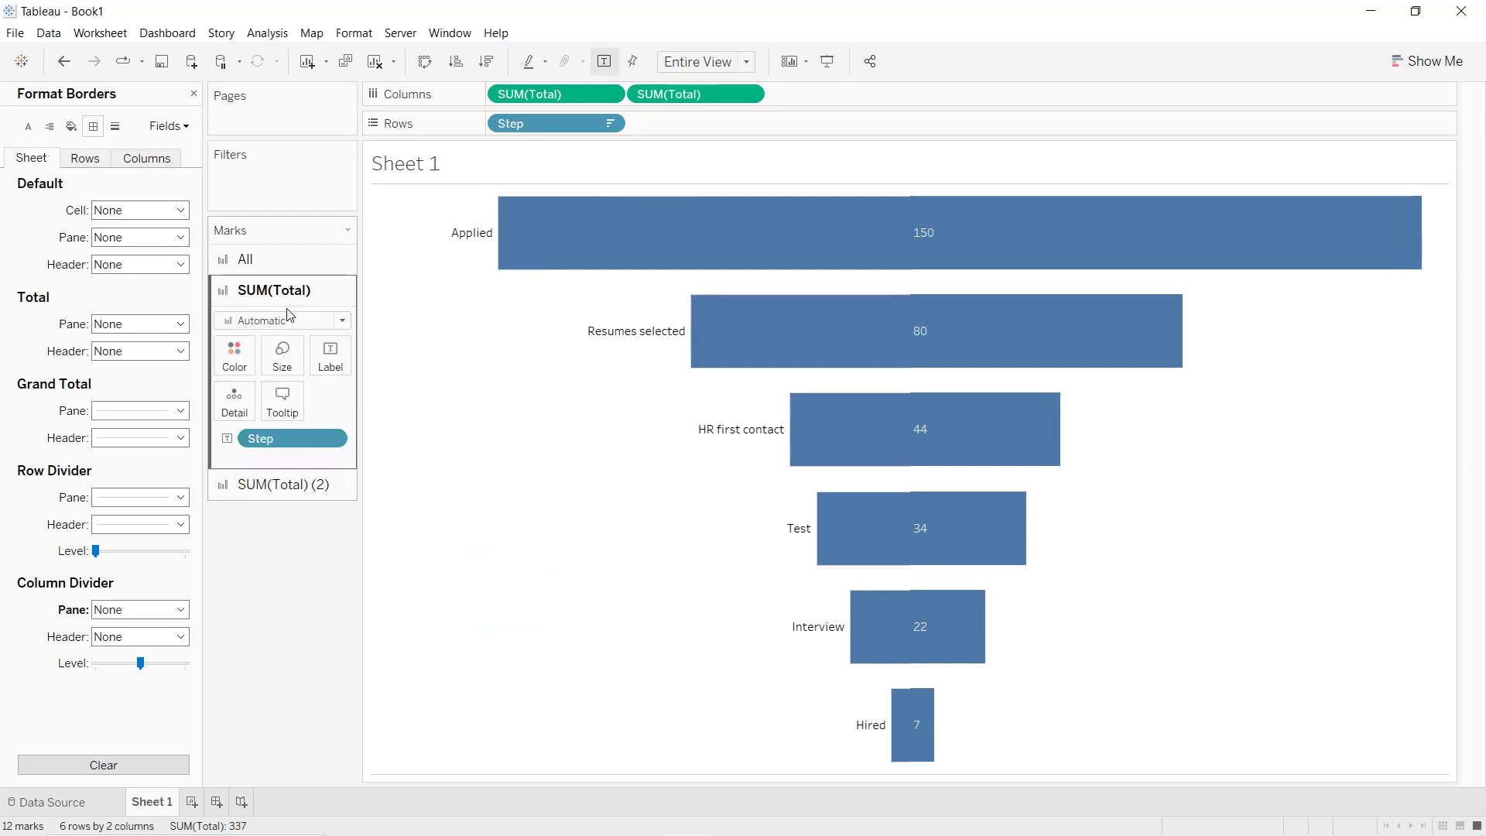
left_click(326, 366)
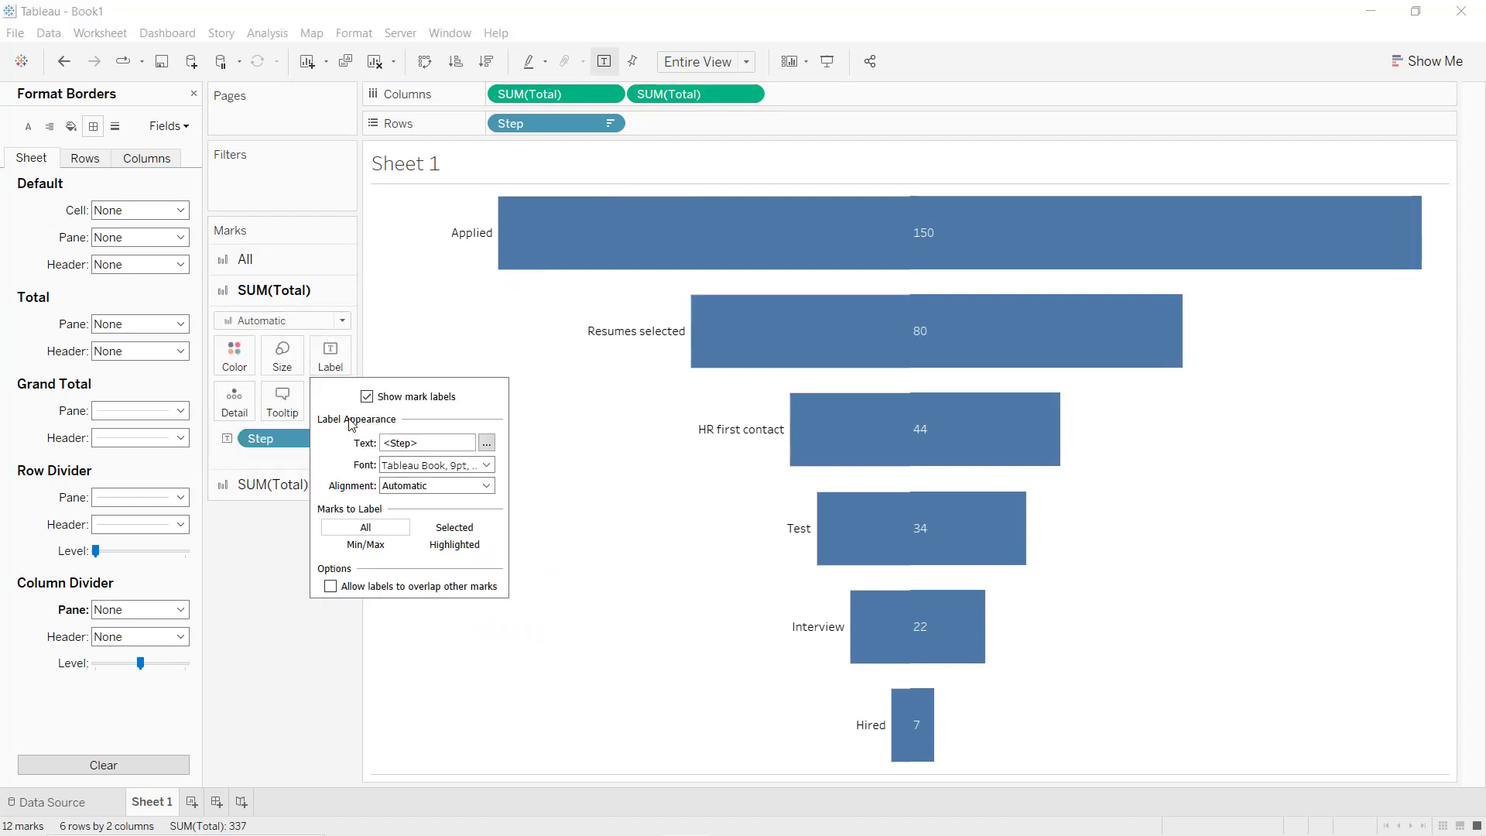
left_click(408, 485)
left_click(407, 553)
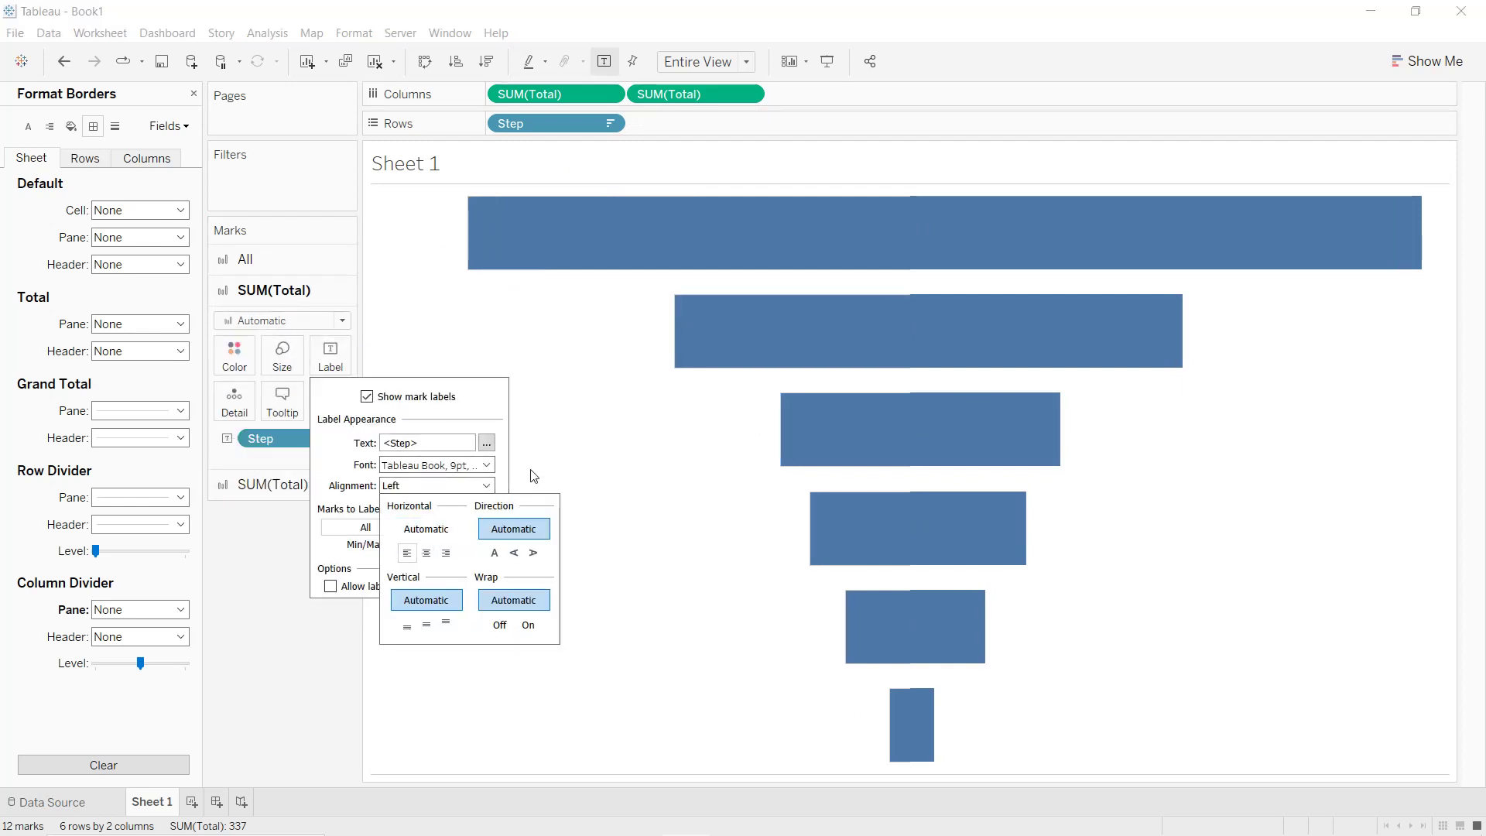
left_click(576, 411)
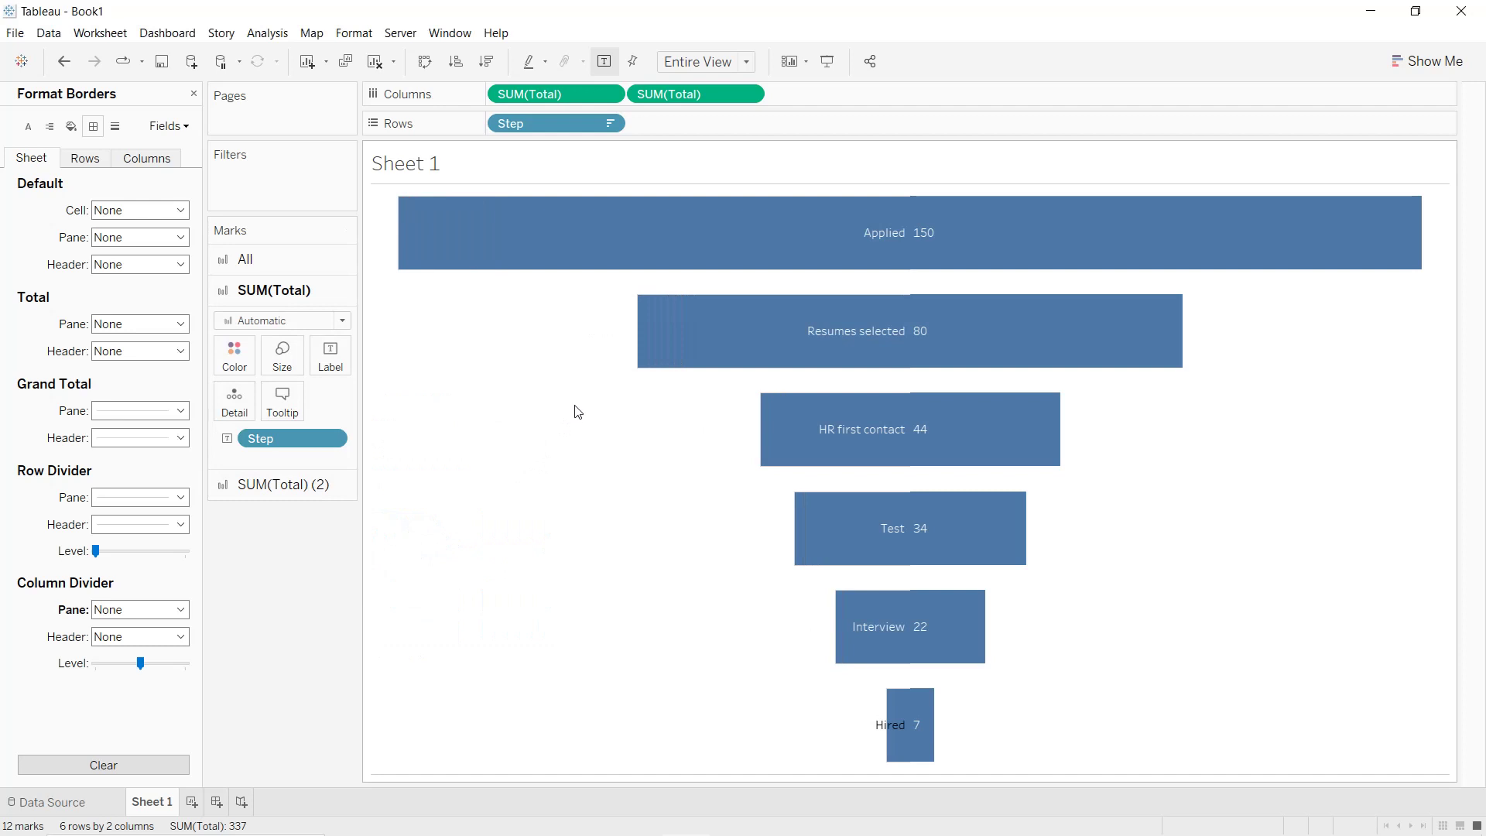
left_click(269, 263)
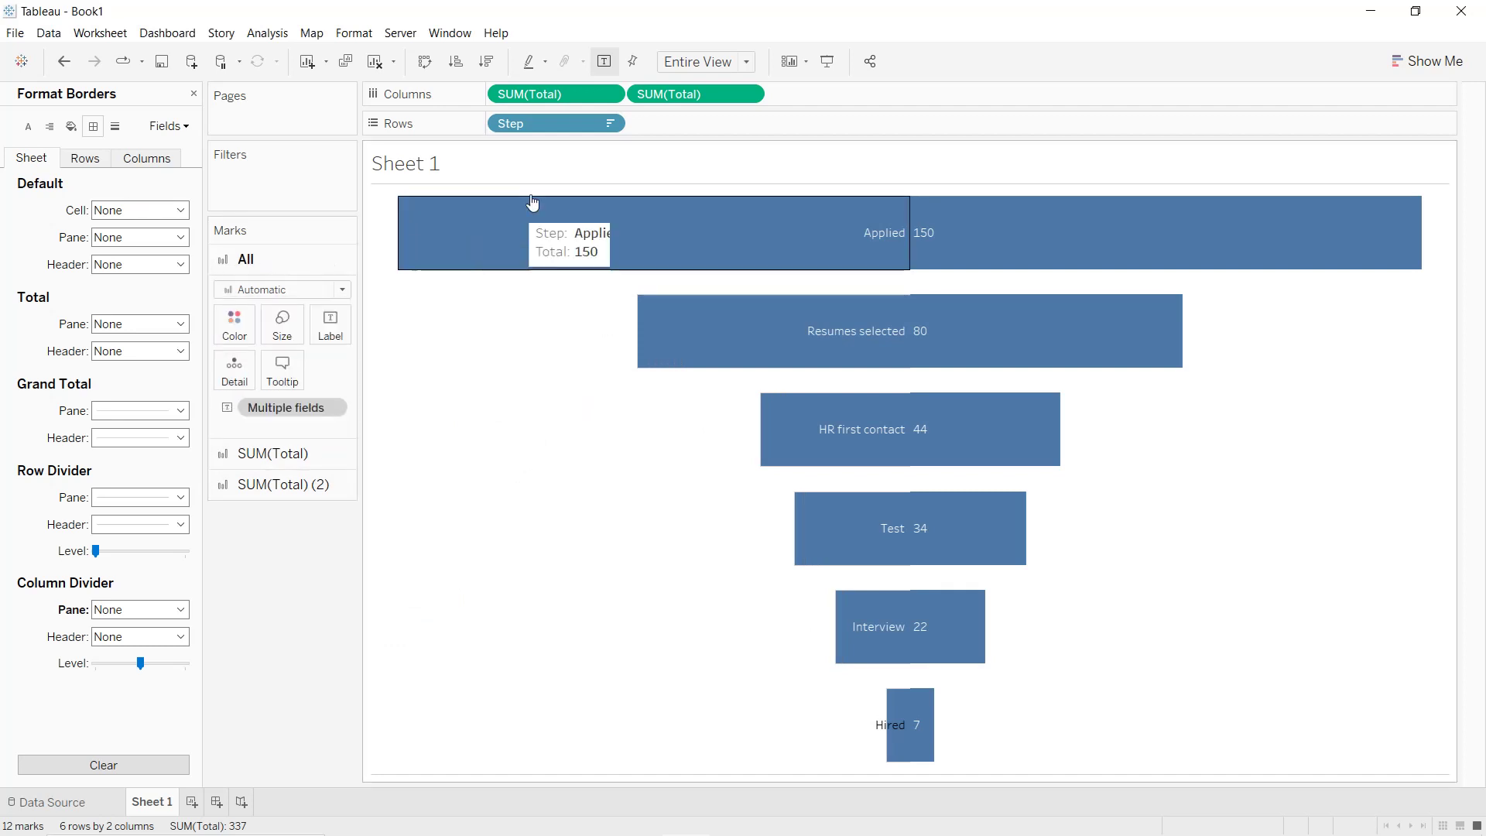
- Colour all funnel bars by SUM(Total) in a single blue gradient, then add a new worksheet
left_click_drag(549, 123, 250, 317)
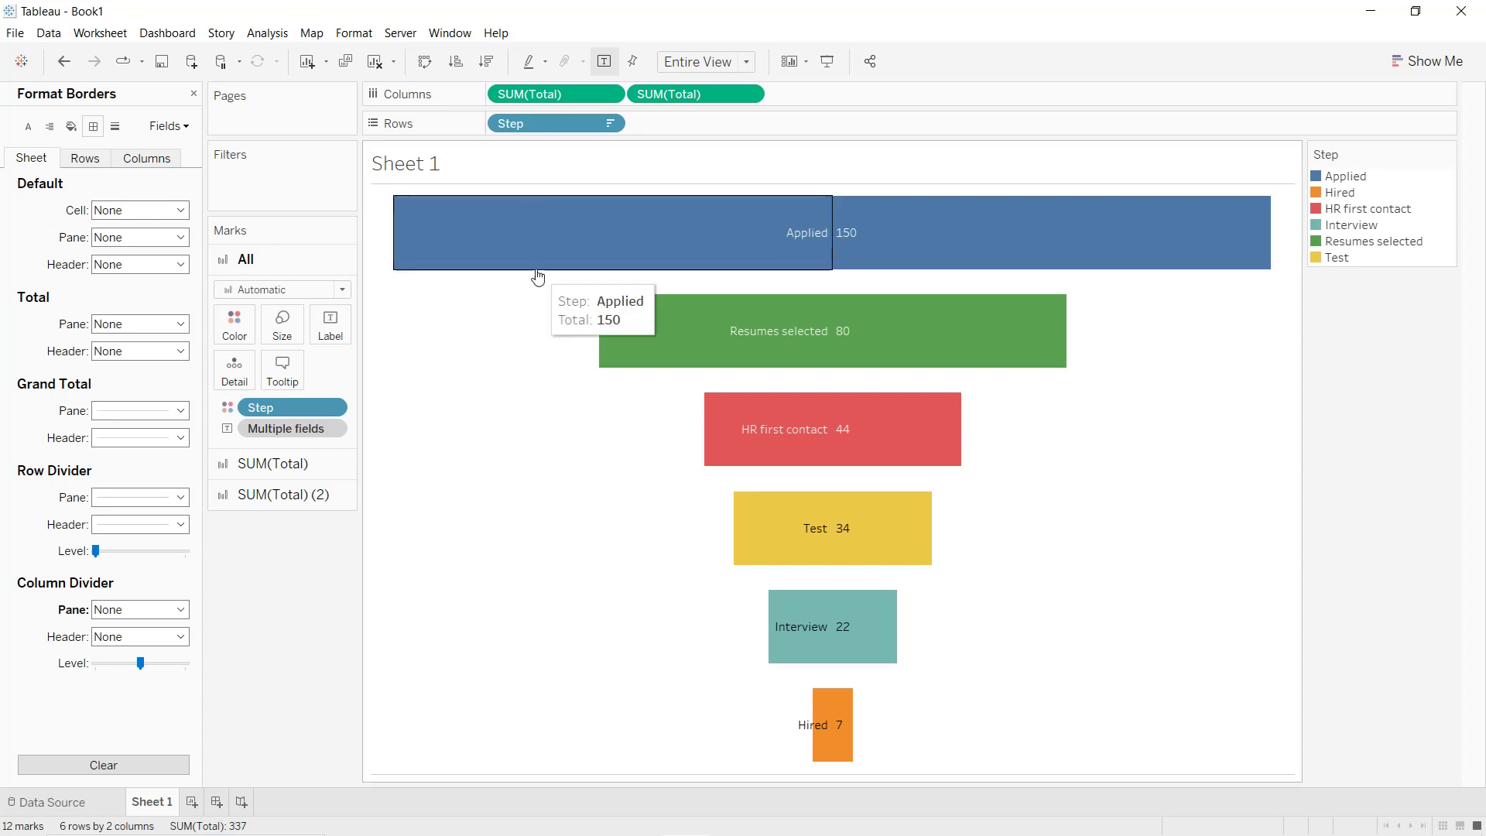
left_click_drag(519, 96, 224, 357)
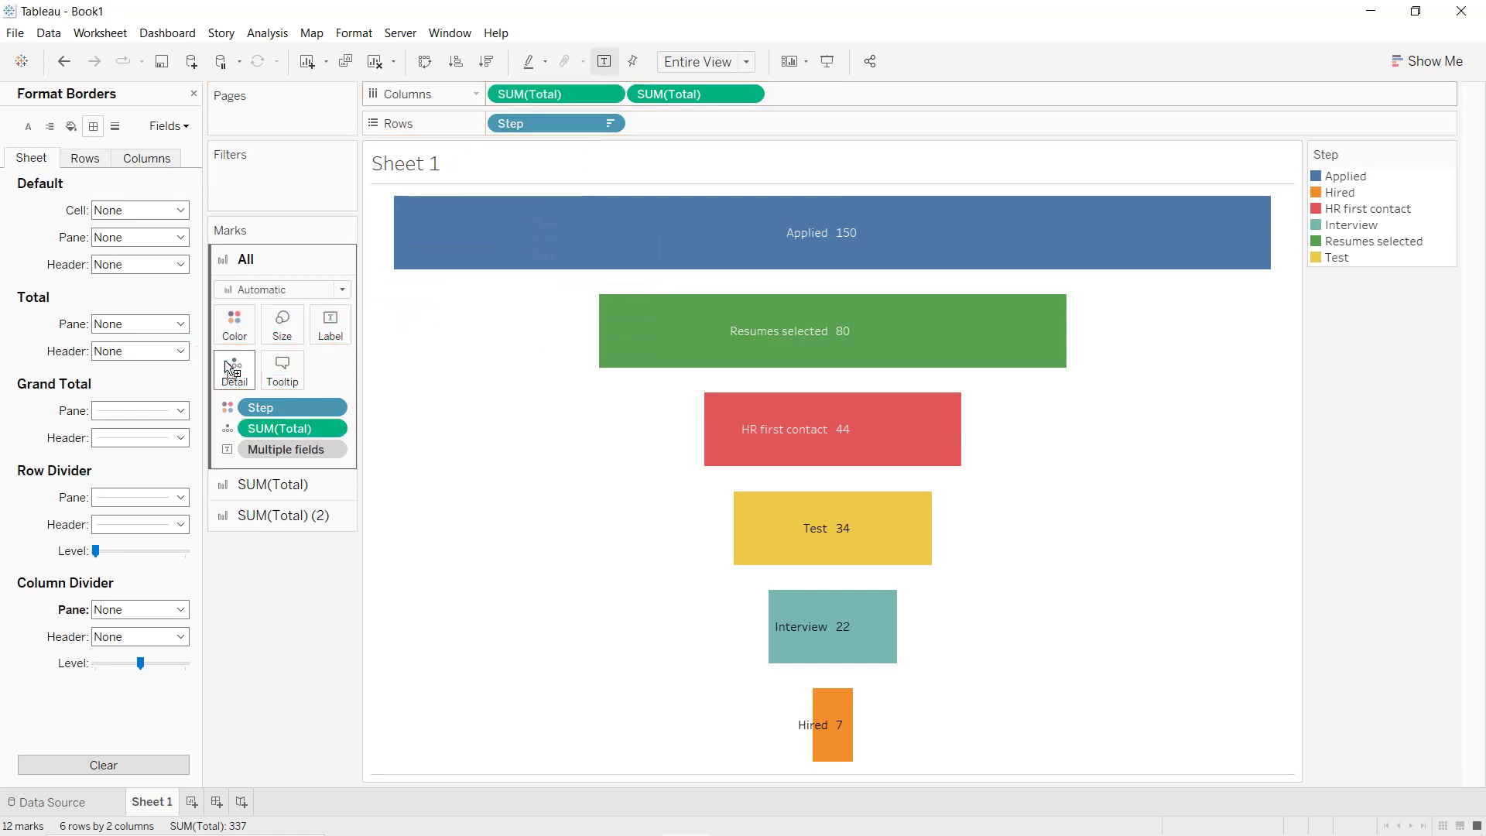
left_click(227, 430)
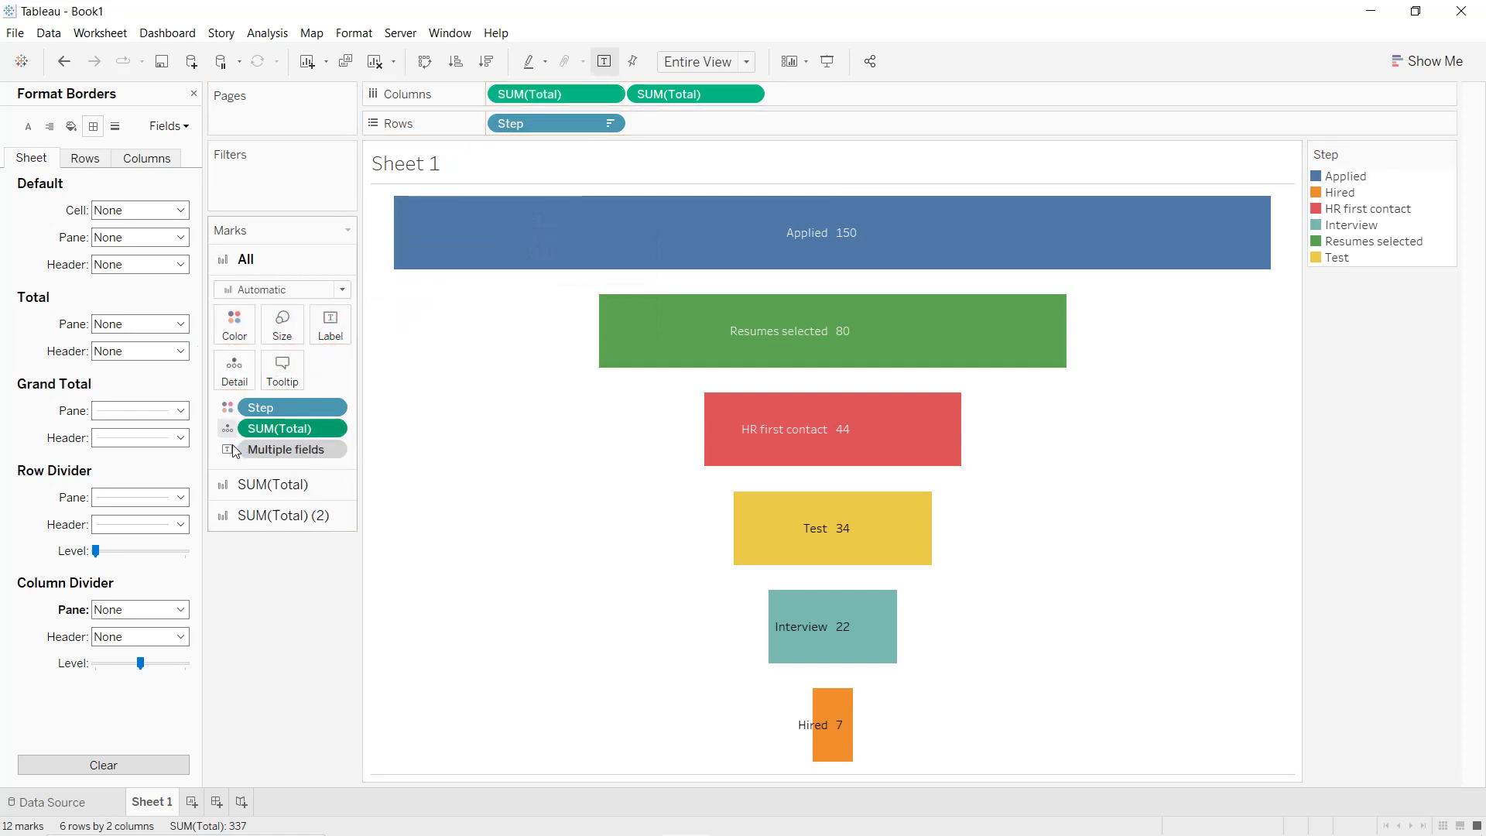
left_click(248, 449)
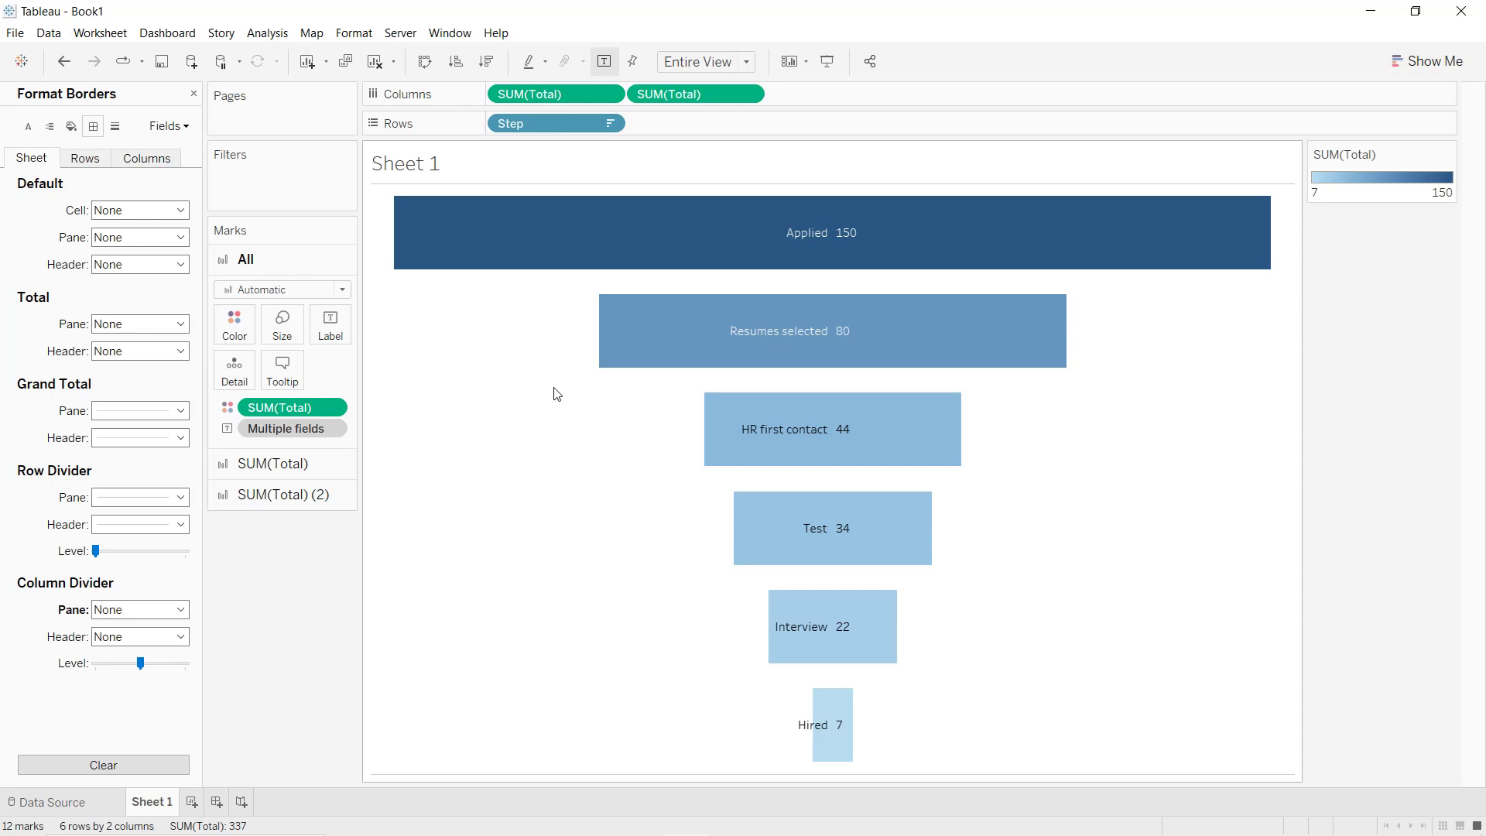
left_click(193, 805)
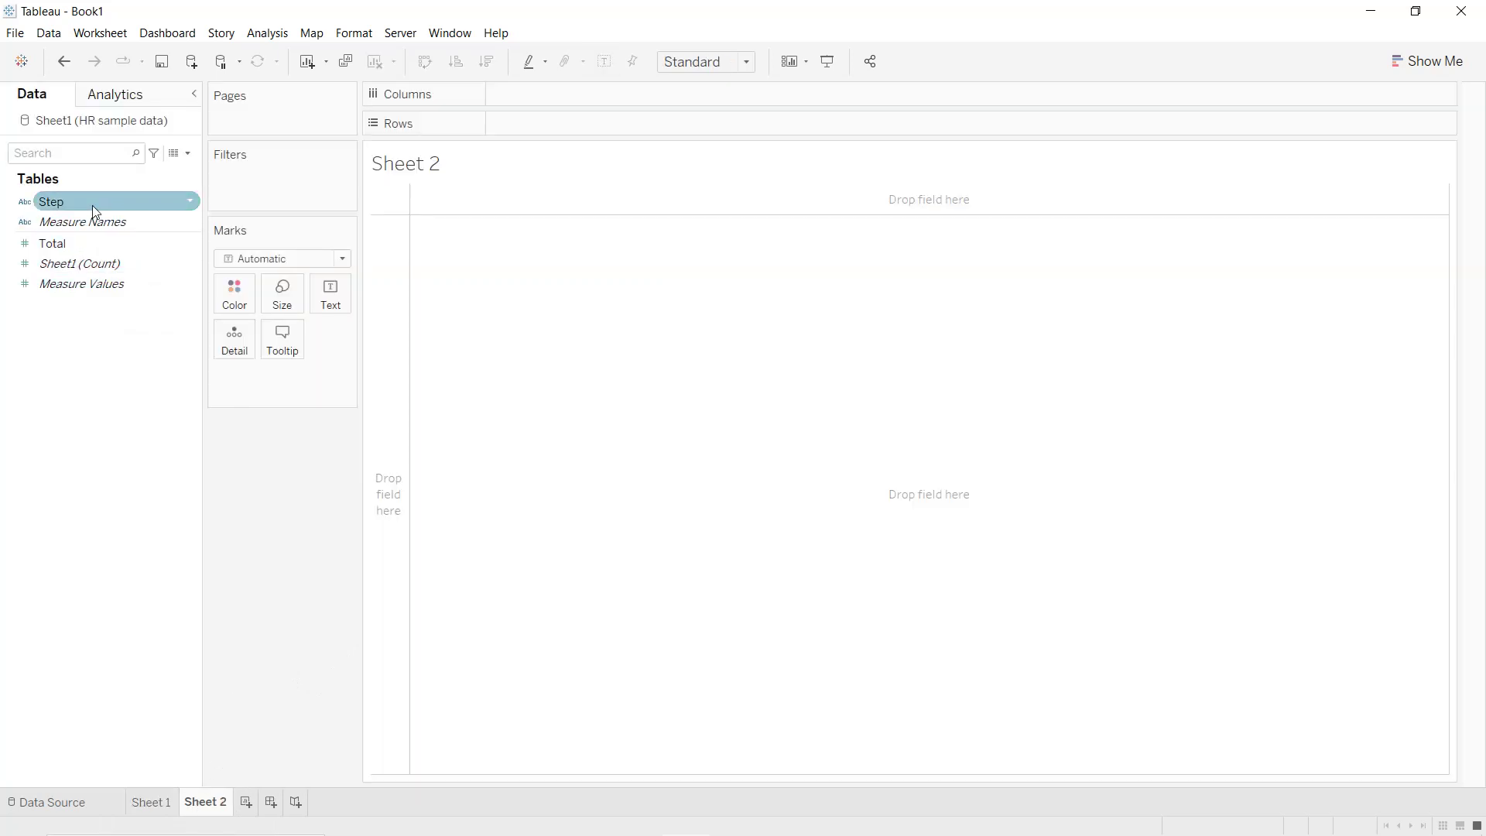
- On Sheet 2, chart SUM(Total) by Step descending in Entire View, duplicated side by side
left_click_drag(91, 206, 574, 133)
left_click_drag(147, 242, 607, 96)
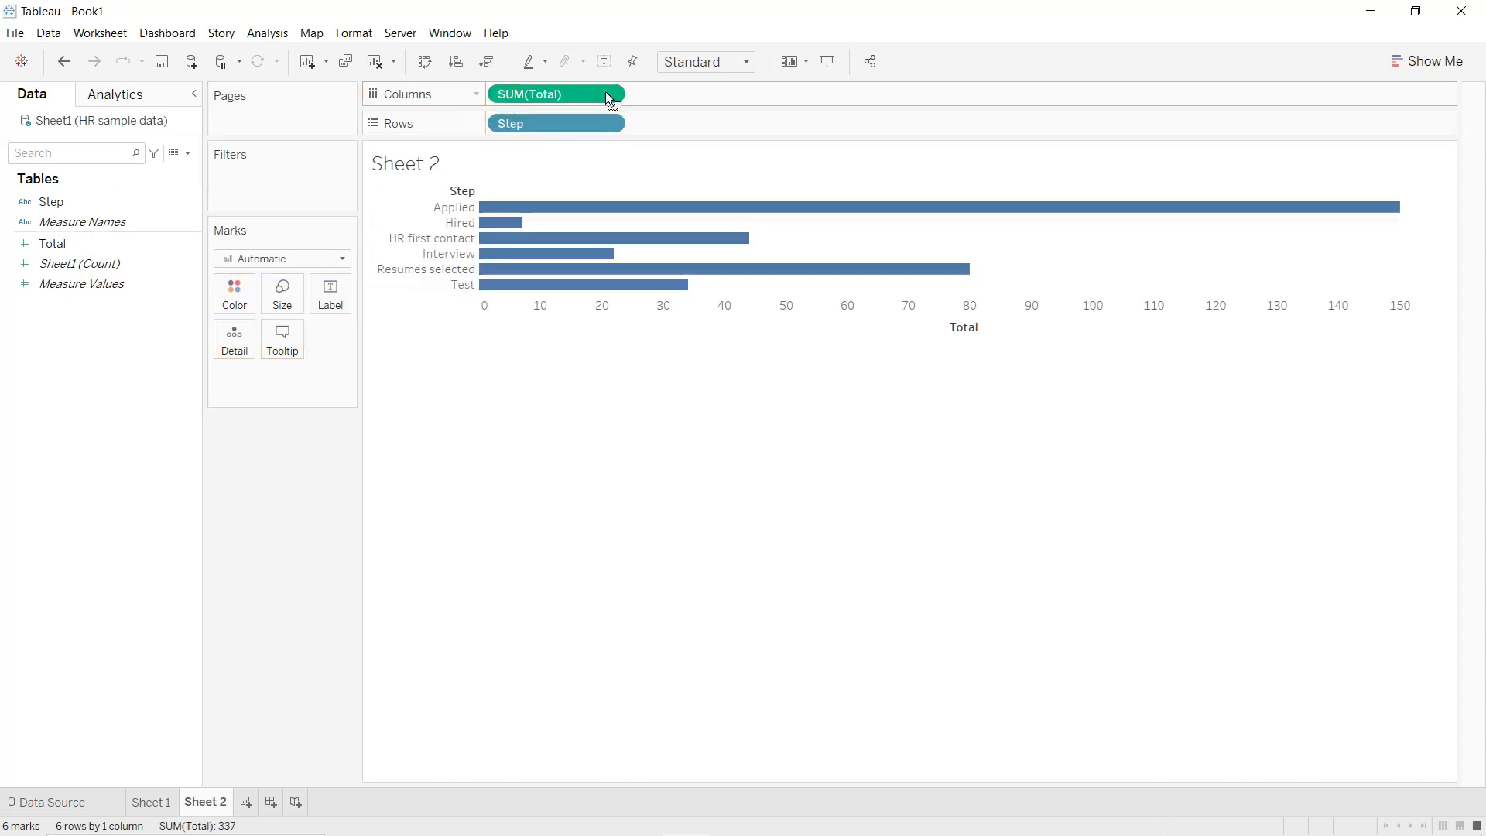
left_click(486, 61)
left_click(719, 65)
left_click(716, 140)
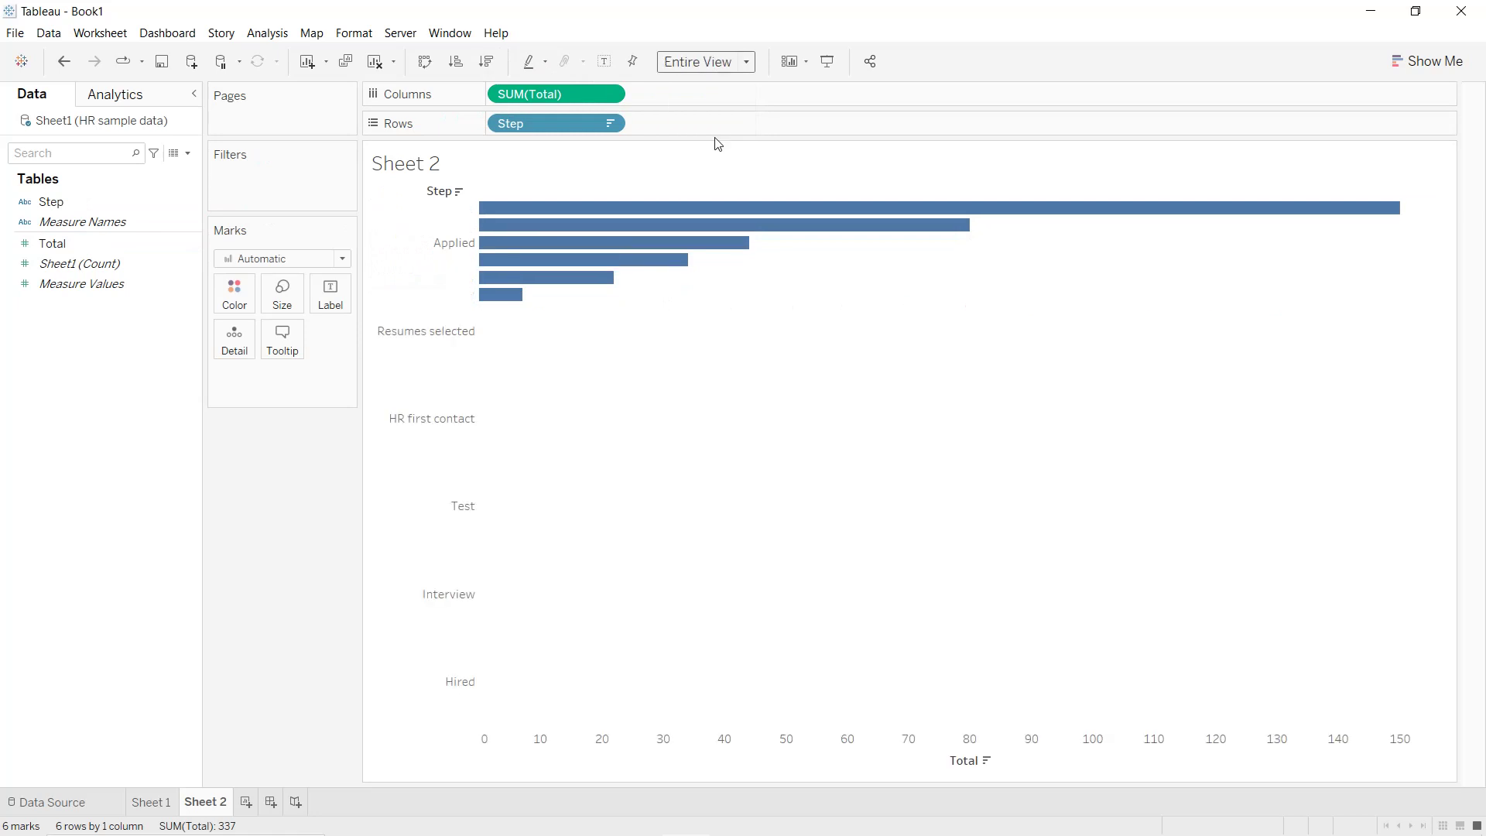
left_click_drag(534, 97, 679, 96)
left_click(833, 759)
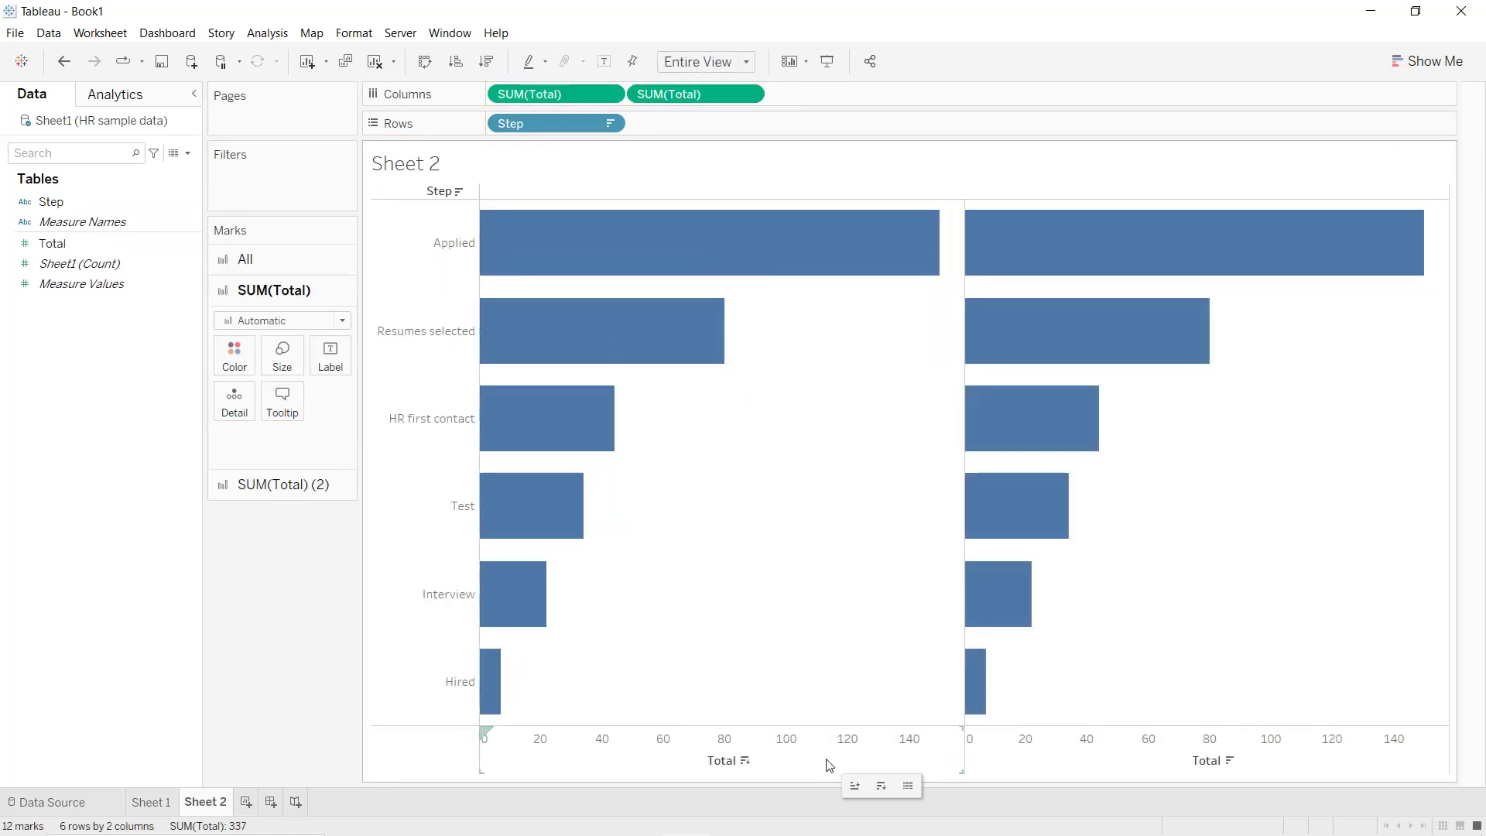
double_click(831, 759)
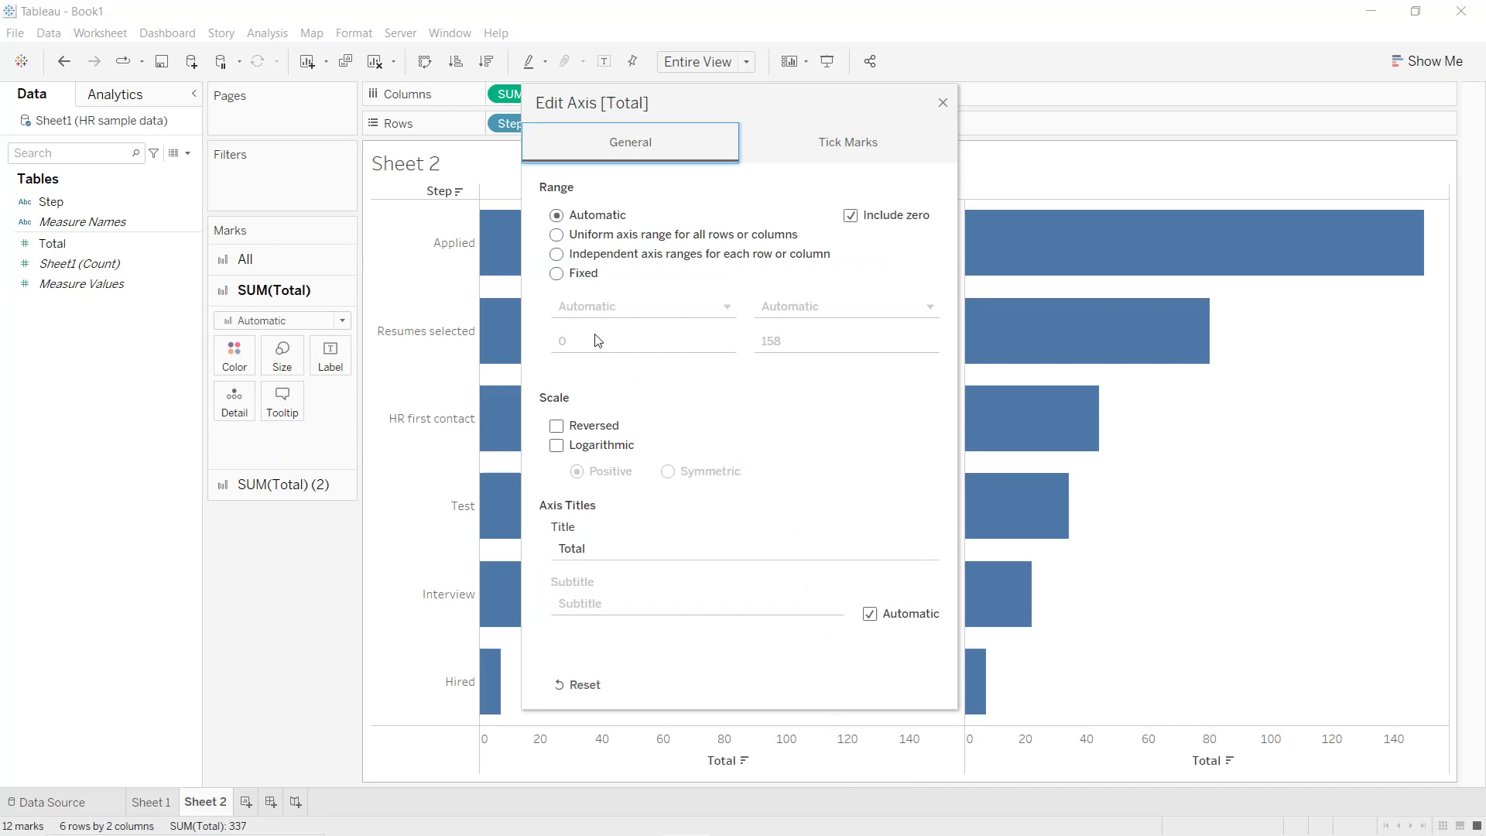
- Reverse the left Total axis and change the All marks type to Area
left_click(556, 426)
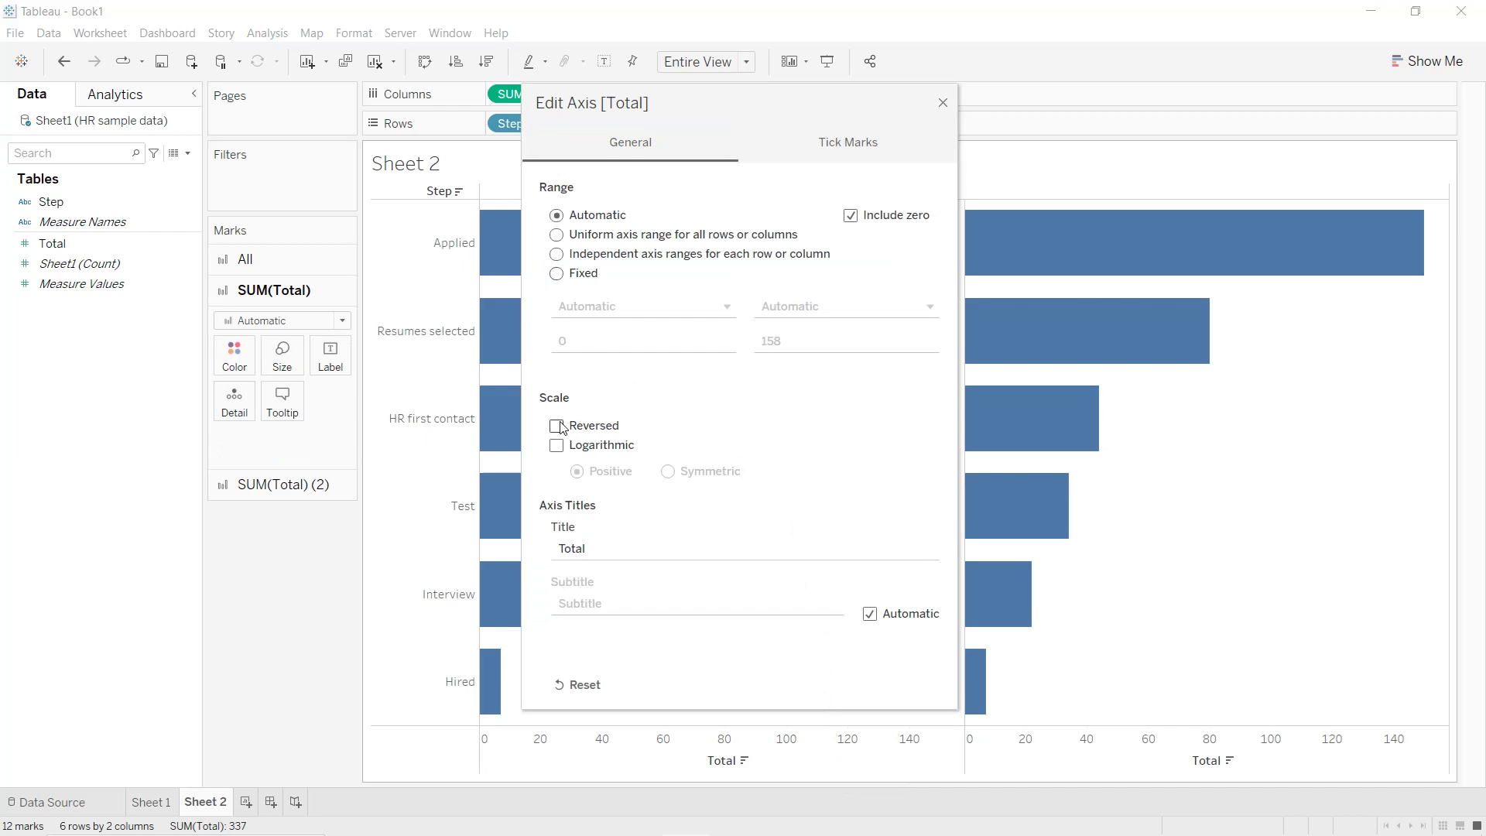
left_click(942, 102)
left_click(288, 291)
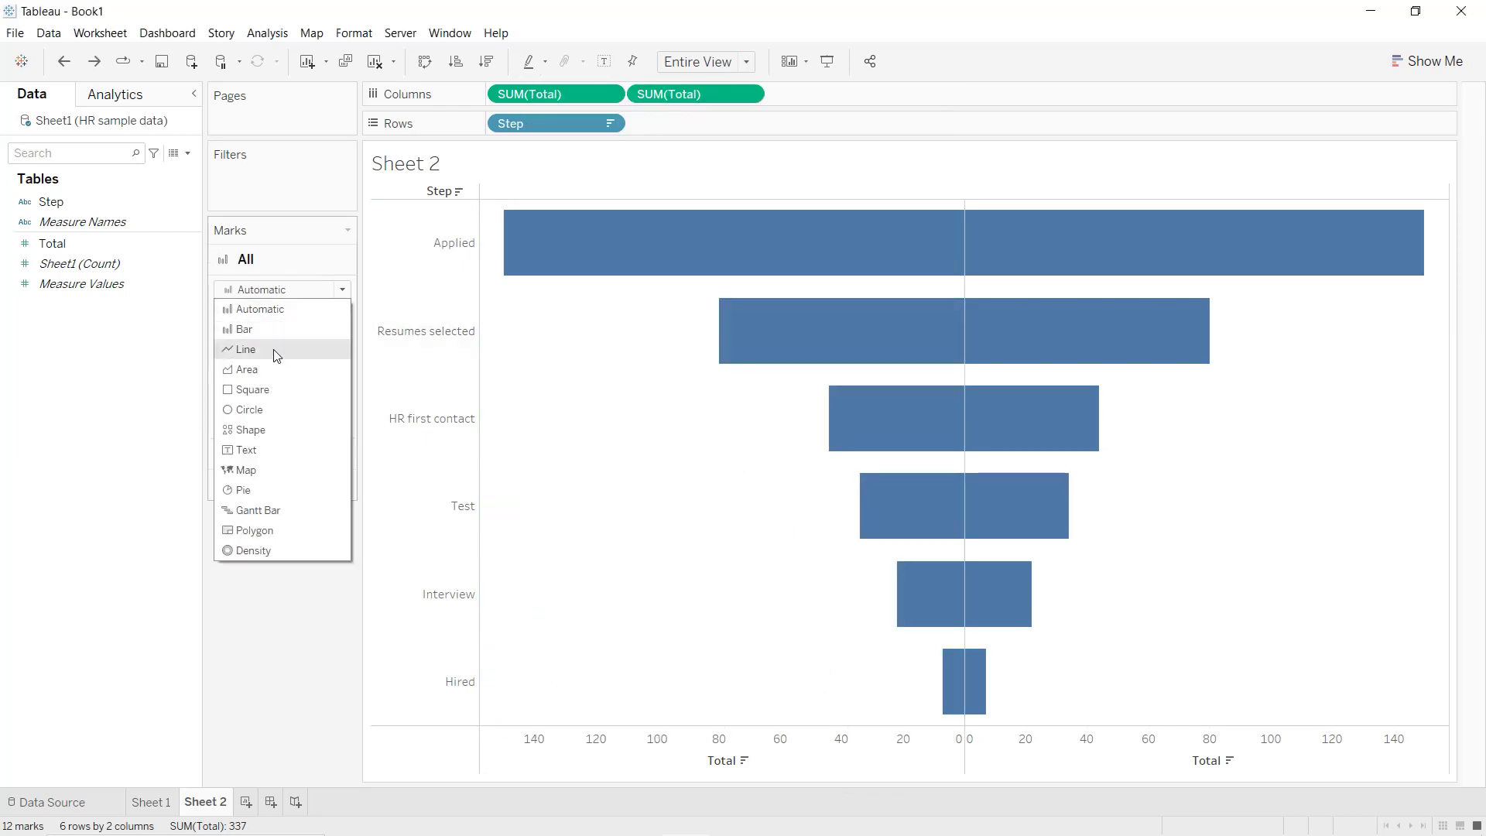
left_click(267, 368)
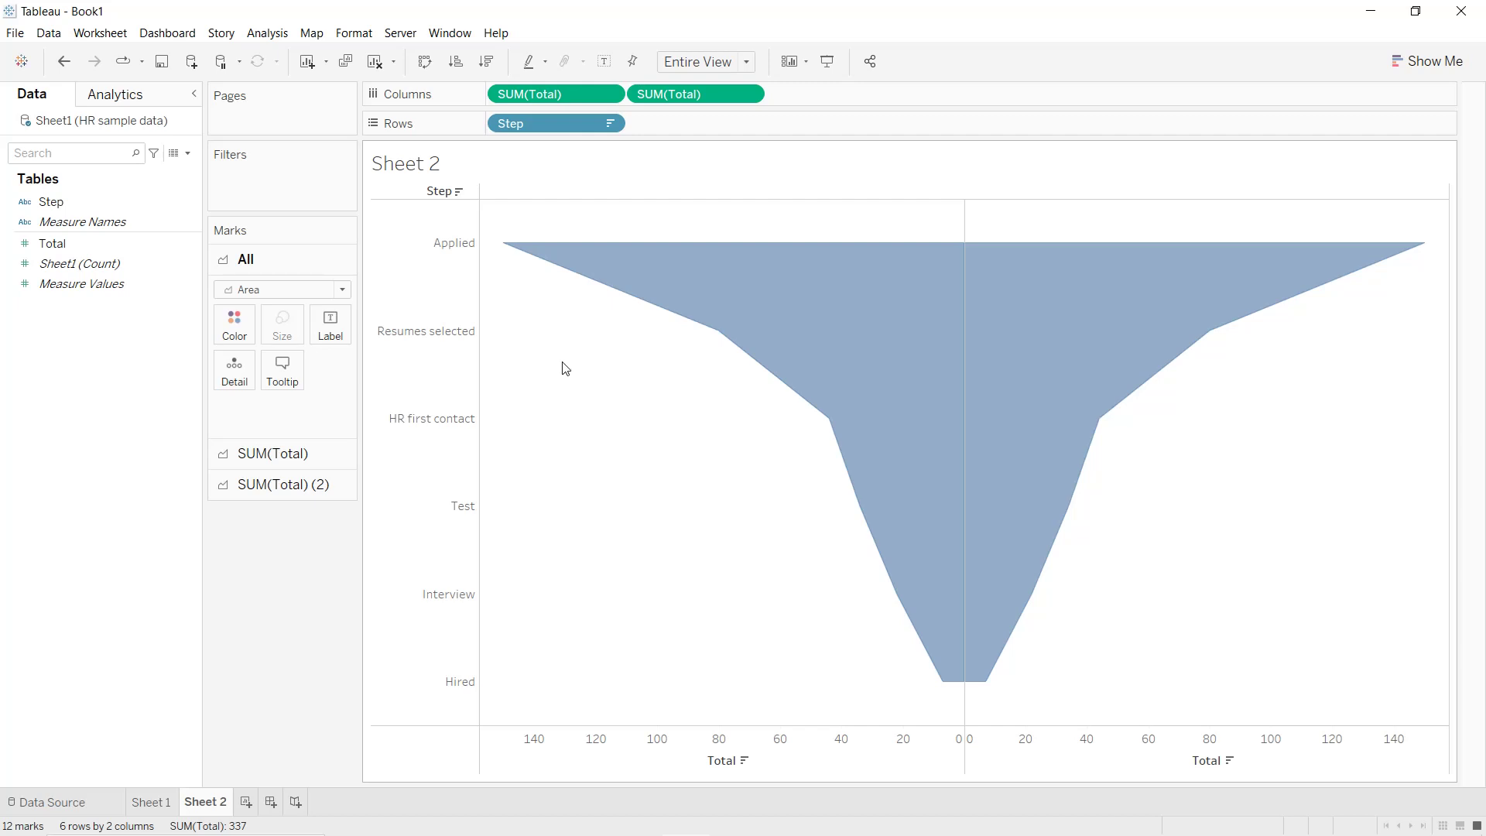
right_click(439, 356)
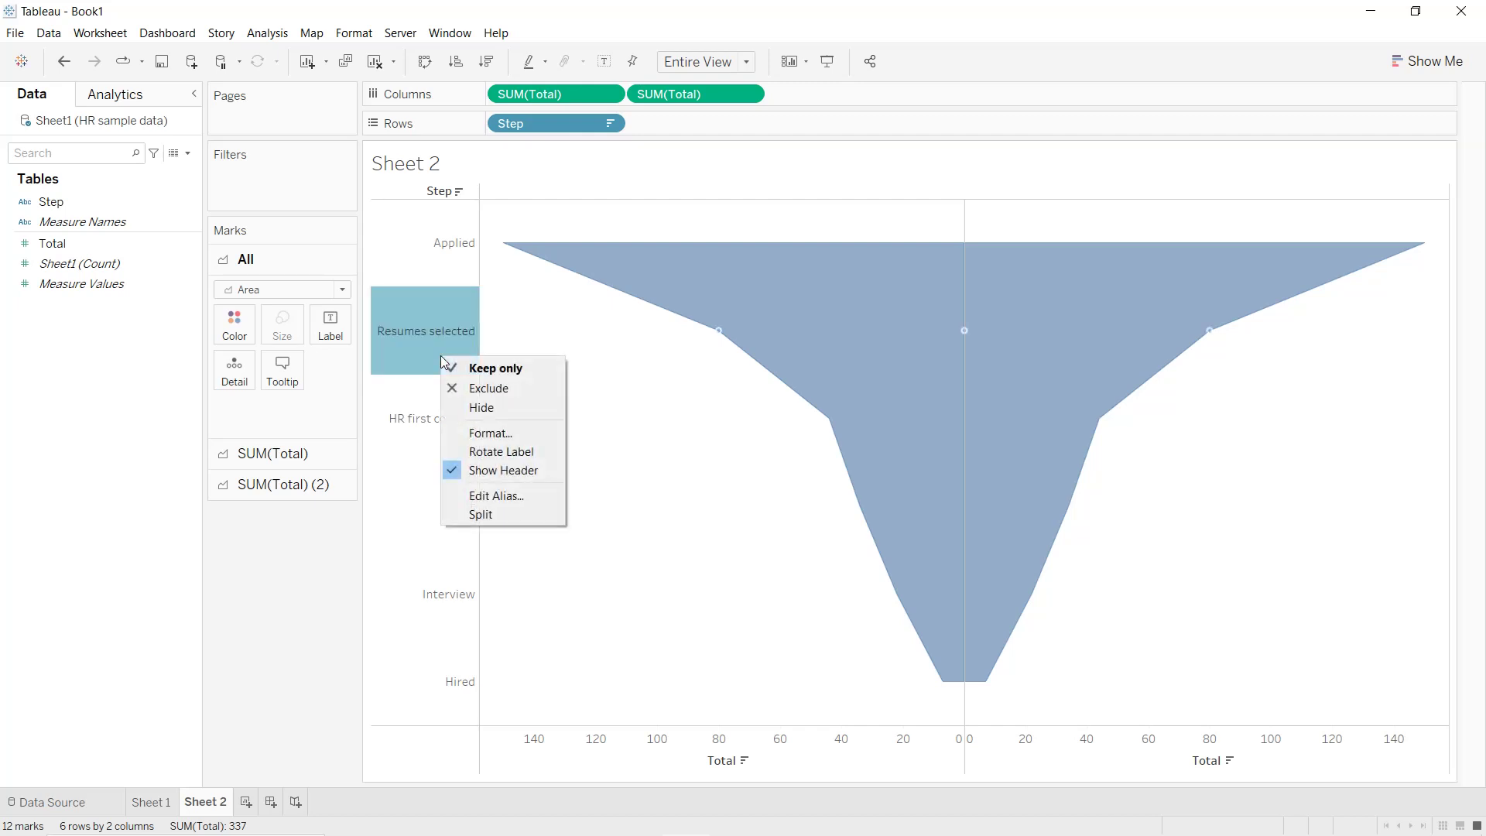
- Hide the Step row headers, the Total axes and the sheet title
left_click(468, 472)
right_click(704, 754)
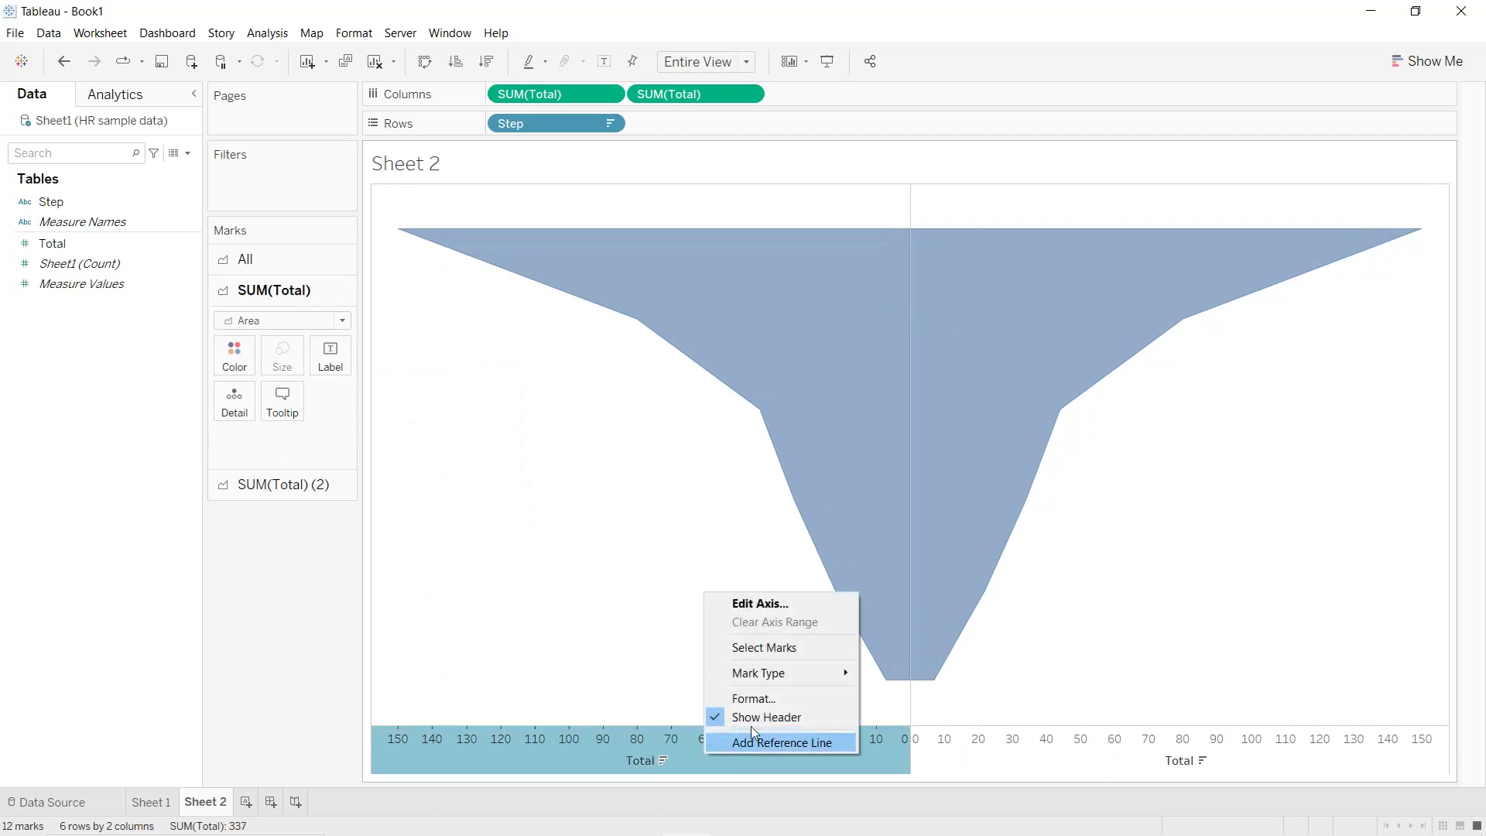
left_click(752, 717)
right_click(583, 167)
left_click(606, 209)
- Set both the Row Divider and Column Divider borders to None
right_click(518, 335)
left_click(550, 424)
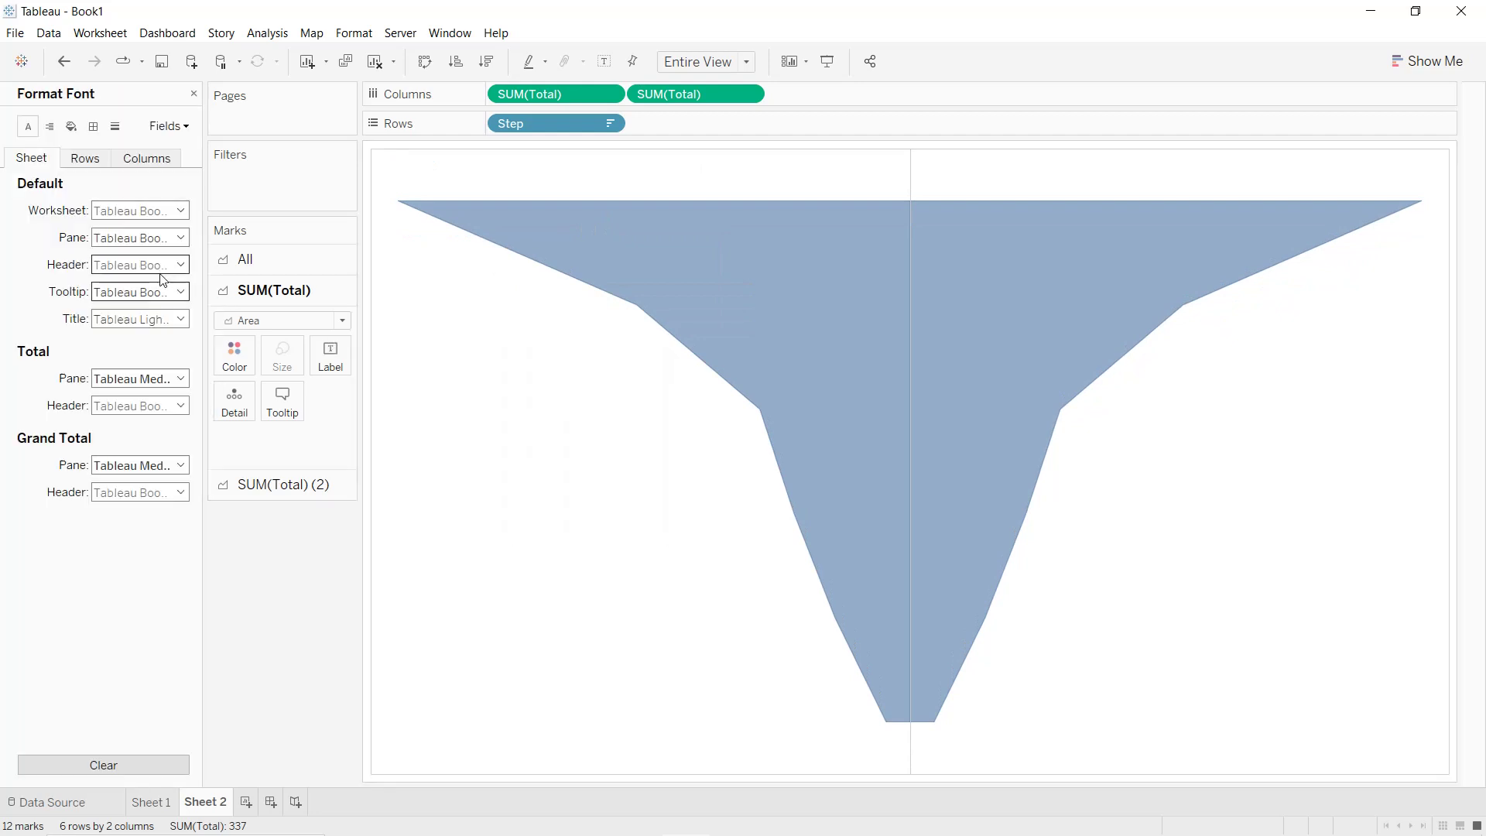
left_click(93, 126)
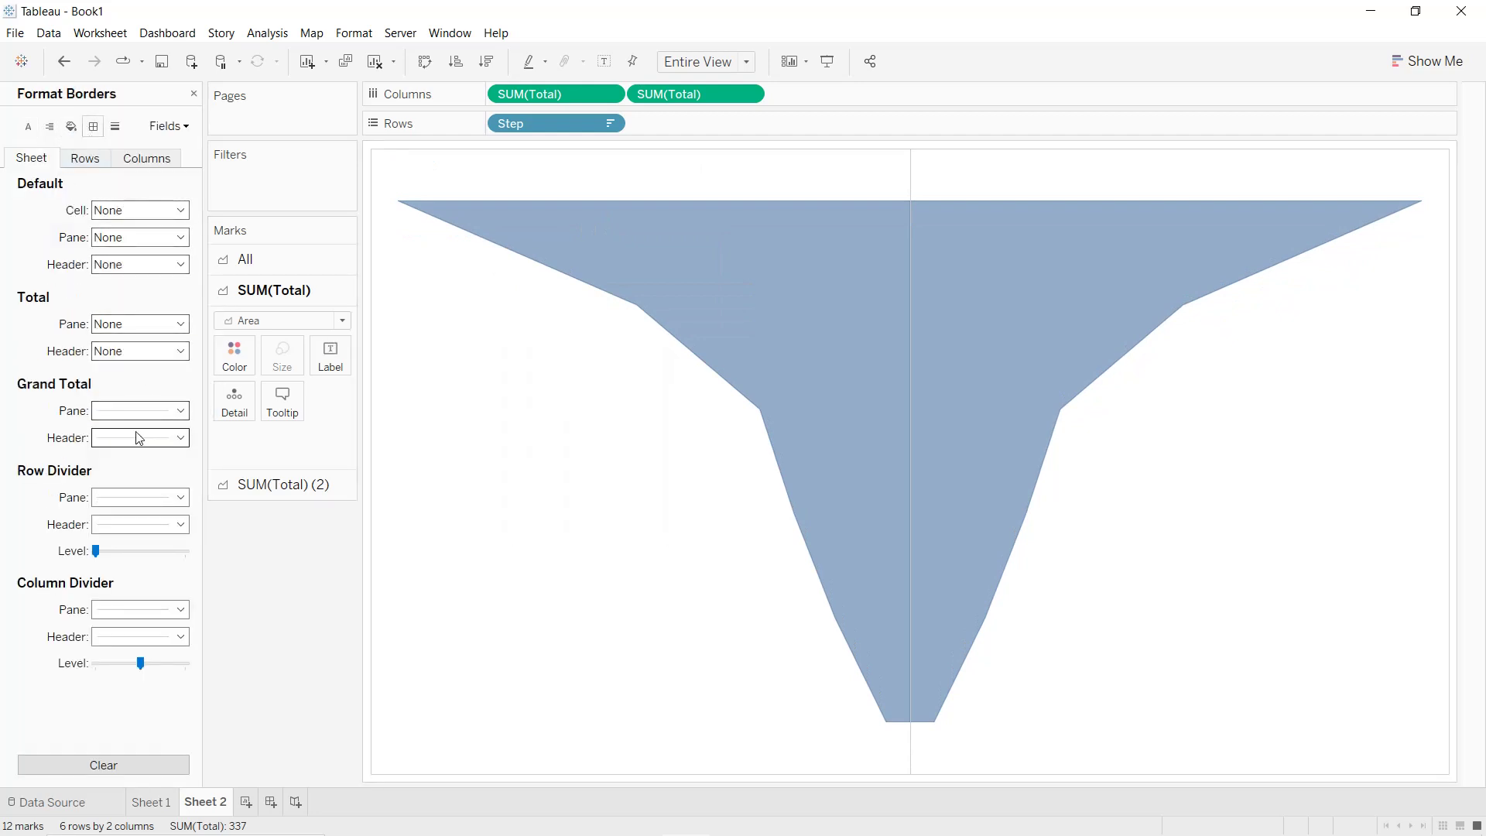
left_click(138, 496)
left_click(155, 519)
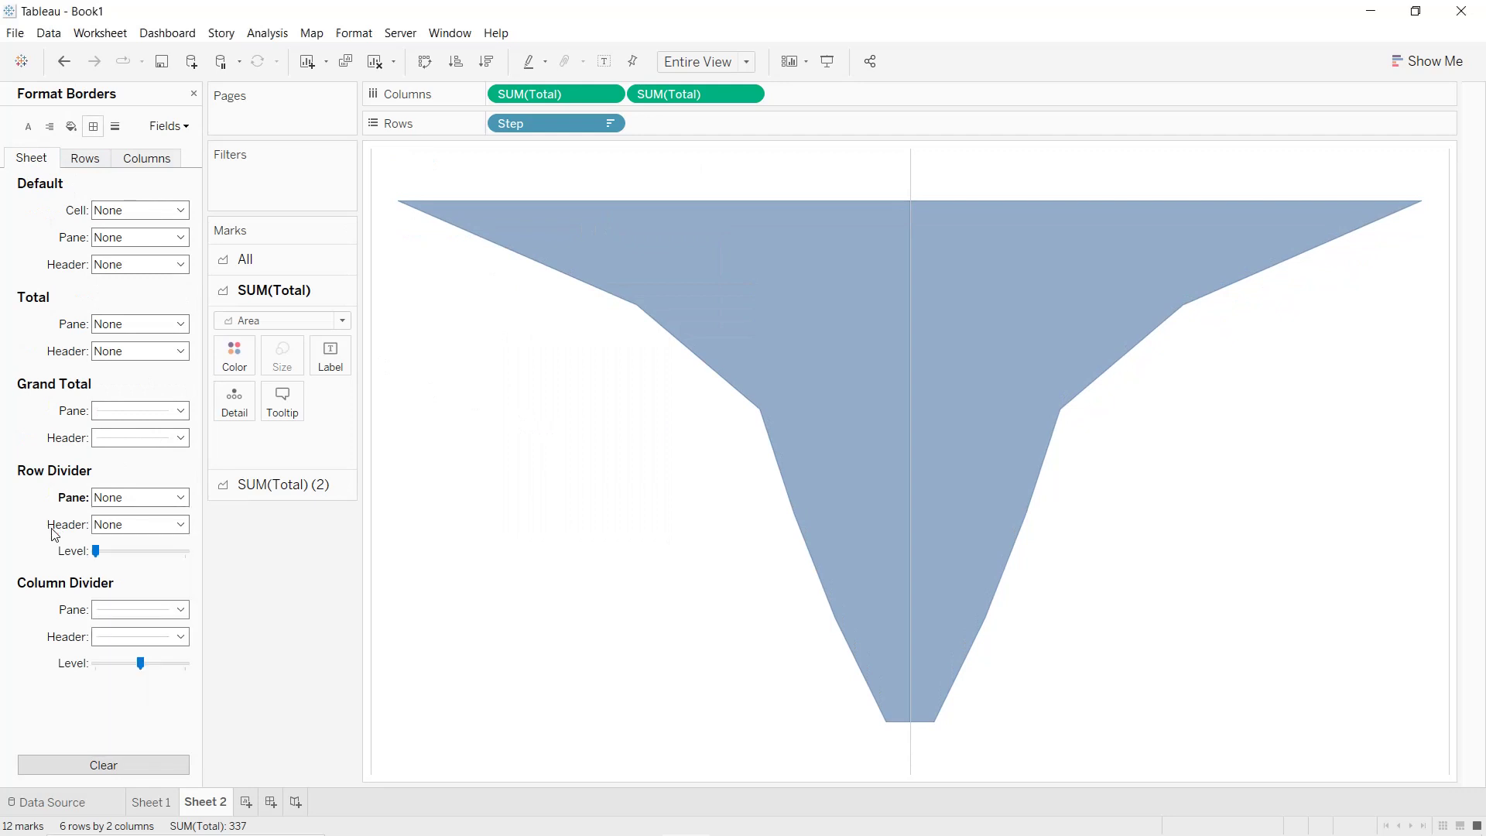
left_click(127, 611)
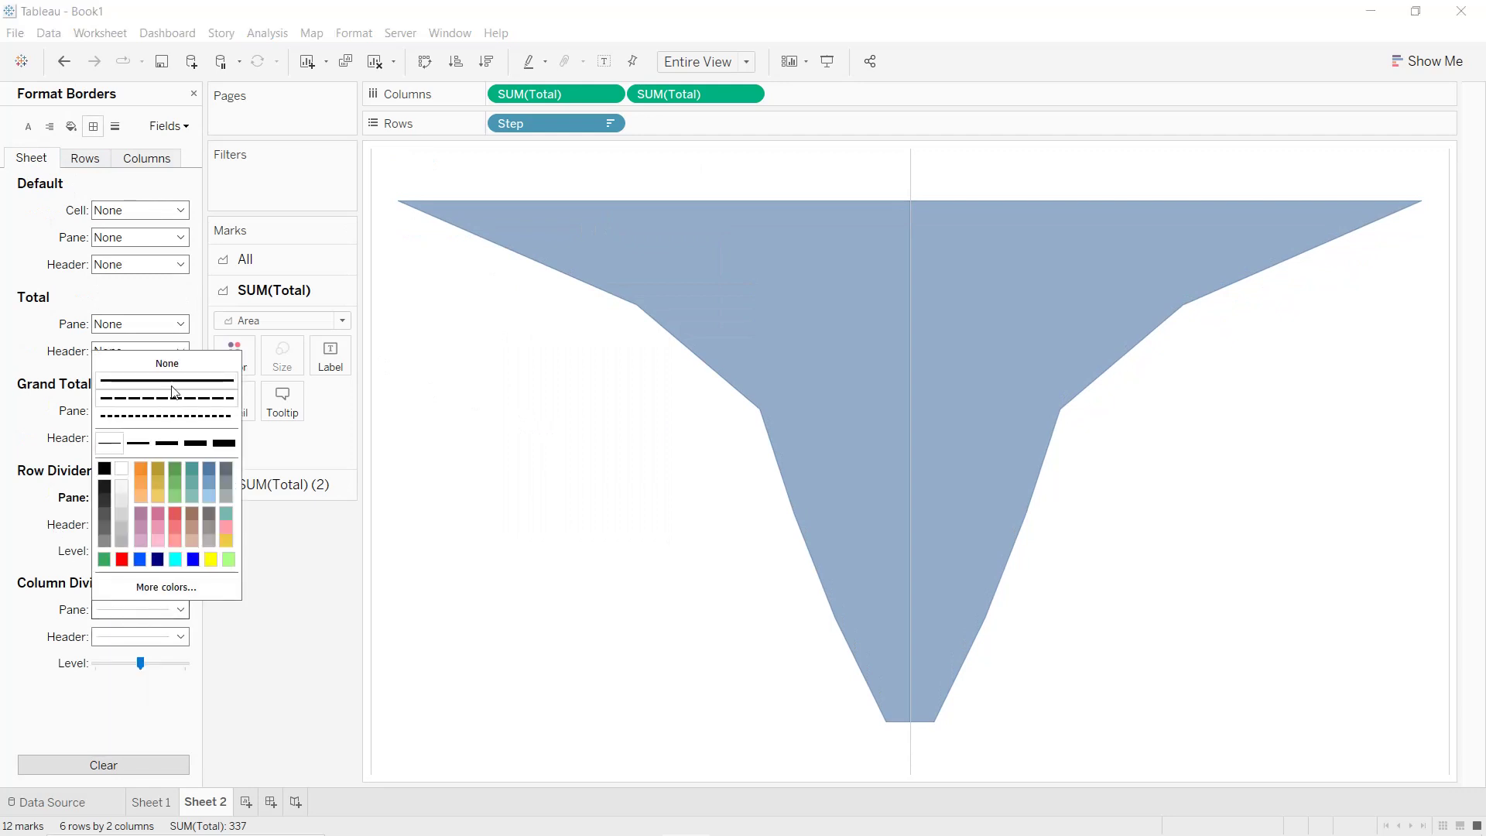
left_click(167, 363)
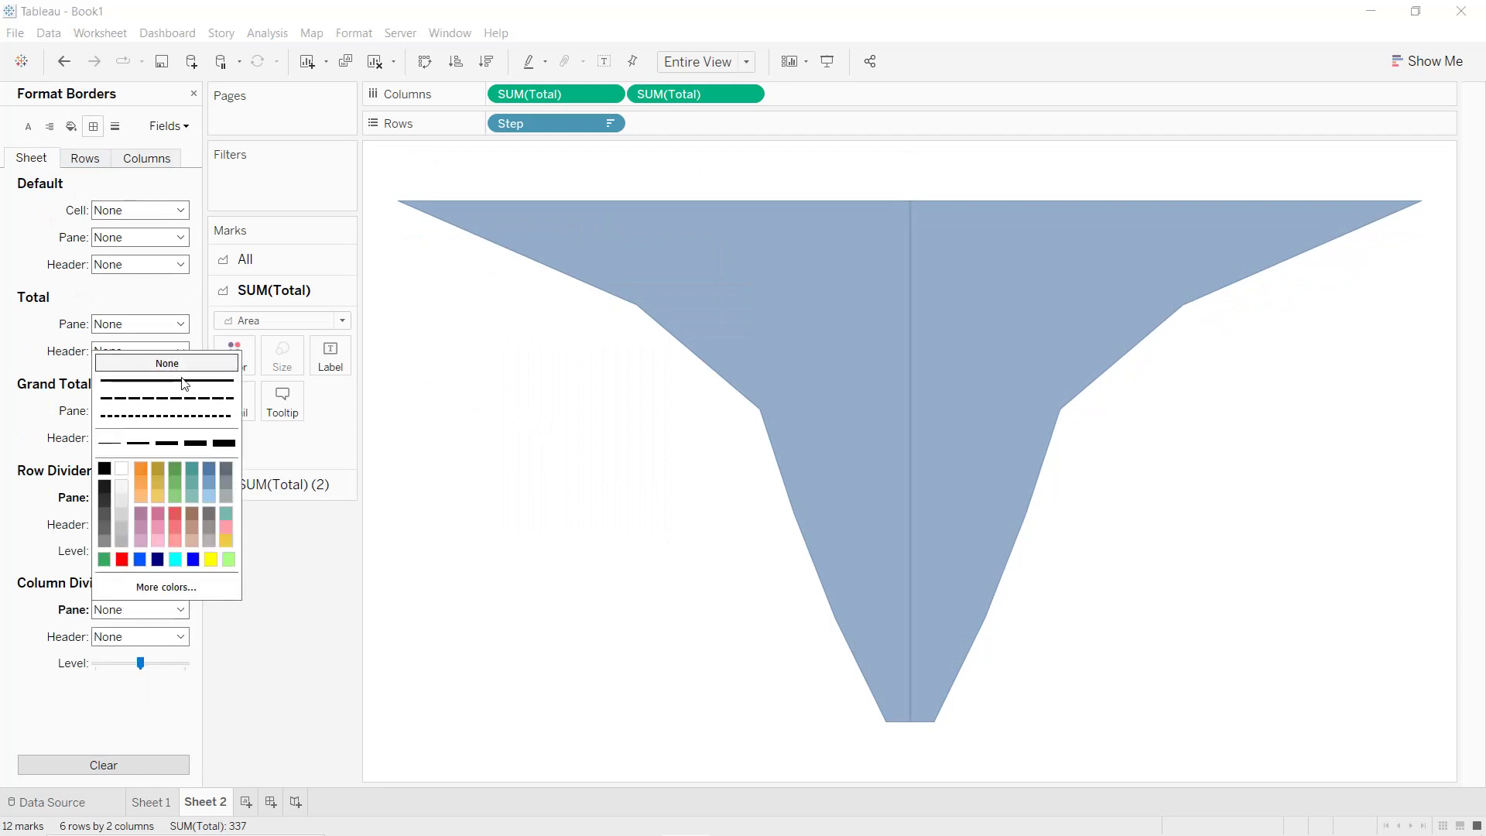
left_click(495, 352)
- Set the colour opacity of all marks to 100%
left_click(255, 259)
left_click(234, 323)
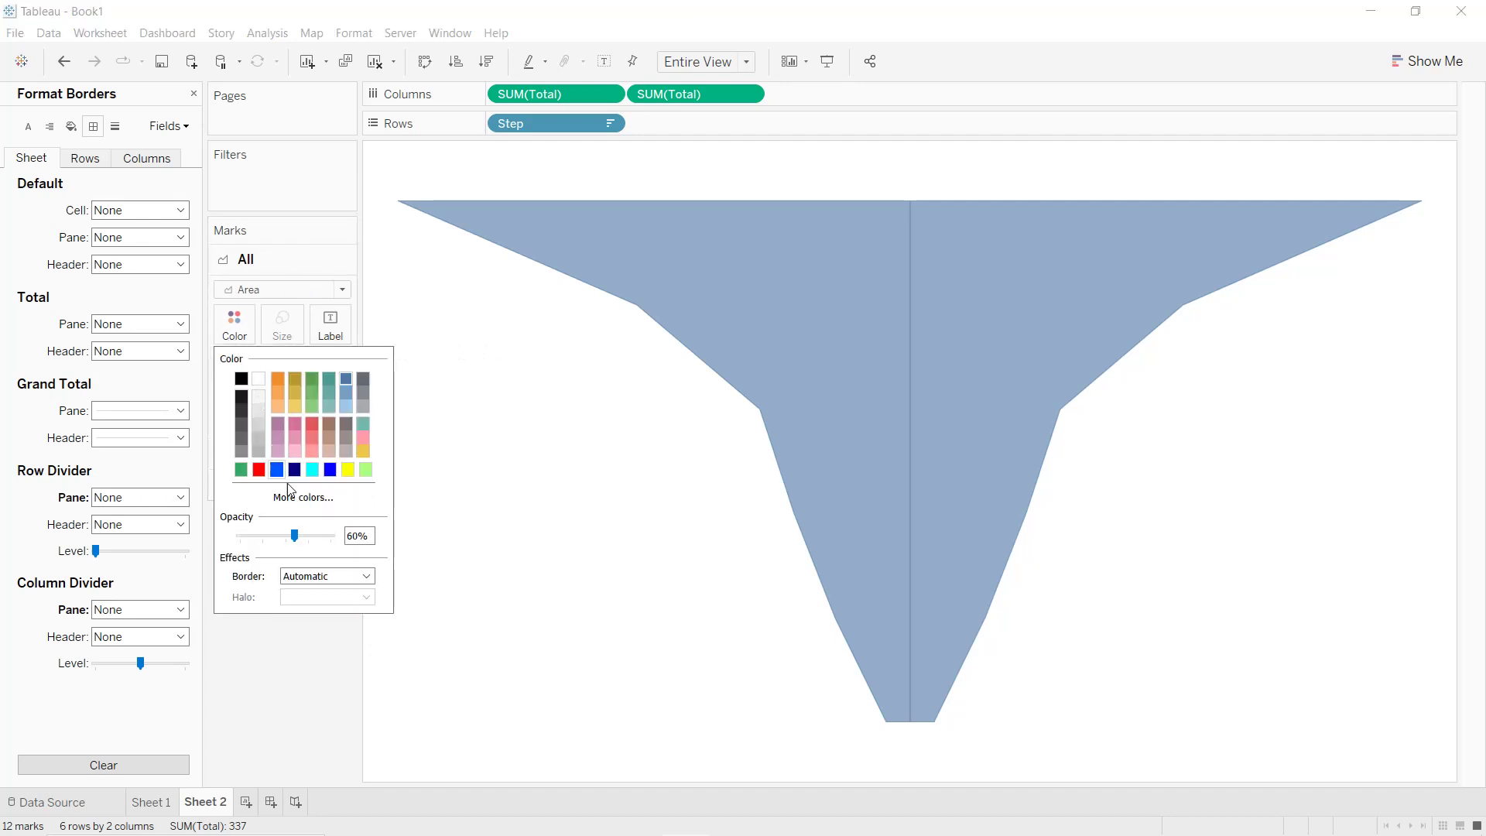
key("Return")
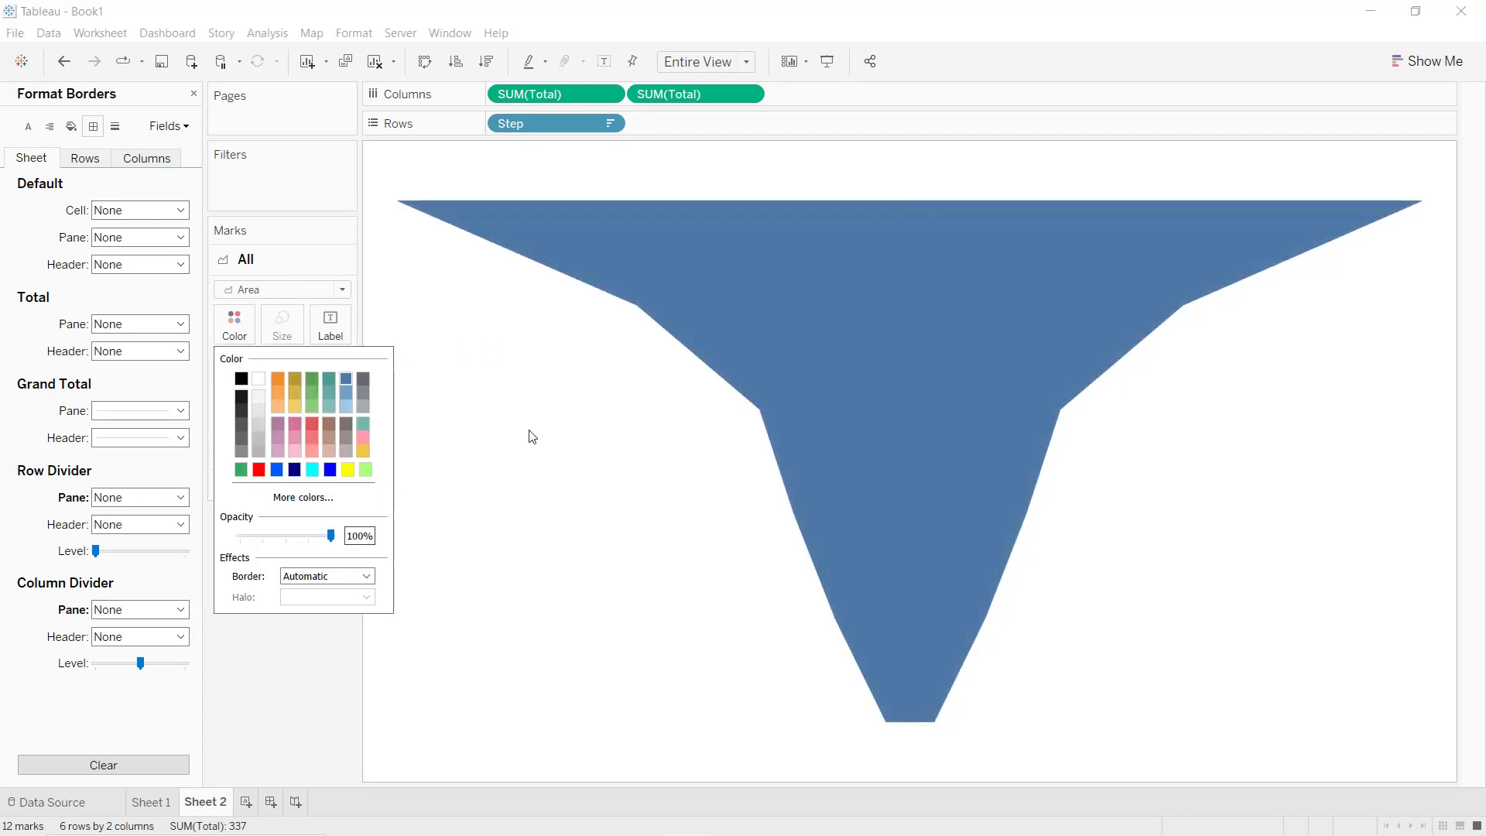
left_click(540, 425)
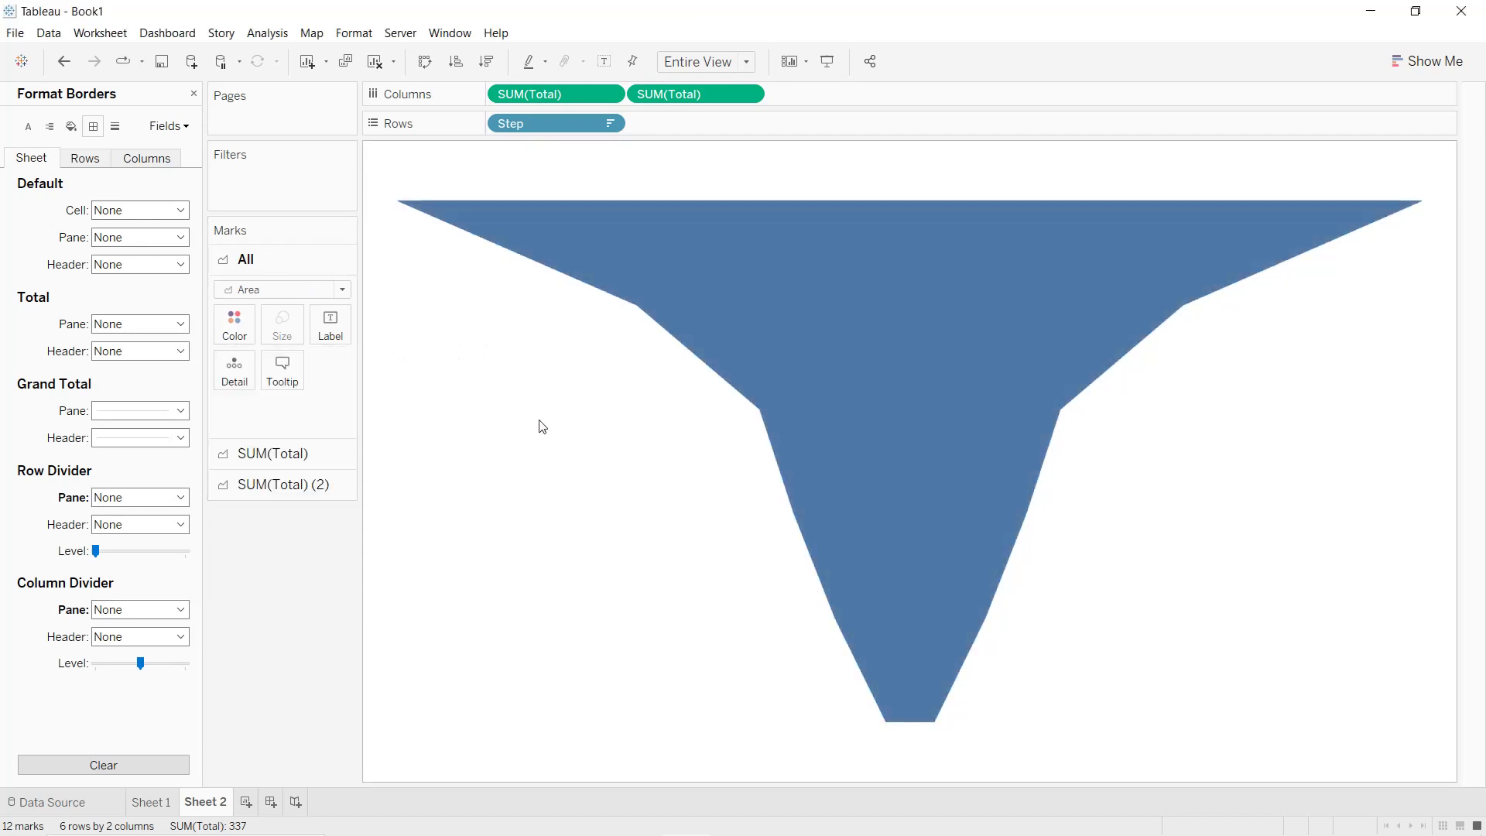
left_click(282, 455)
- Label the funnel with Step names and SUM(Total) counts, left-aligned
left_click_drag(532, 127, 330, 356)
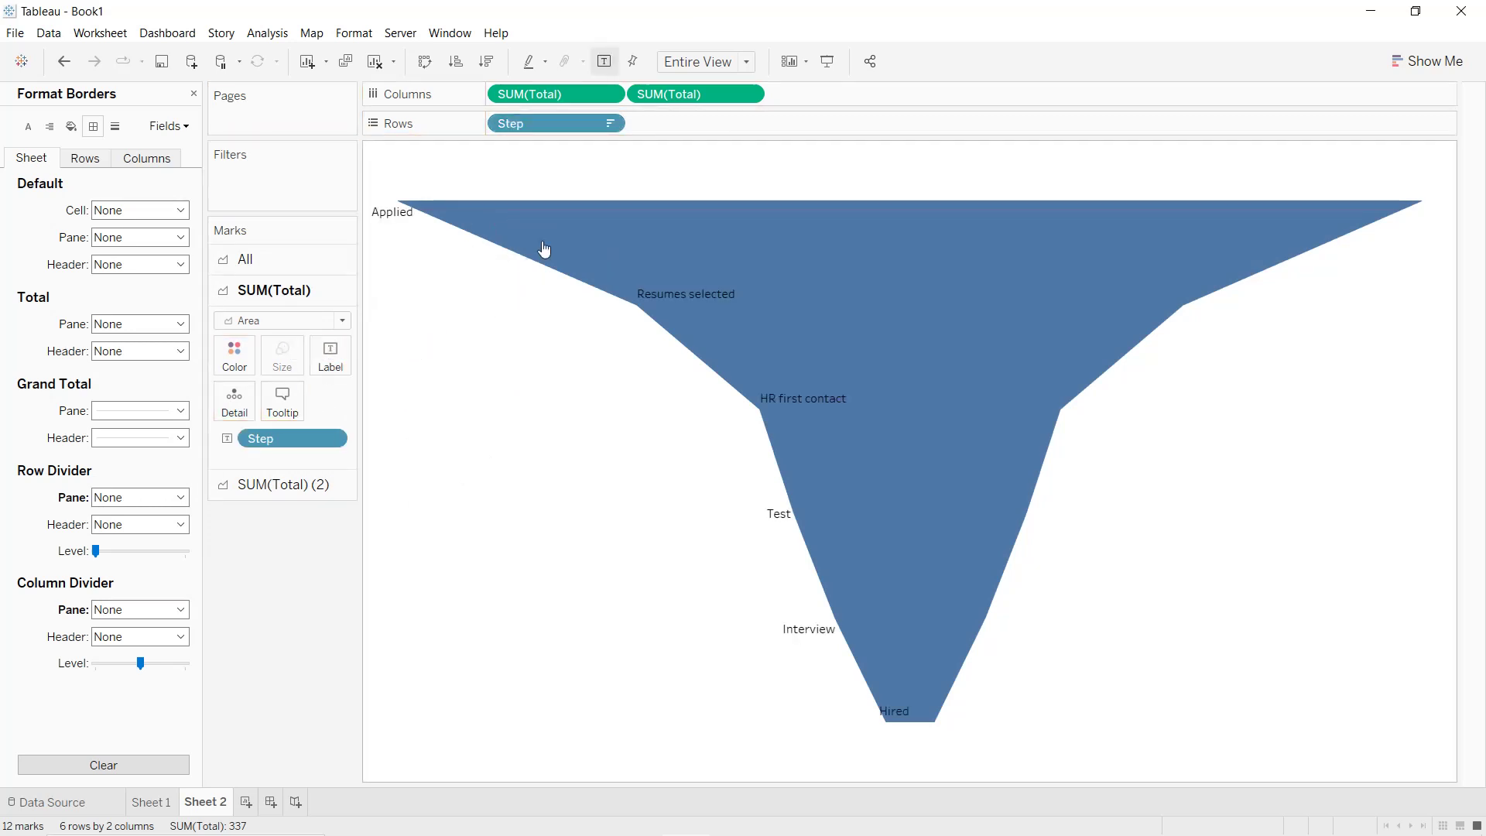
left_click_drag(663, 95, 328, 352)
left_click(330, 356)
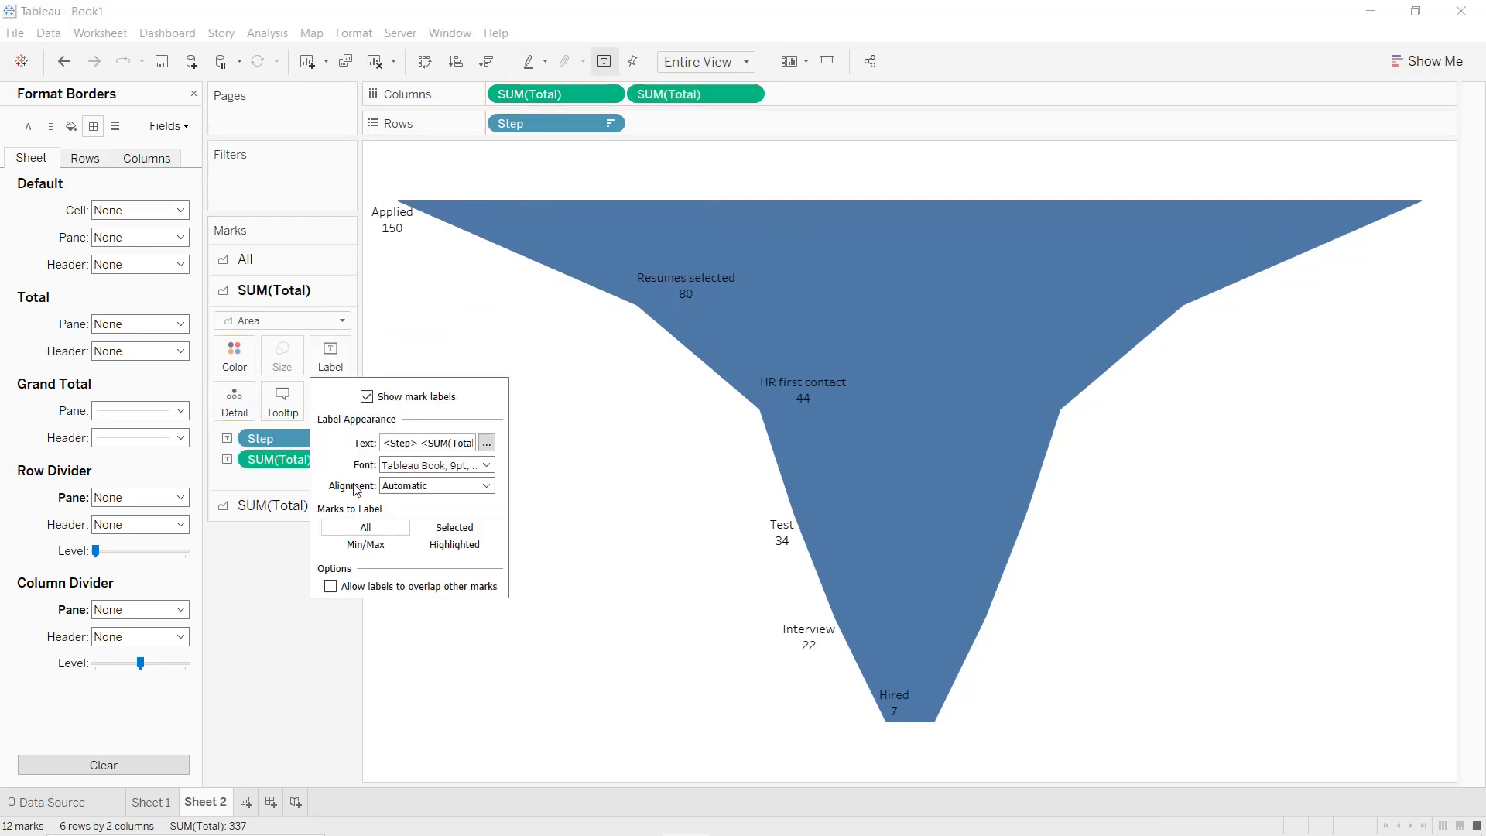
left_click(416, 488)
left_click(407, 552)
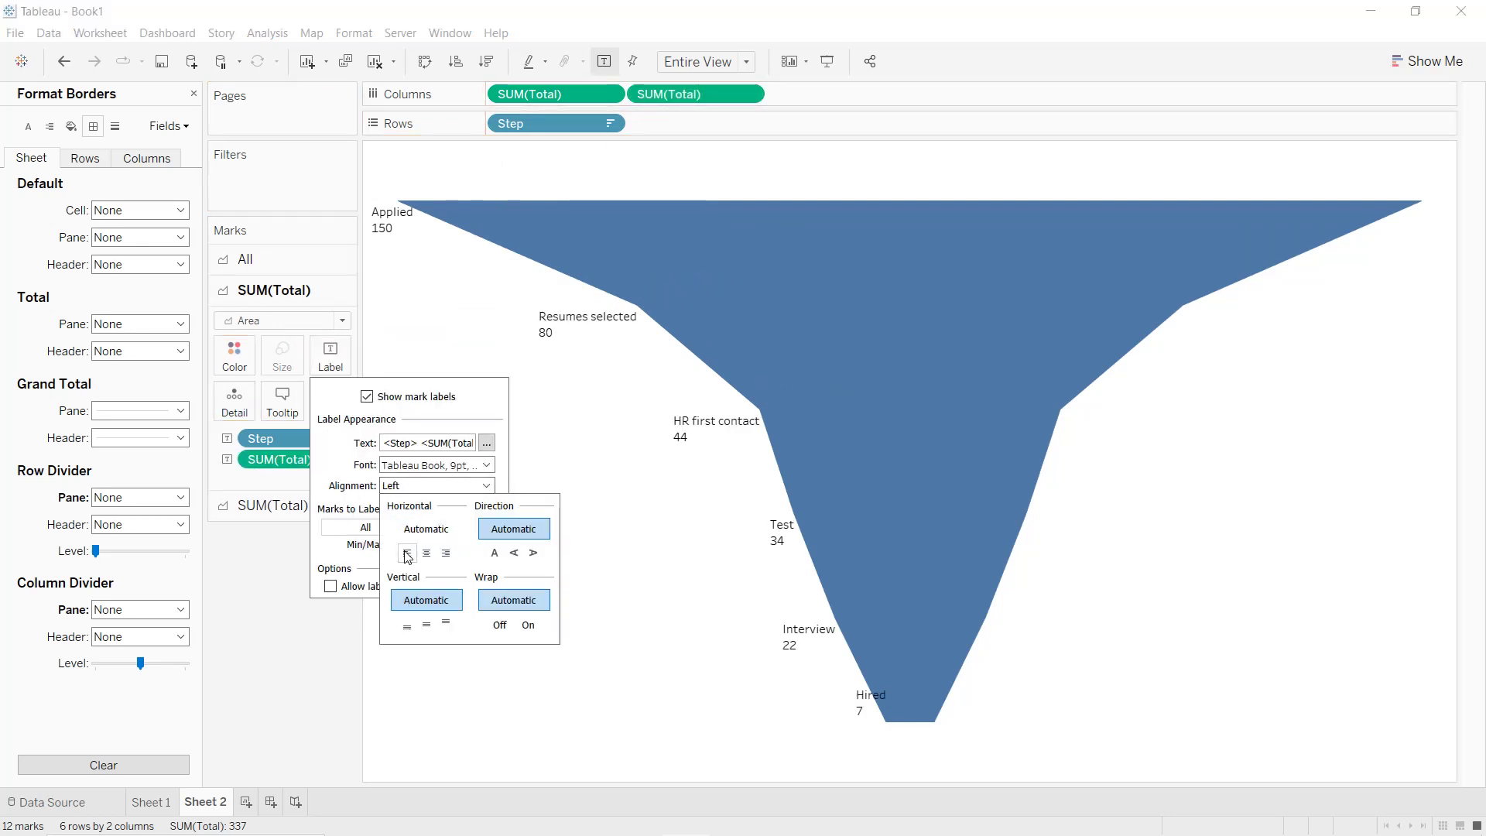
left_click(581, 447)
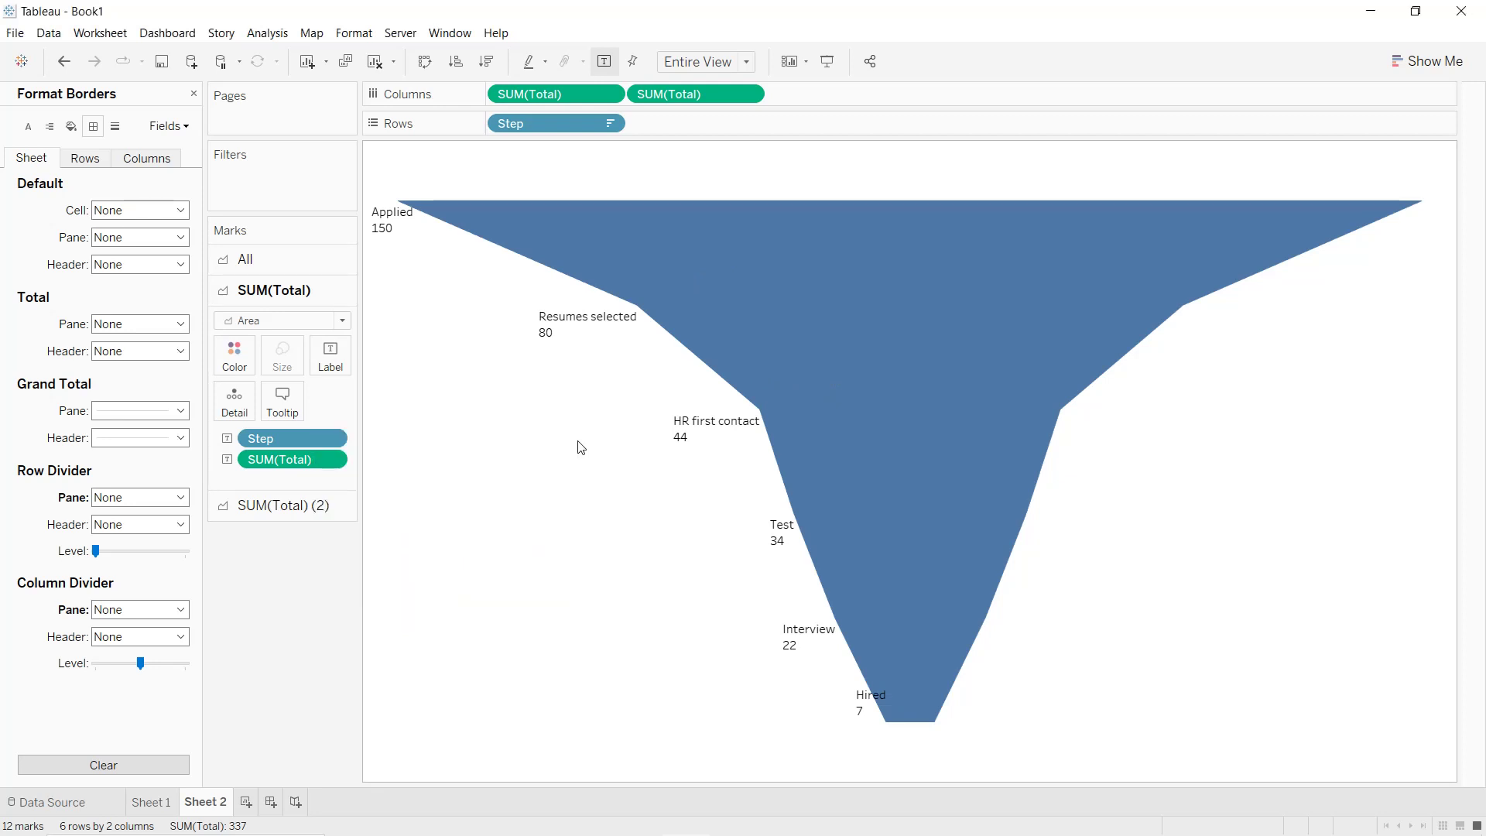
key("ctrl+z")
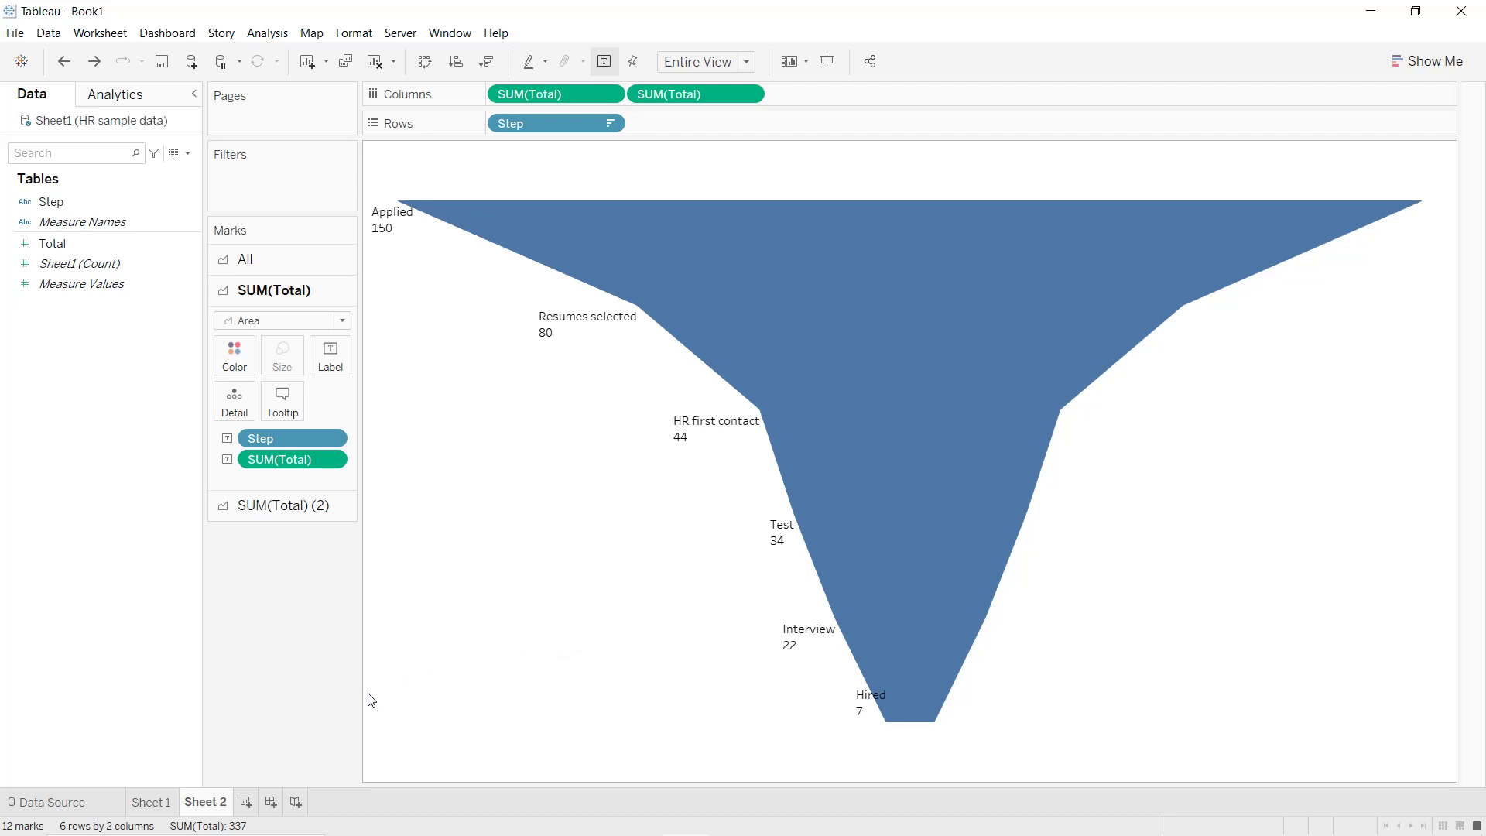
- Add Sheet 3 and start a calculated field named 'Step 1'
left_click(253, 802)
left_click(187, 154)
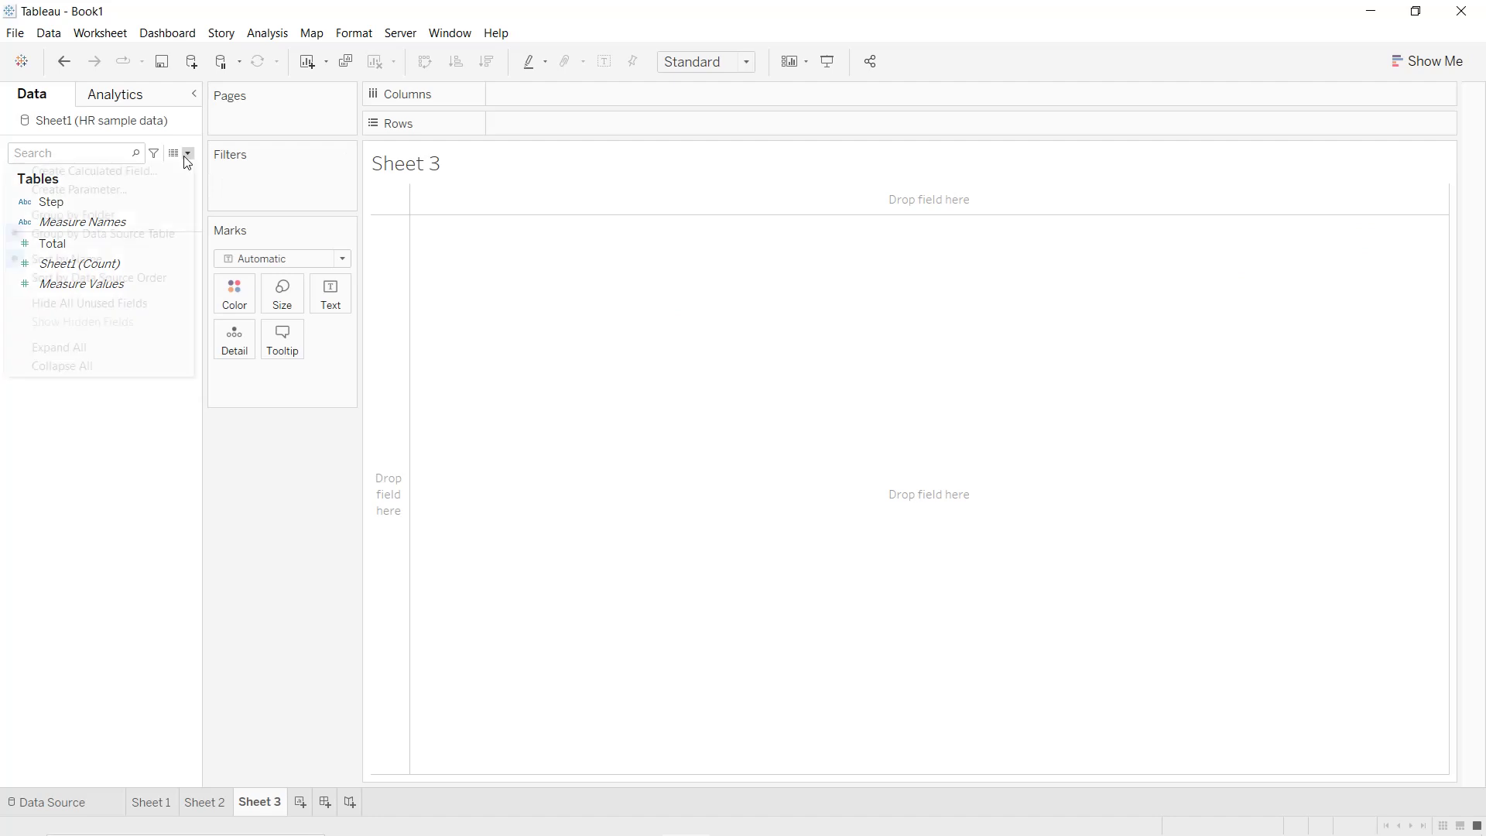
left_click(164, 168)
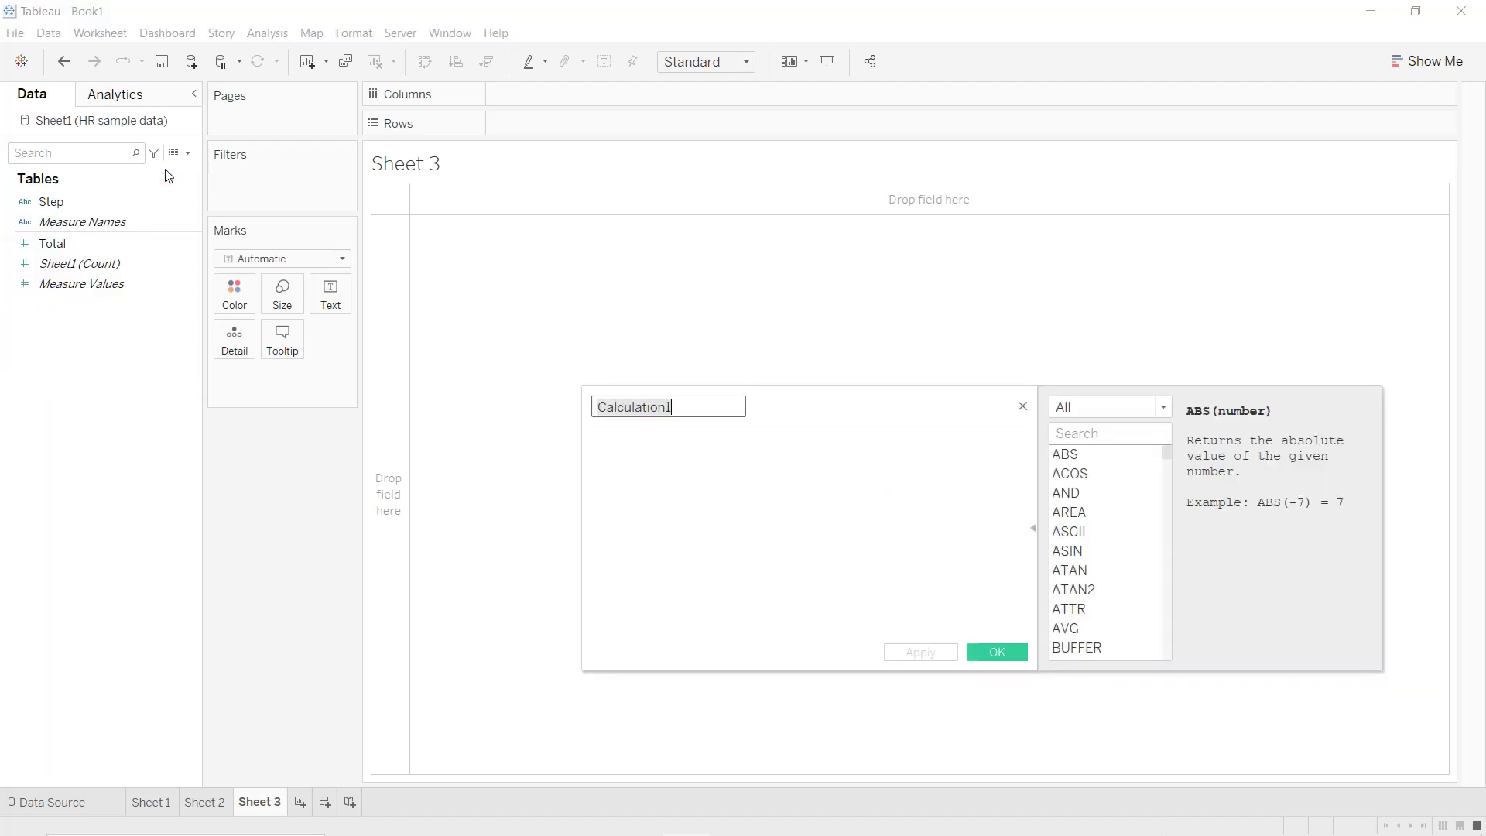
type("S")
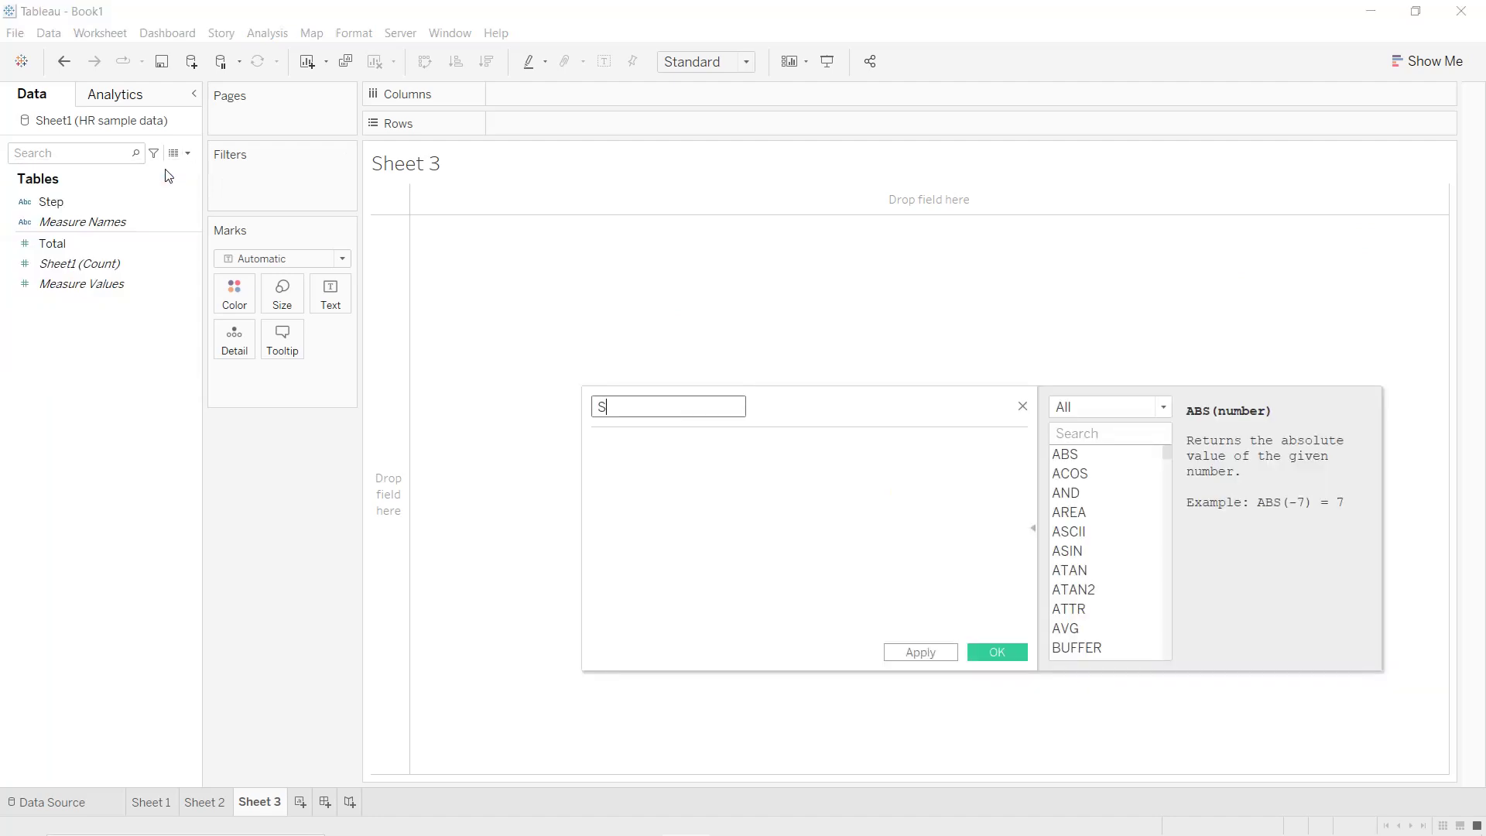
type("tep 1")
key("Tab")
- Enter the condition IF ATTR([Step])='Applied' OR LOOKUP(ATTR([Step]),-1)='Applied'
type("IF att")
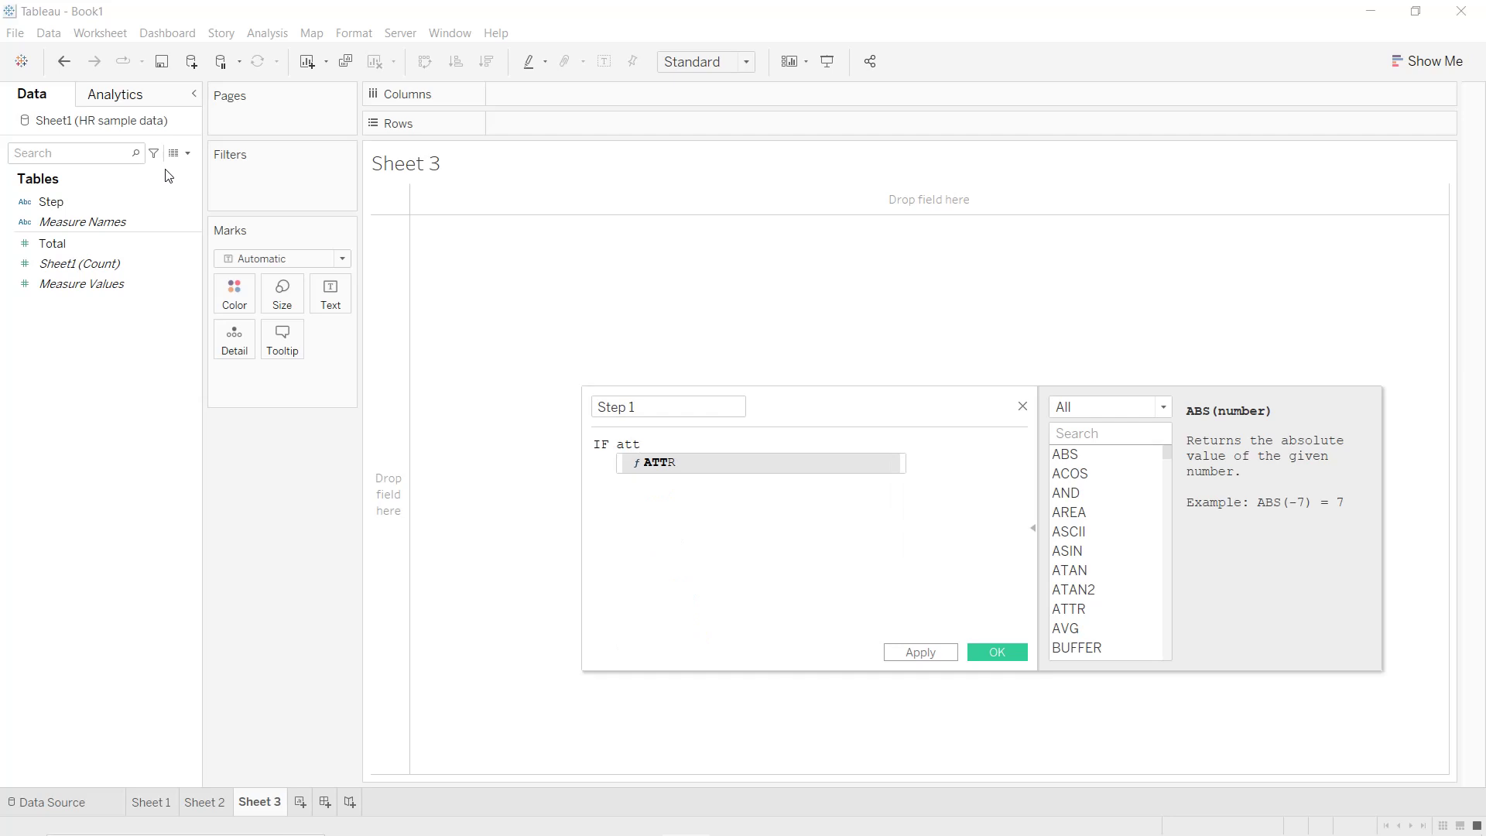
key("Return")
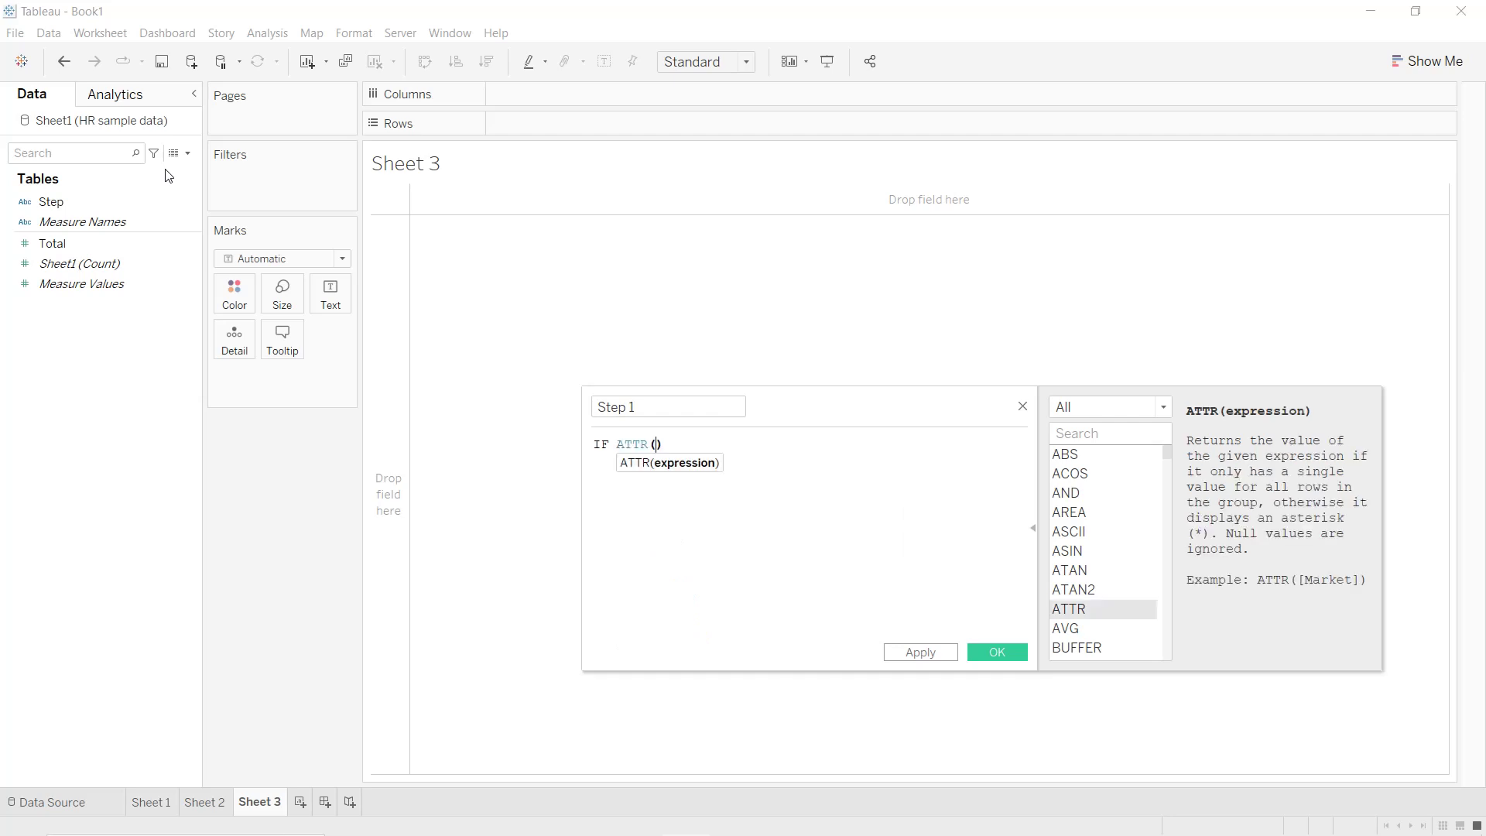
type("st")
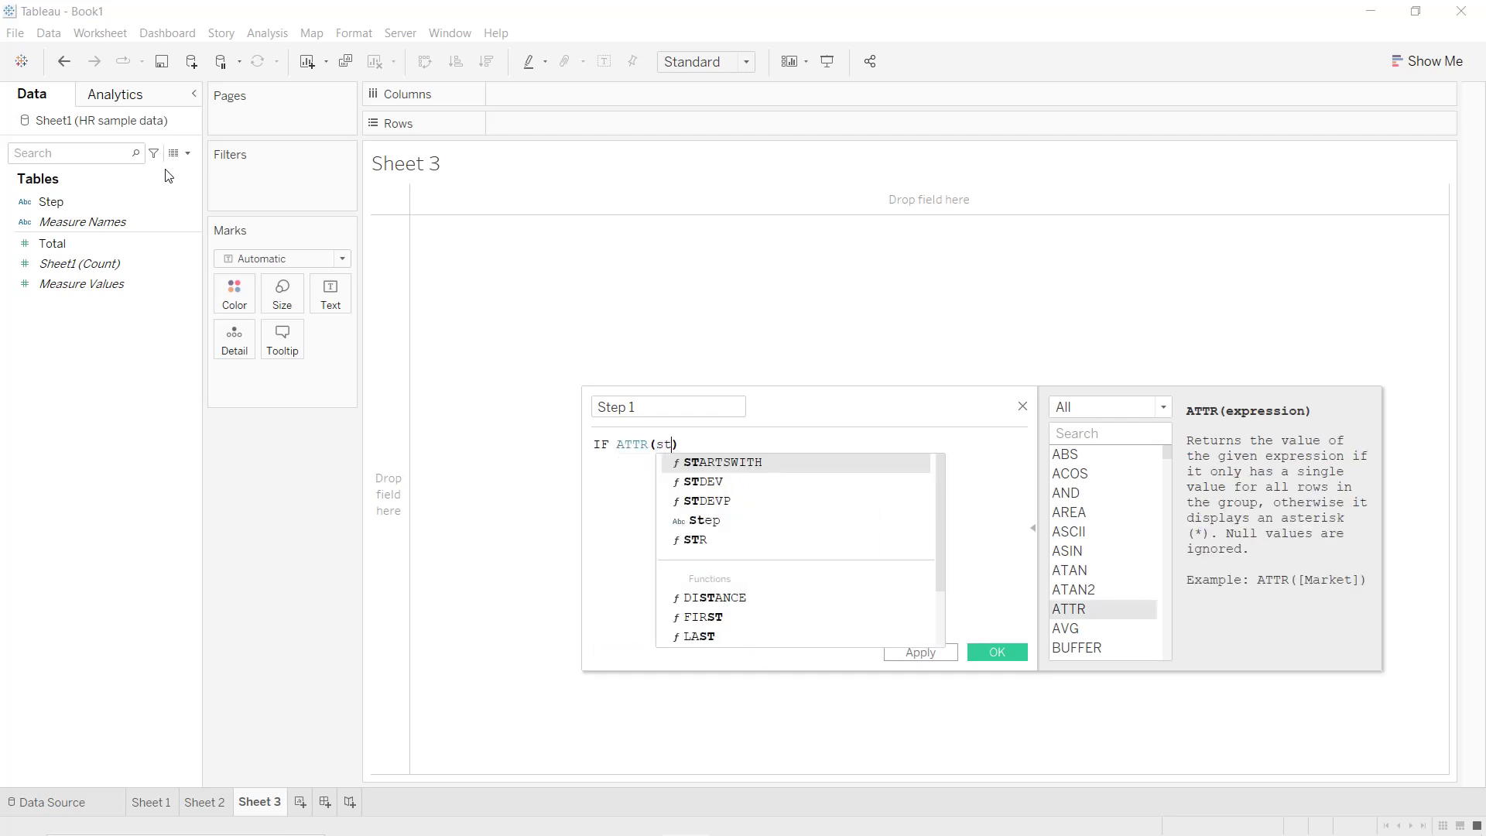
key("Down")
key("Down")
key("Down")
key("Return")
type("='A")
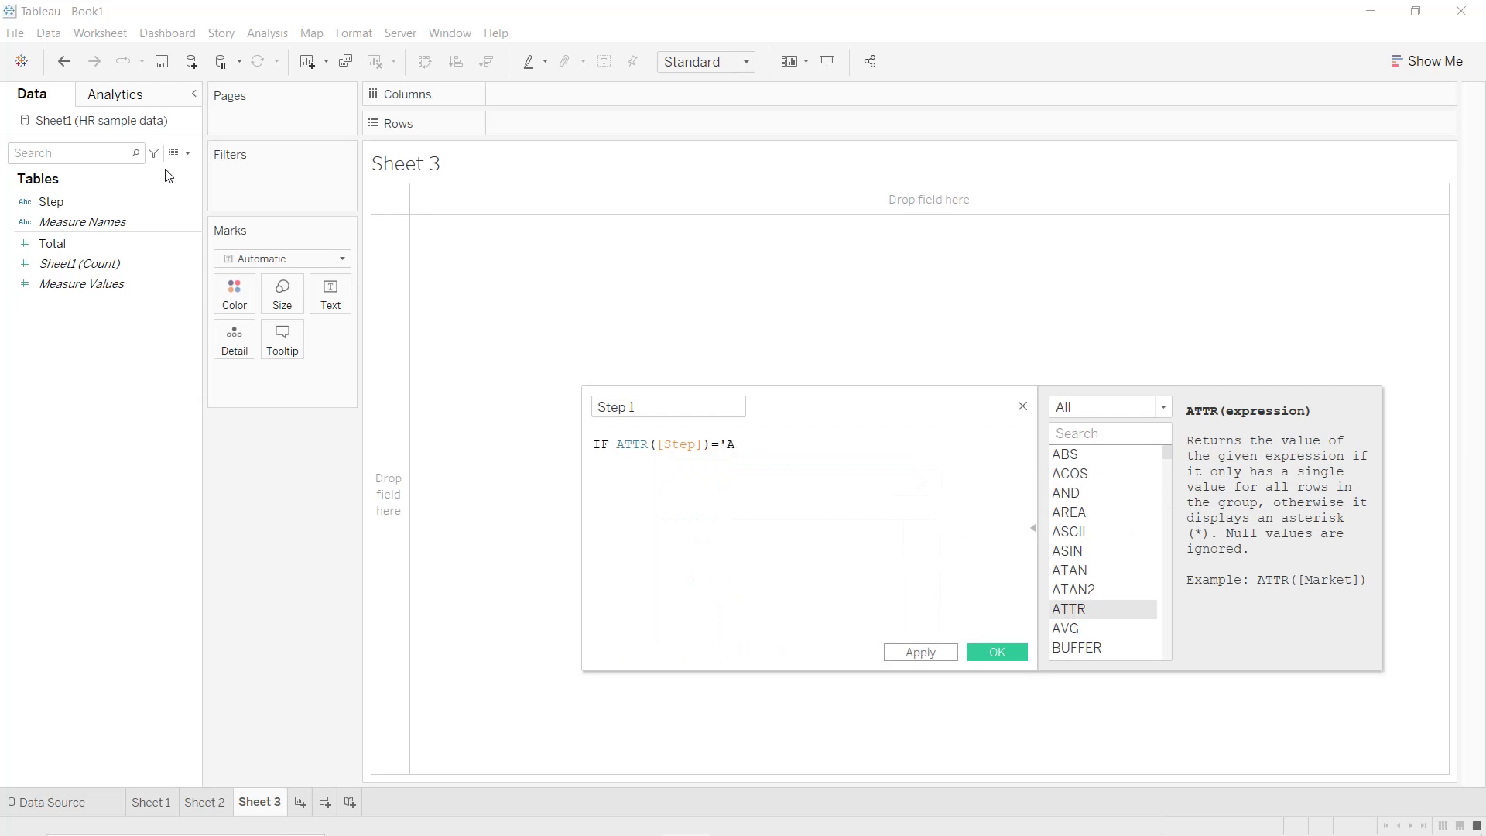
type("pplied' O")
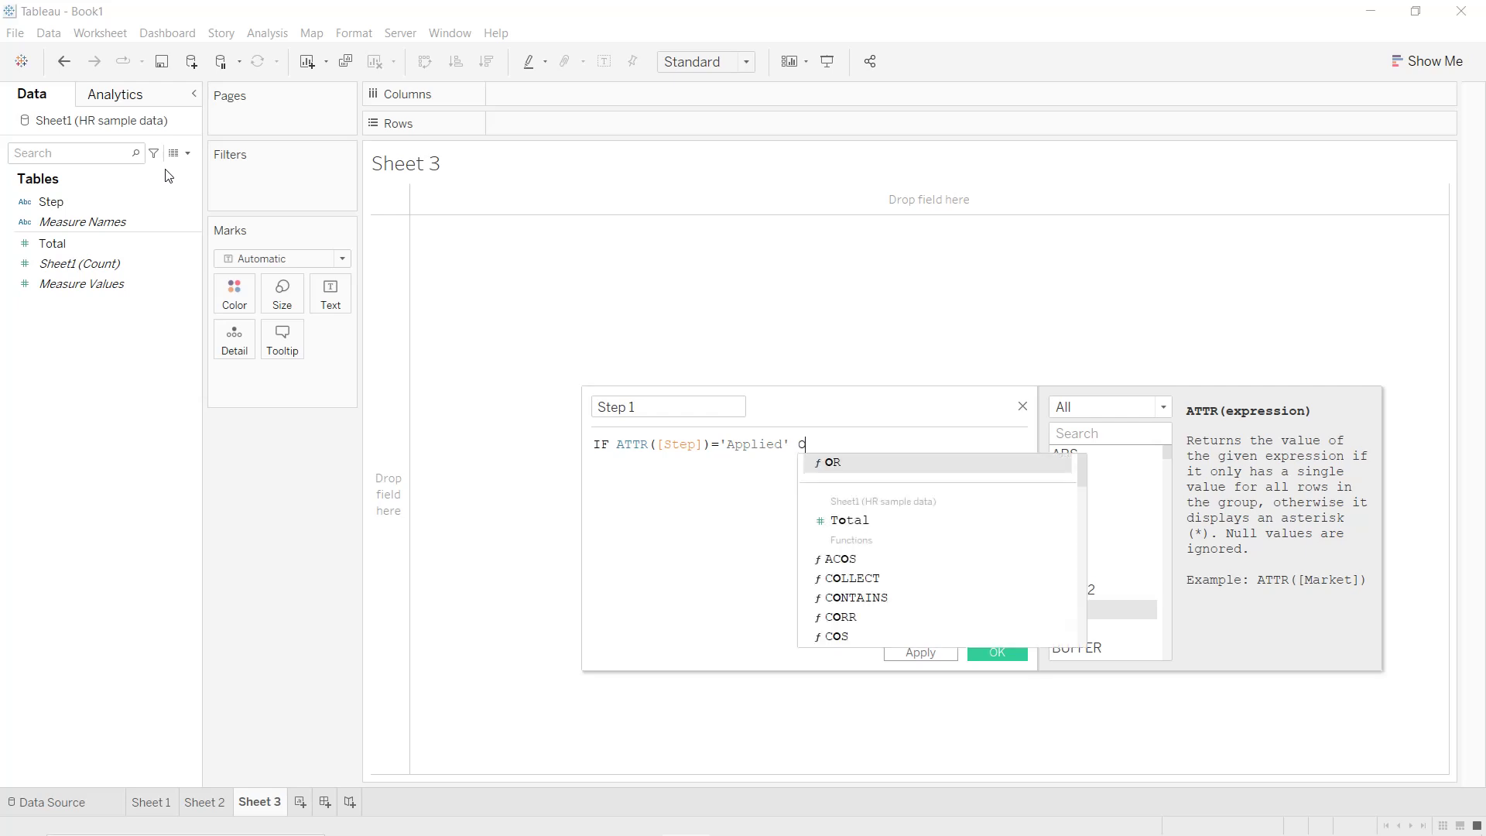
type("R Lo")
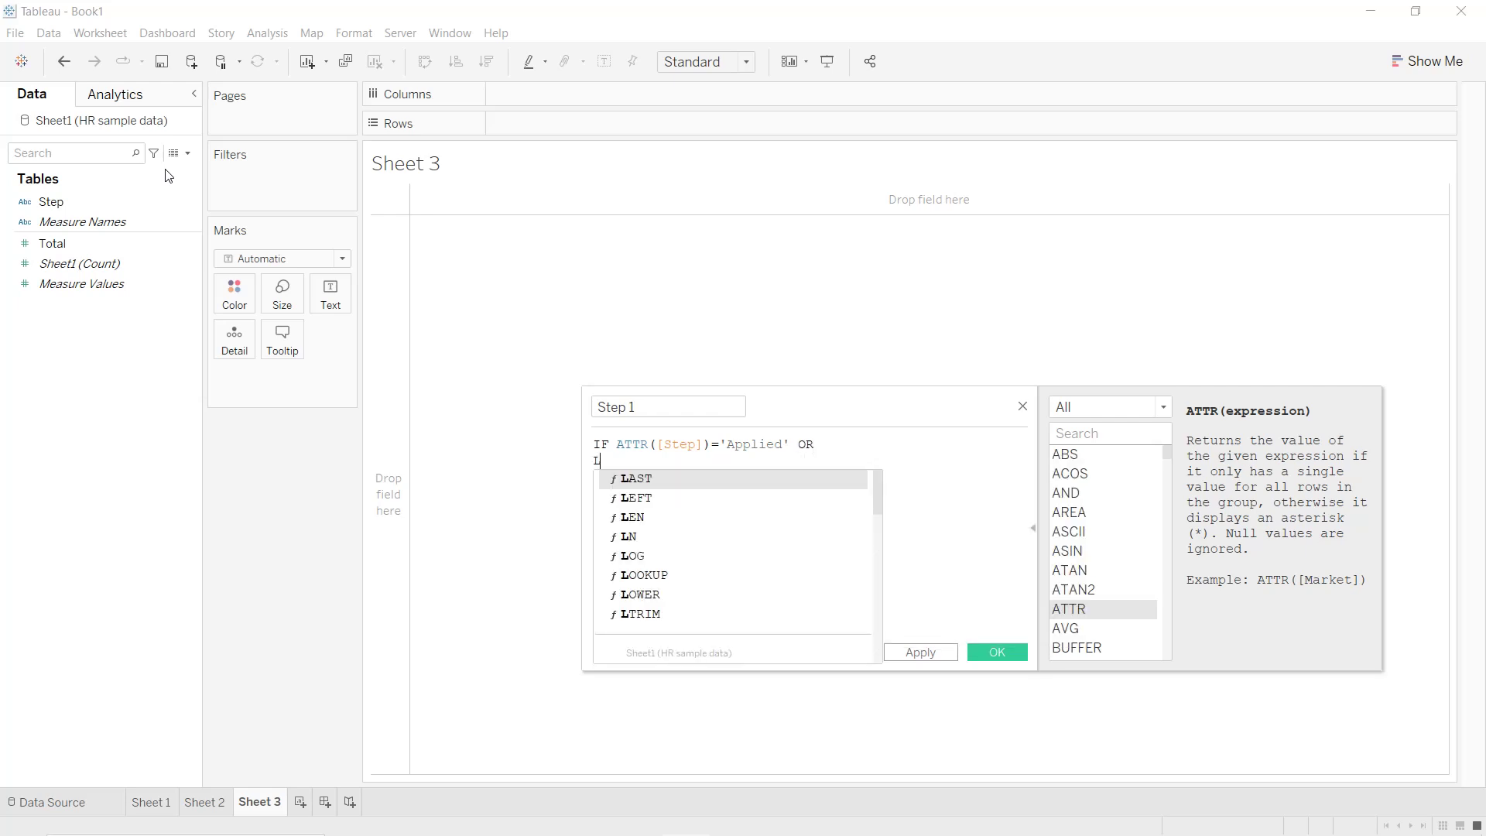
key("Down")
key("Return")
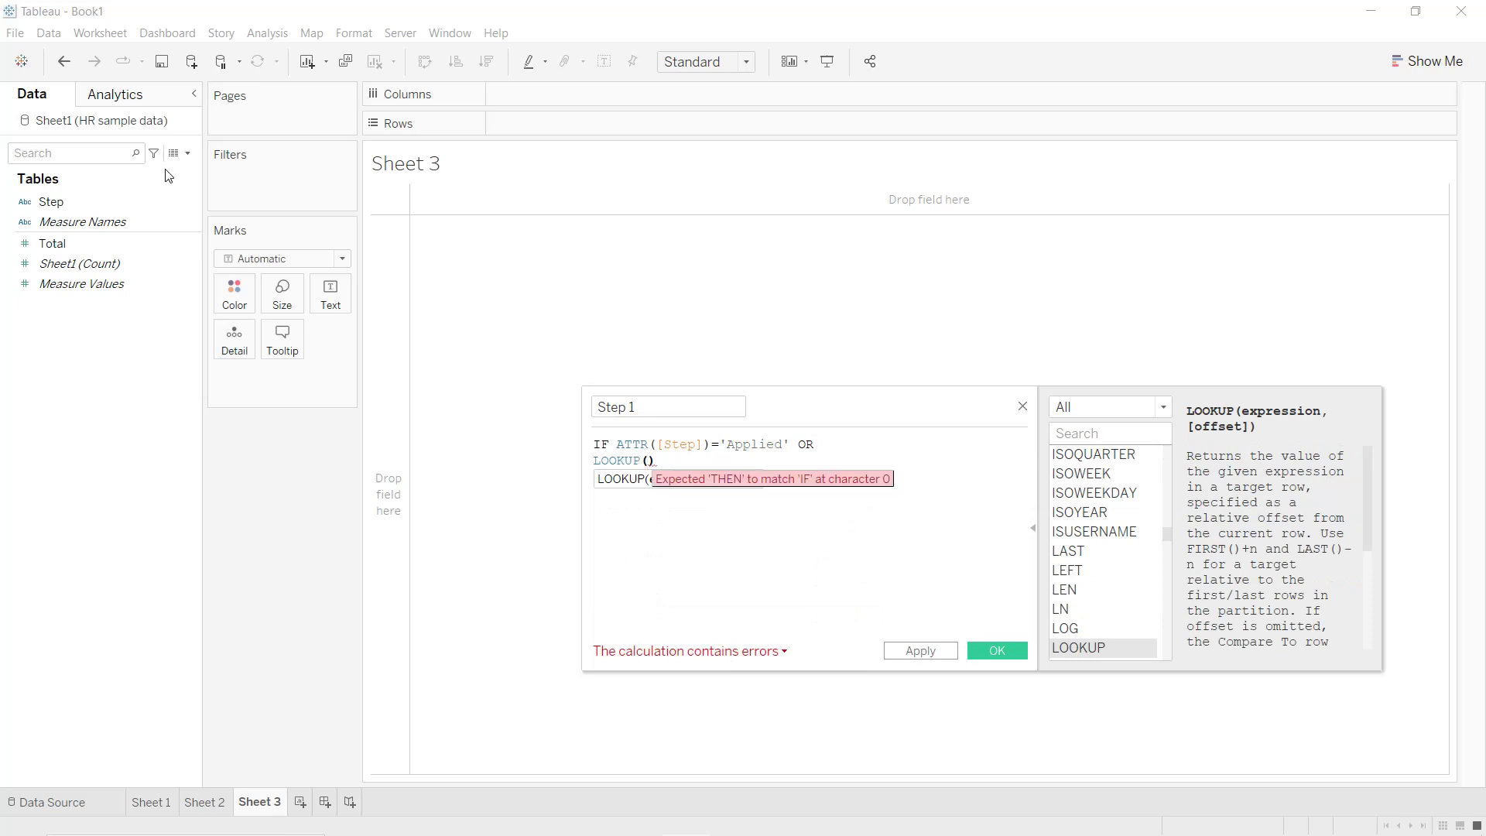
type("at")
key("Down")
key("Down")
key("Return")
type("ste")
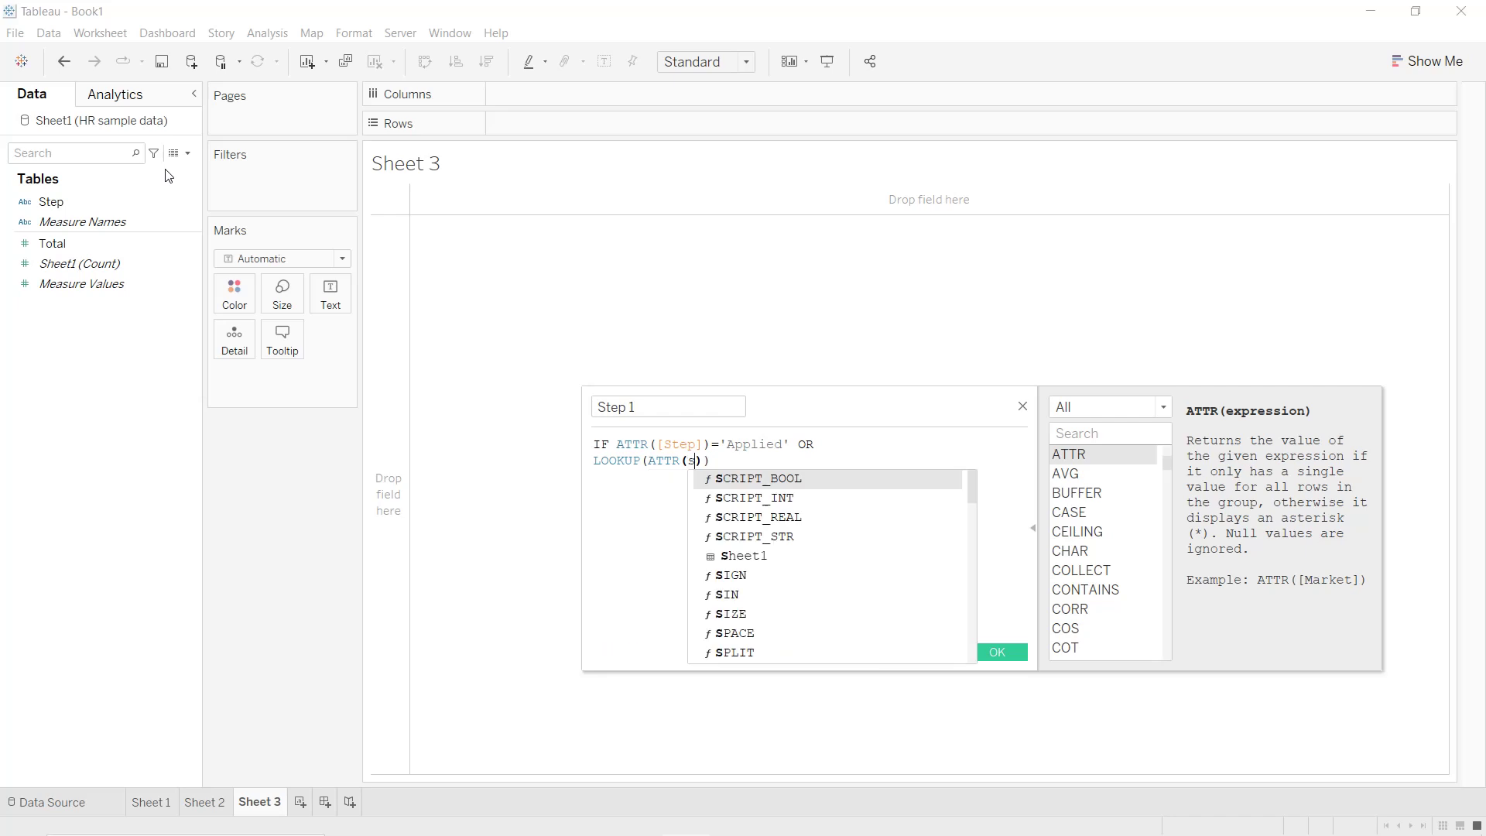
key("Return")
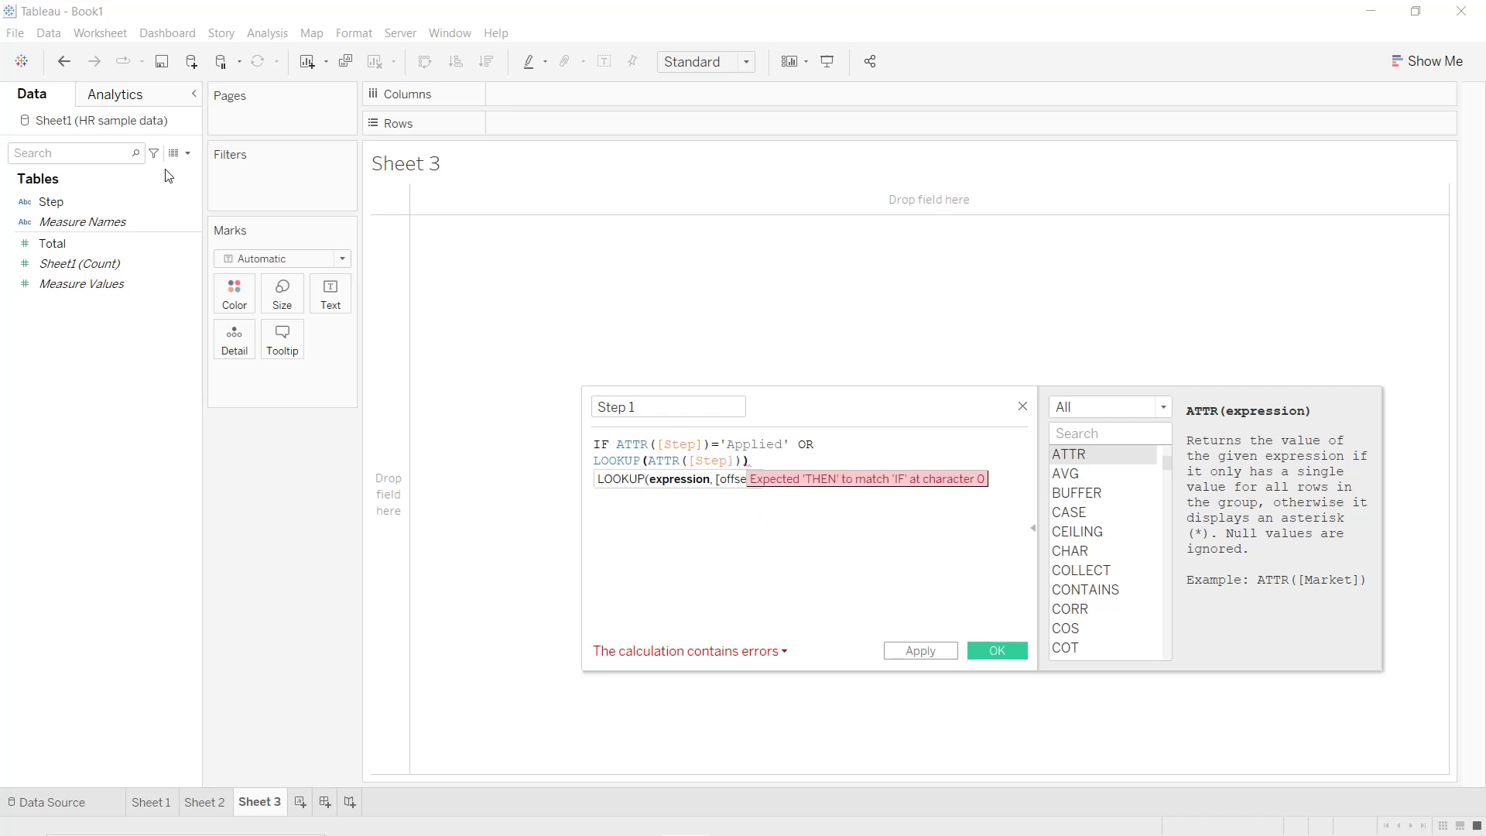
type(",-1)")
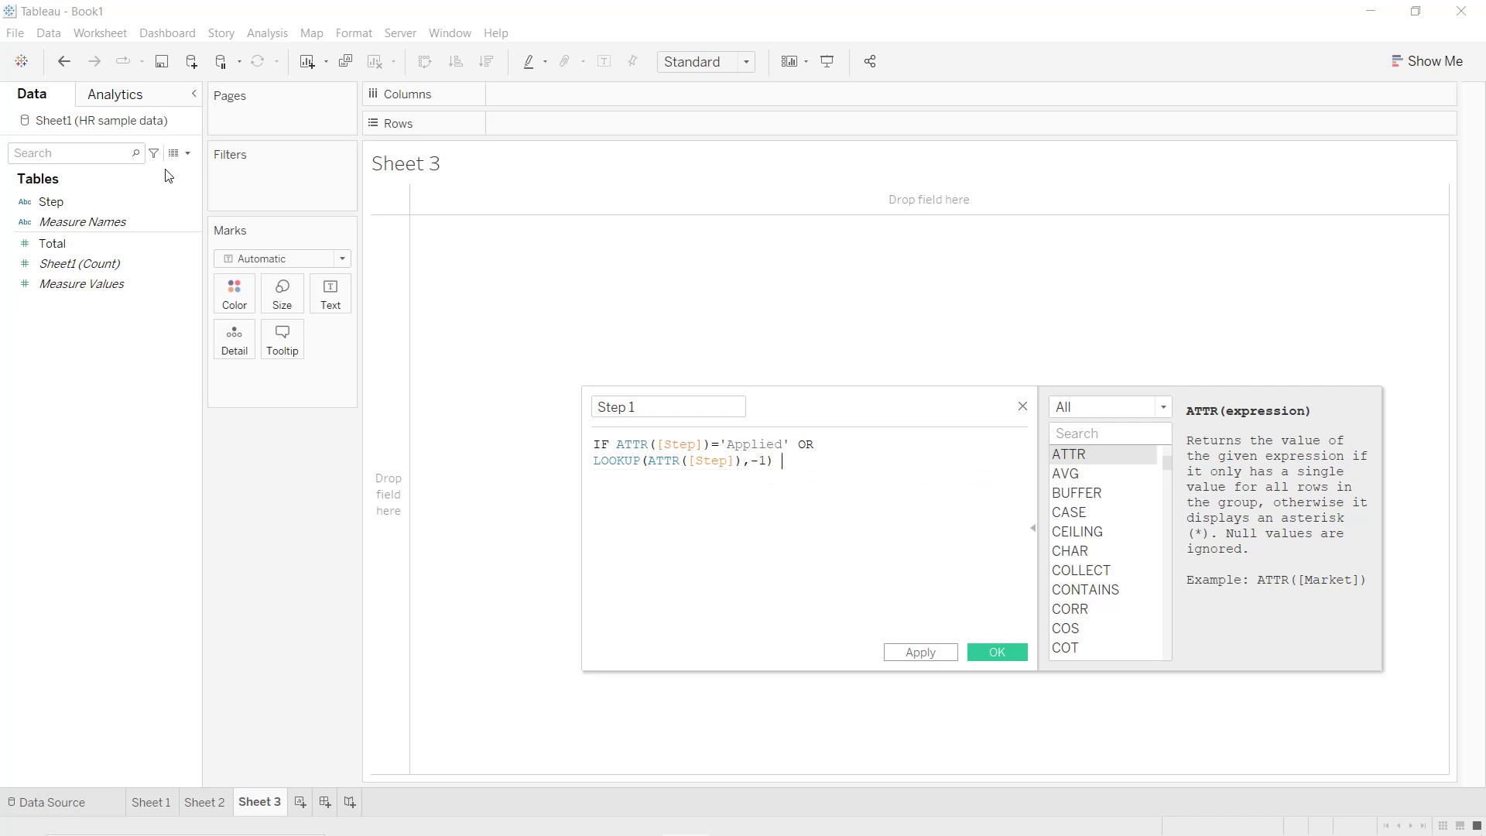
type("= 'Applied'")
- Finish the formula with THEN SUM([Total]) END and apply it
key("Return")
type("T")
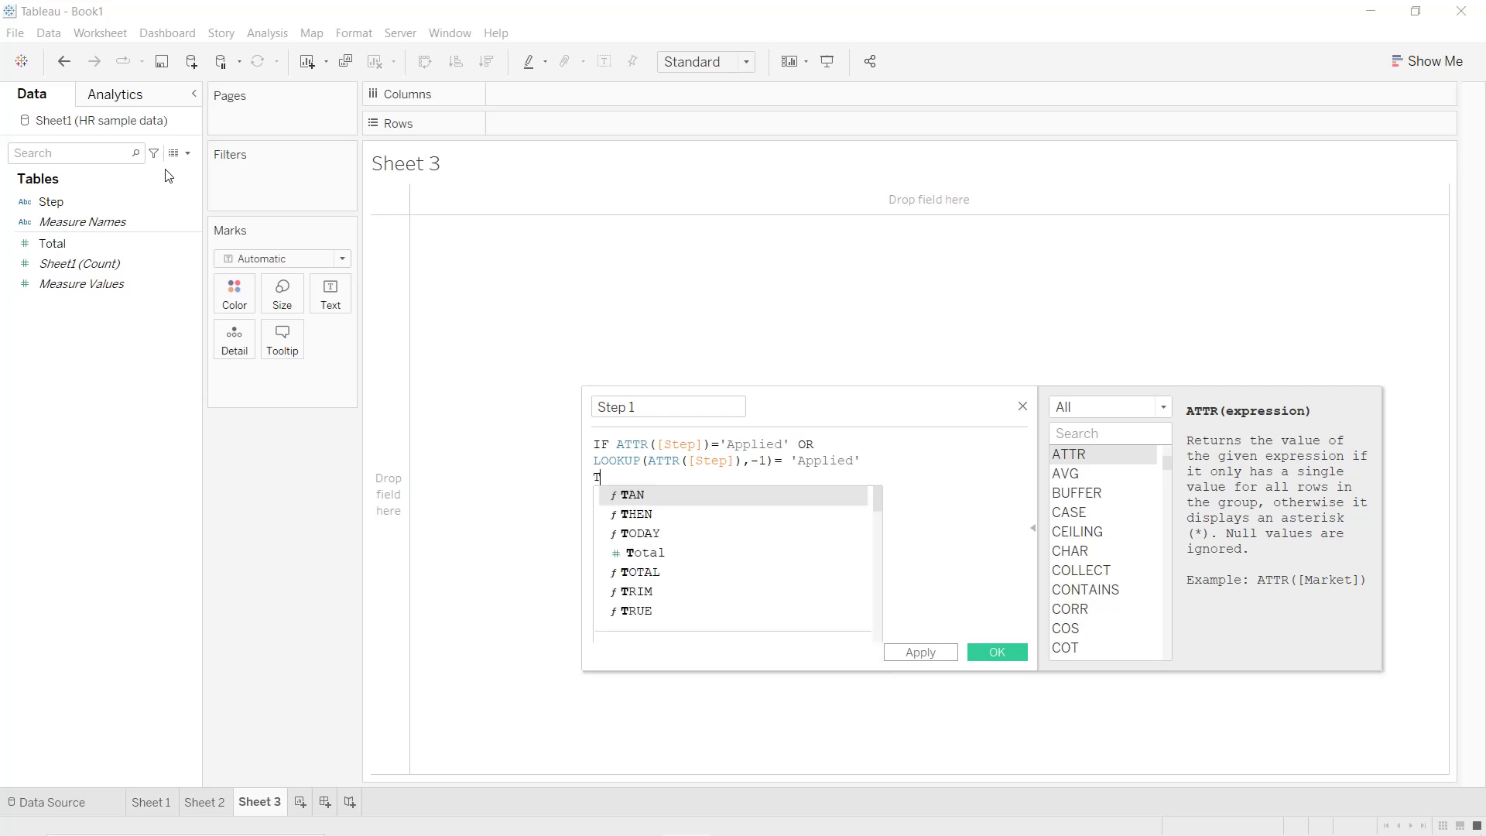
type("HEN sum")
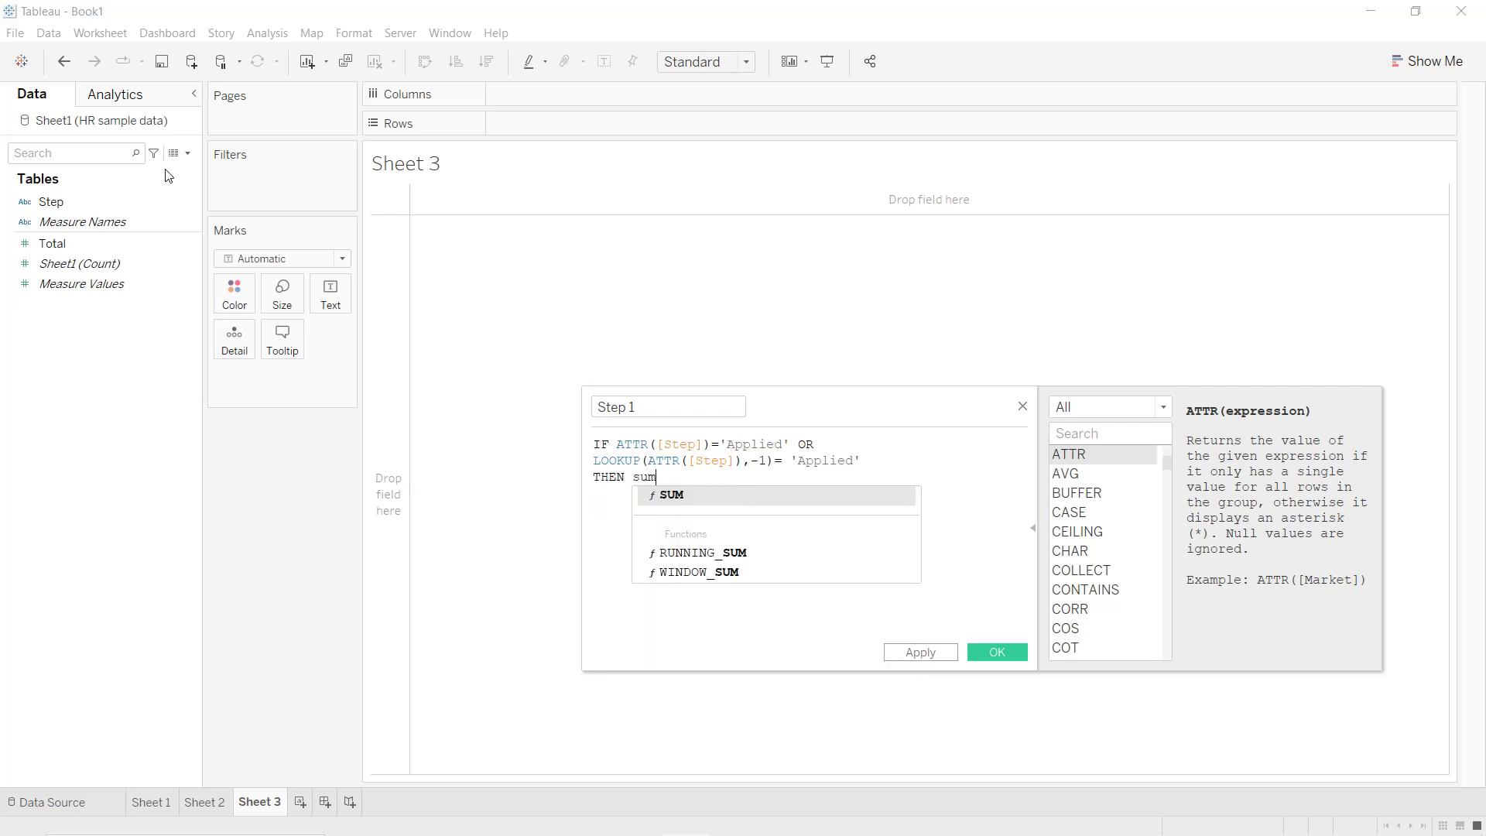
key("Return")
type("to")
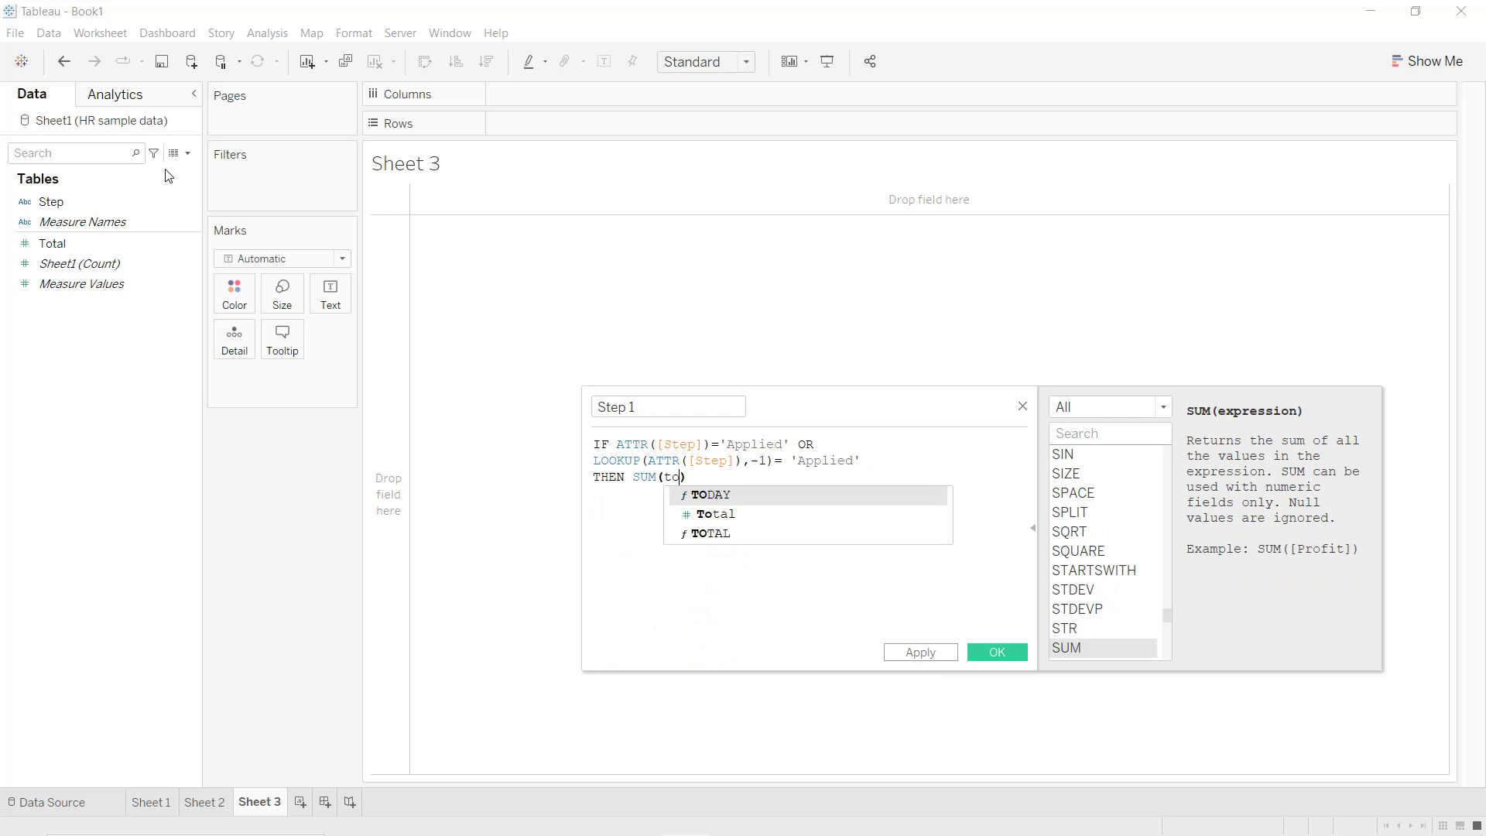
type("ta")
key("Return")
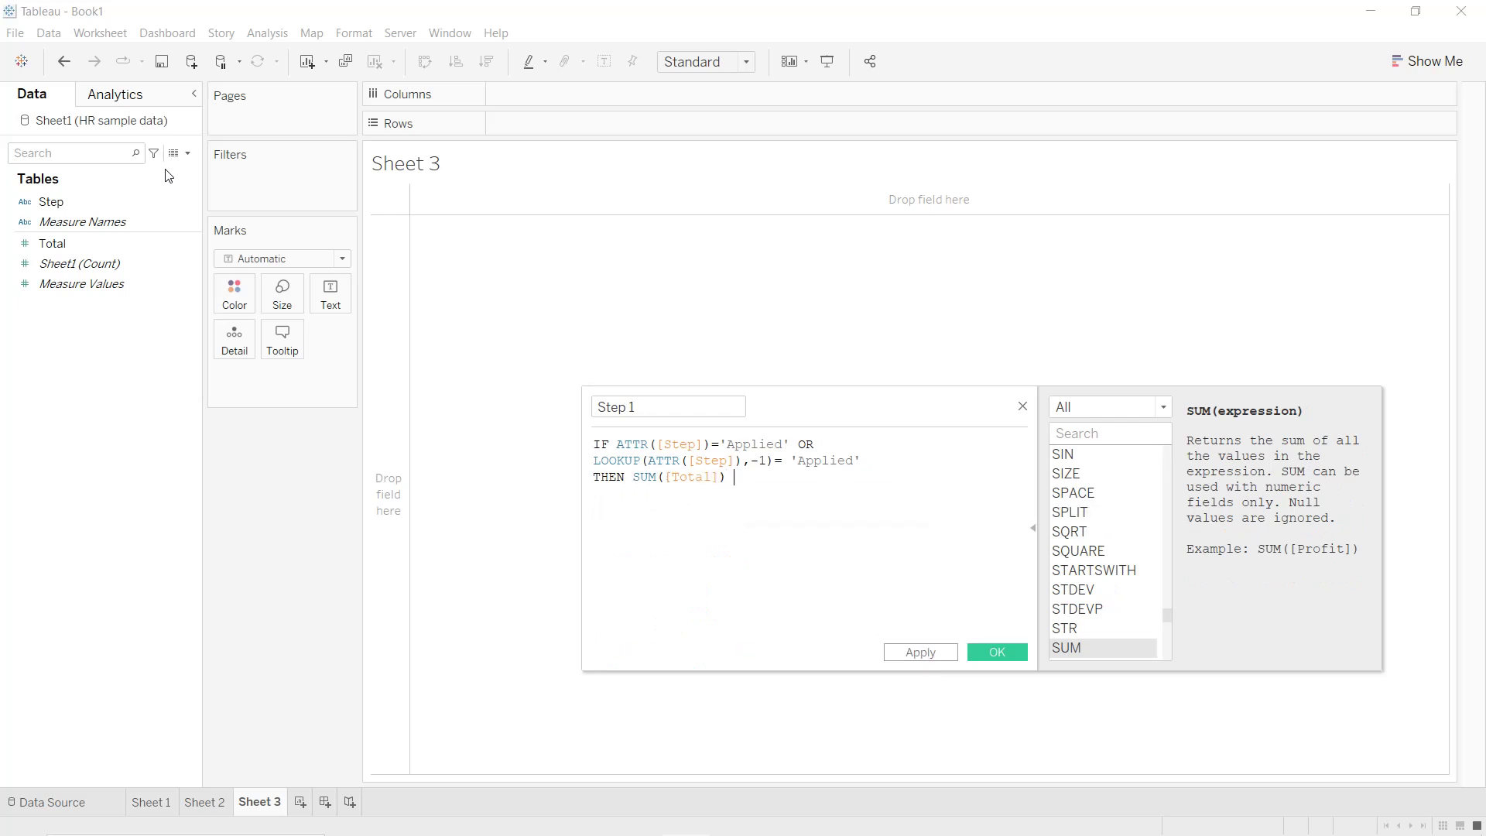
type("END")
key("Return")
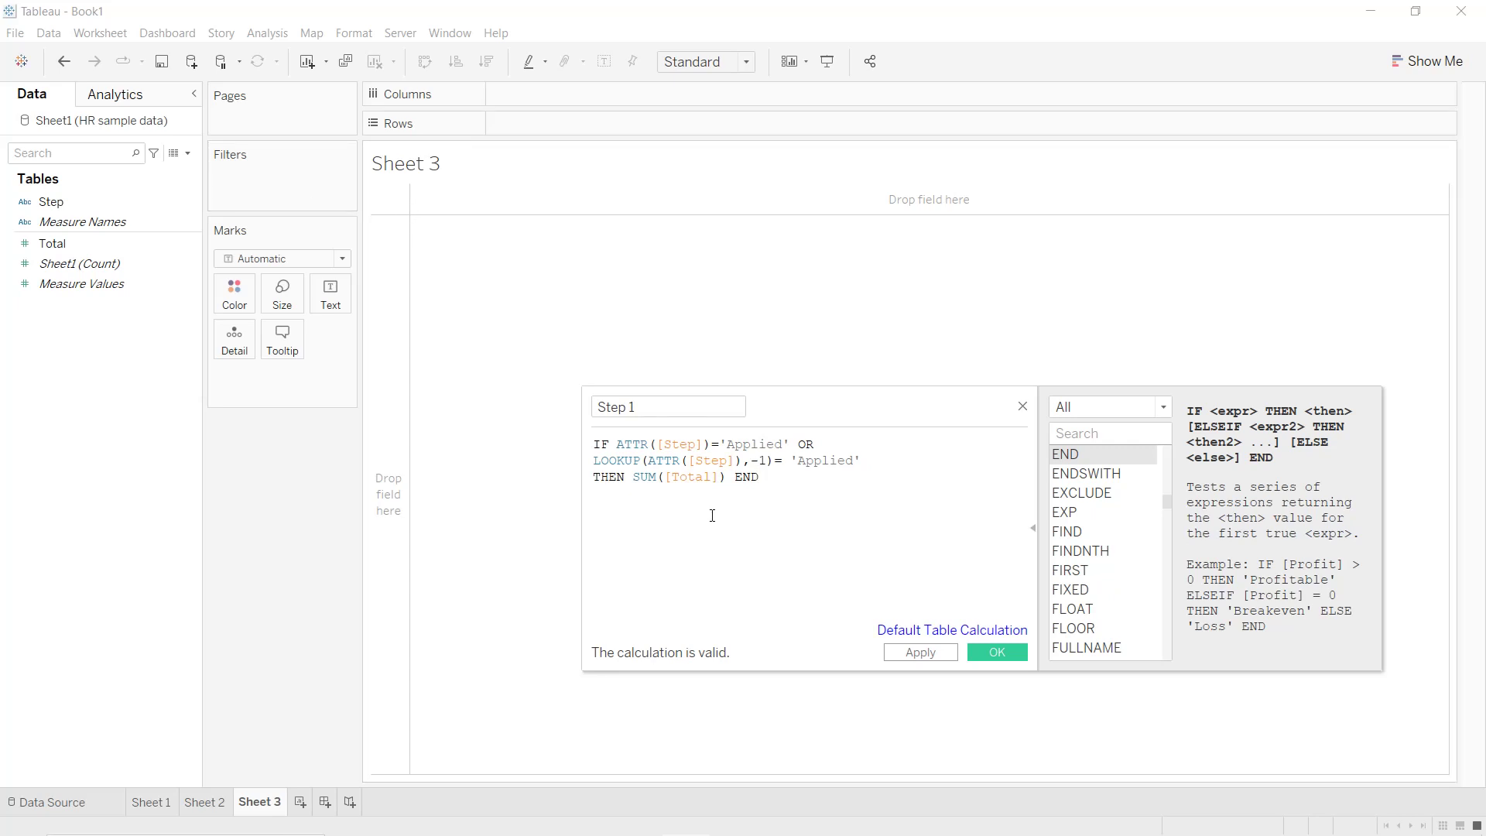
left_click(921, 651)
- Save the Step 1 field and duplicate it five times in the Data pane
left_click(997, 652)
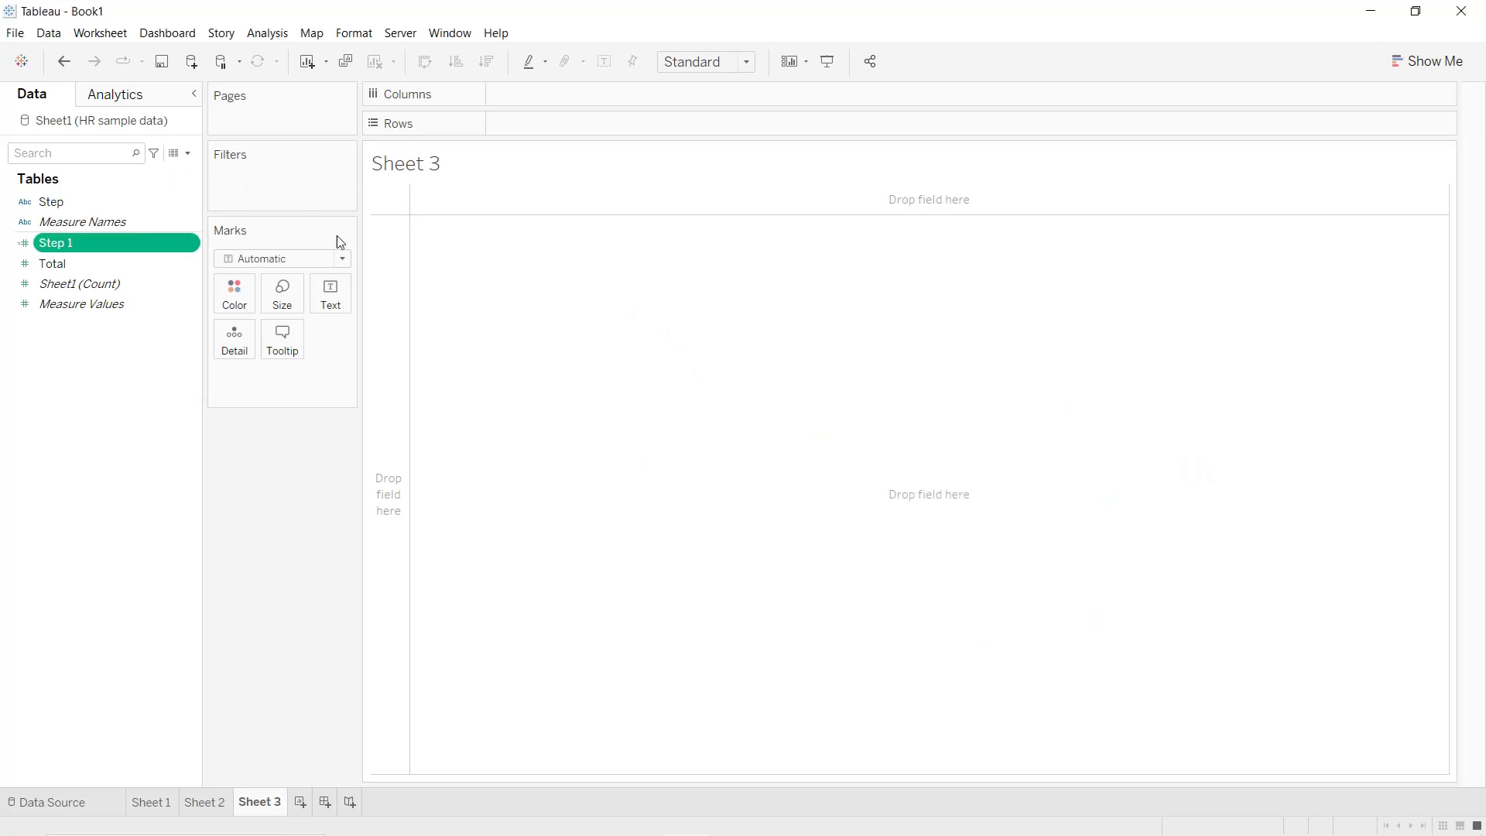
right_click(192, 250)
left_click(232, 345)
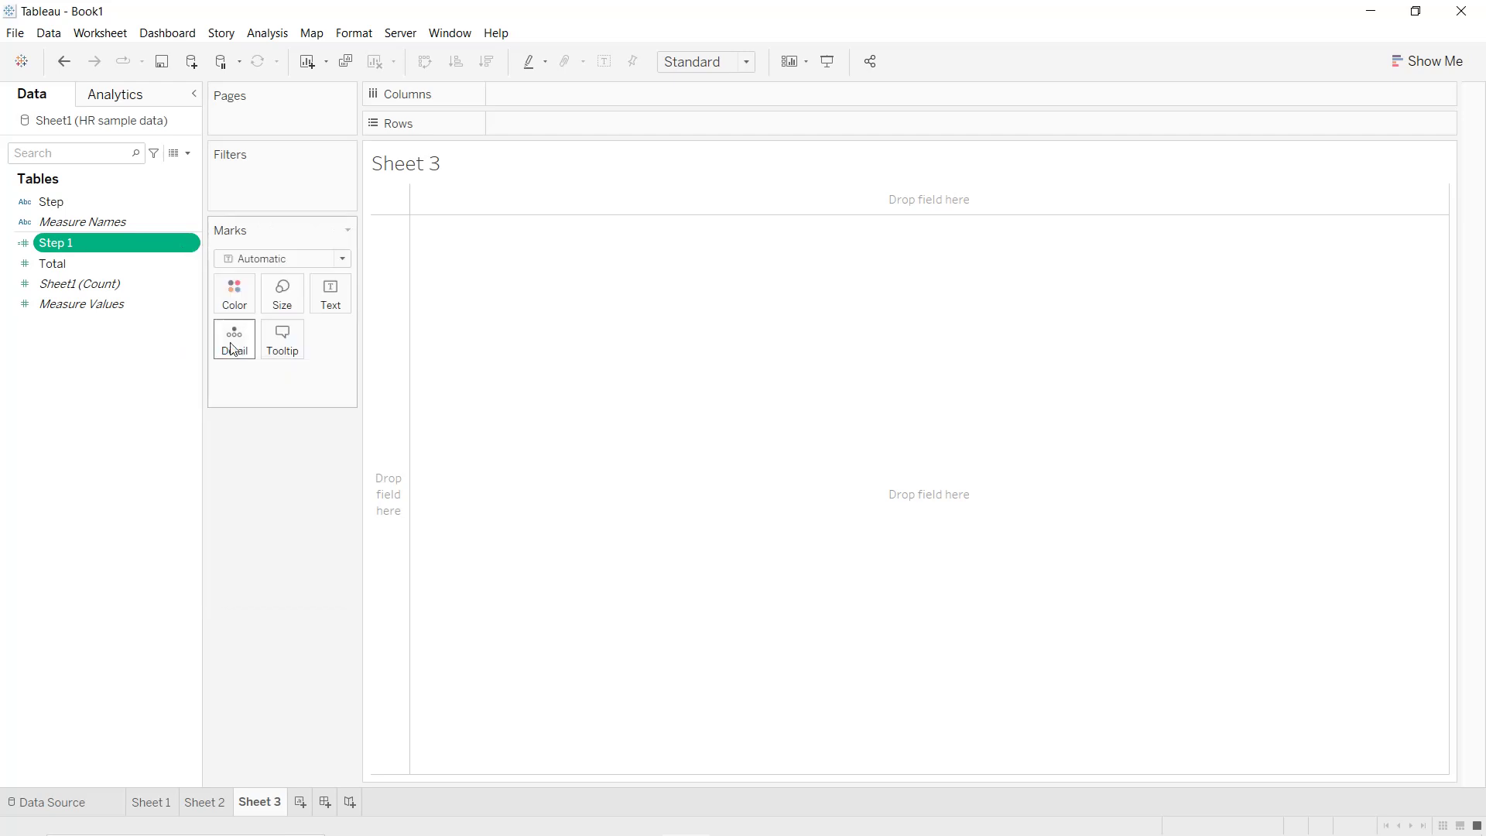
right_click(194, 249)
left_click(226, 339)
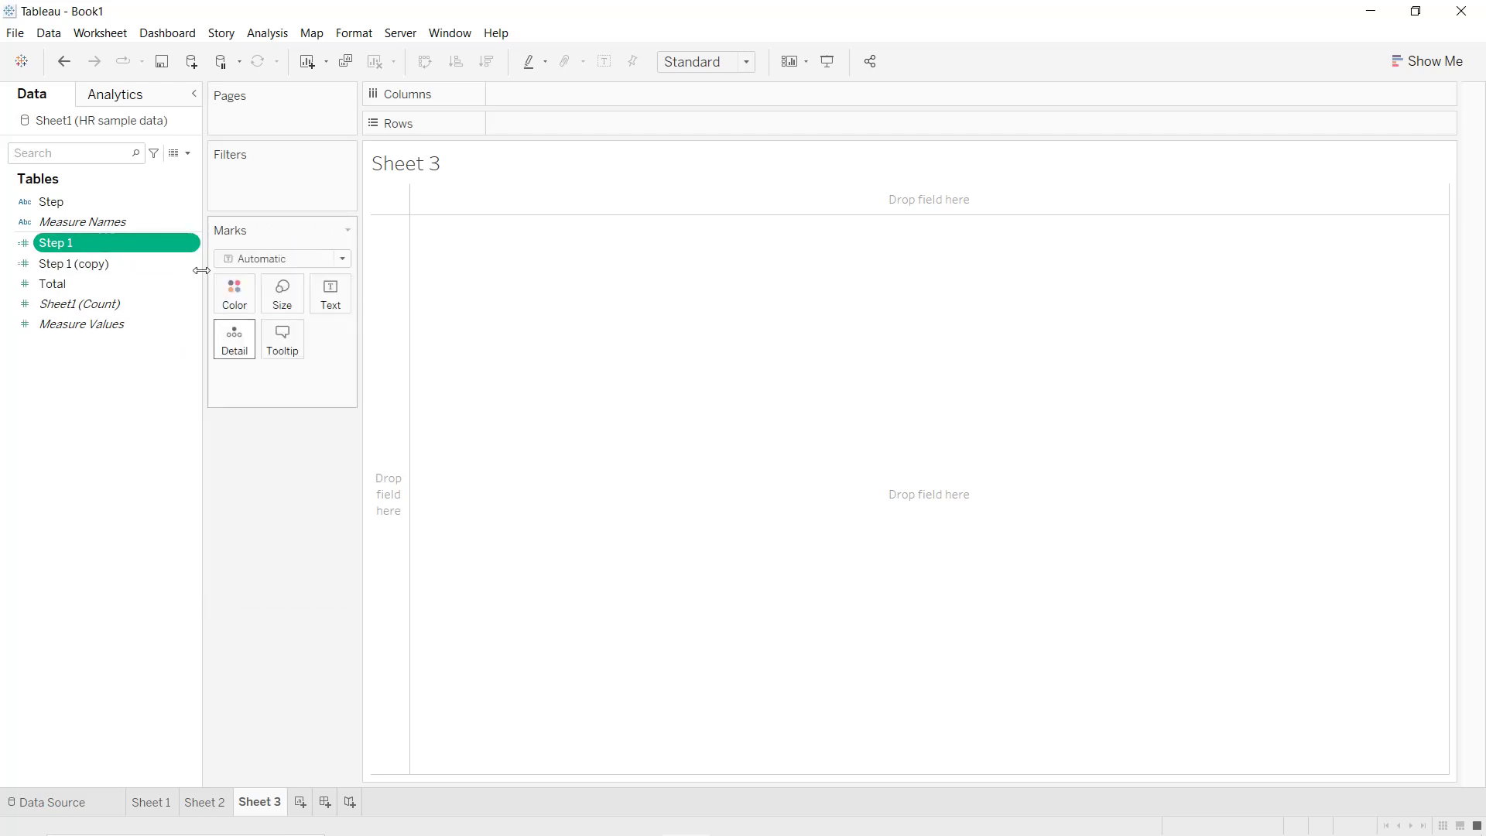
right_click(195, 246)
left_click(224, 339)
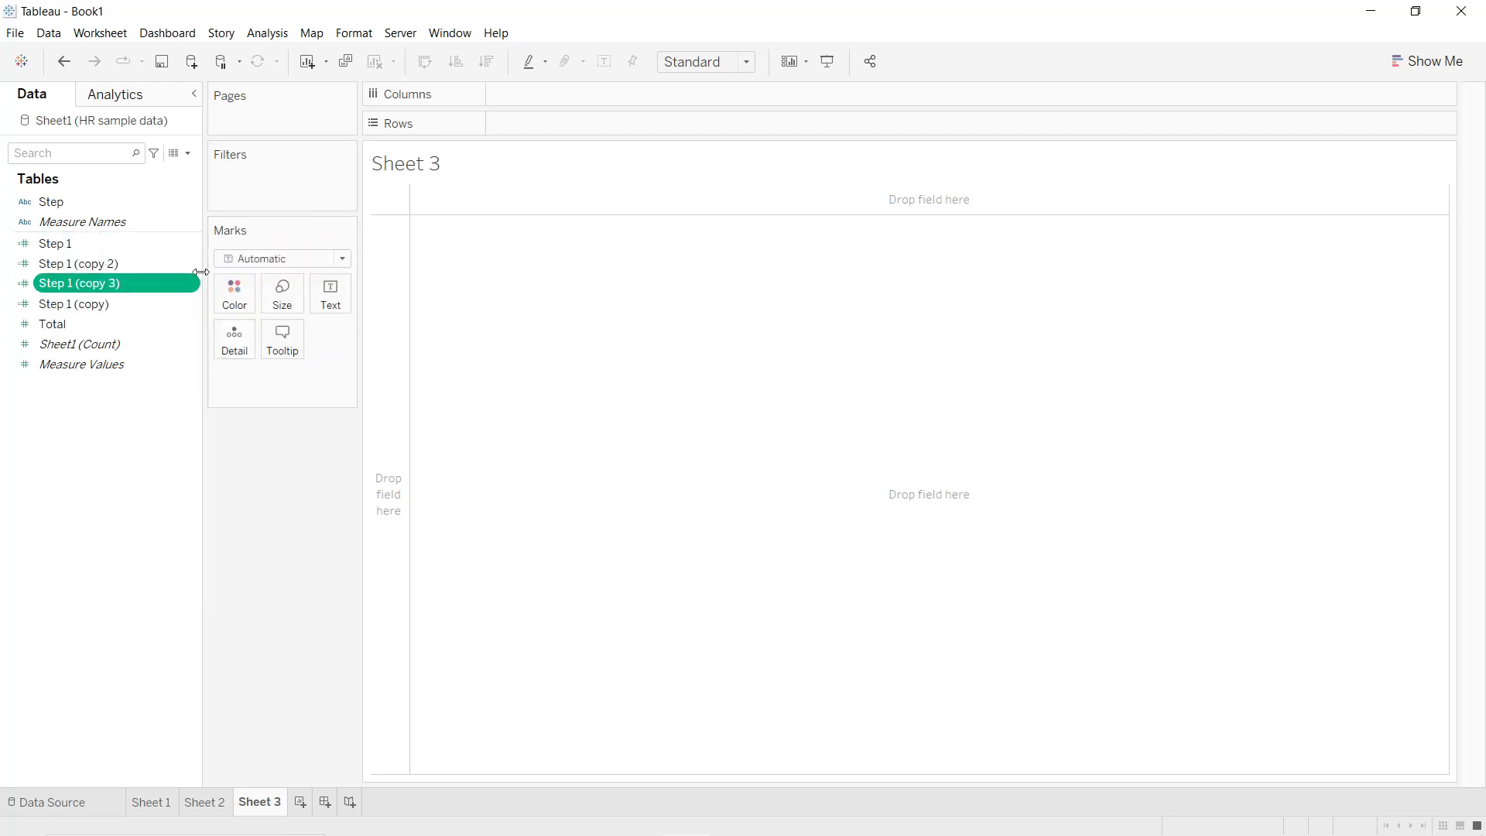
right_click(197, 248)
left_click(229, 345)
right_click(197, 247)
left_click(227, 347)
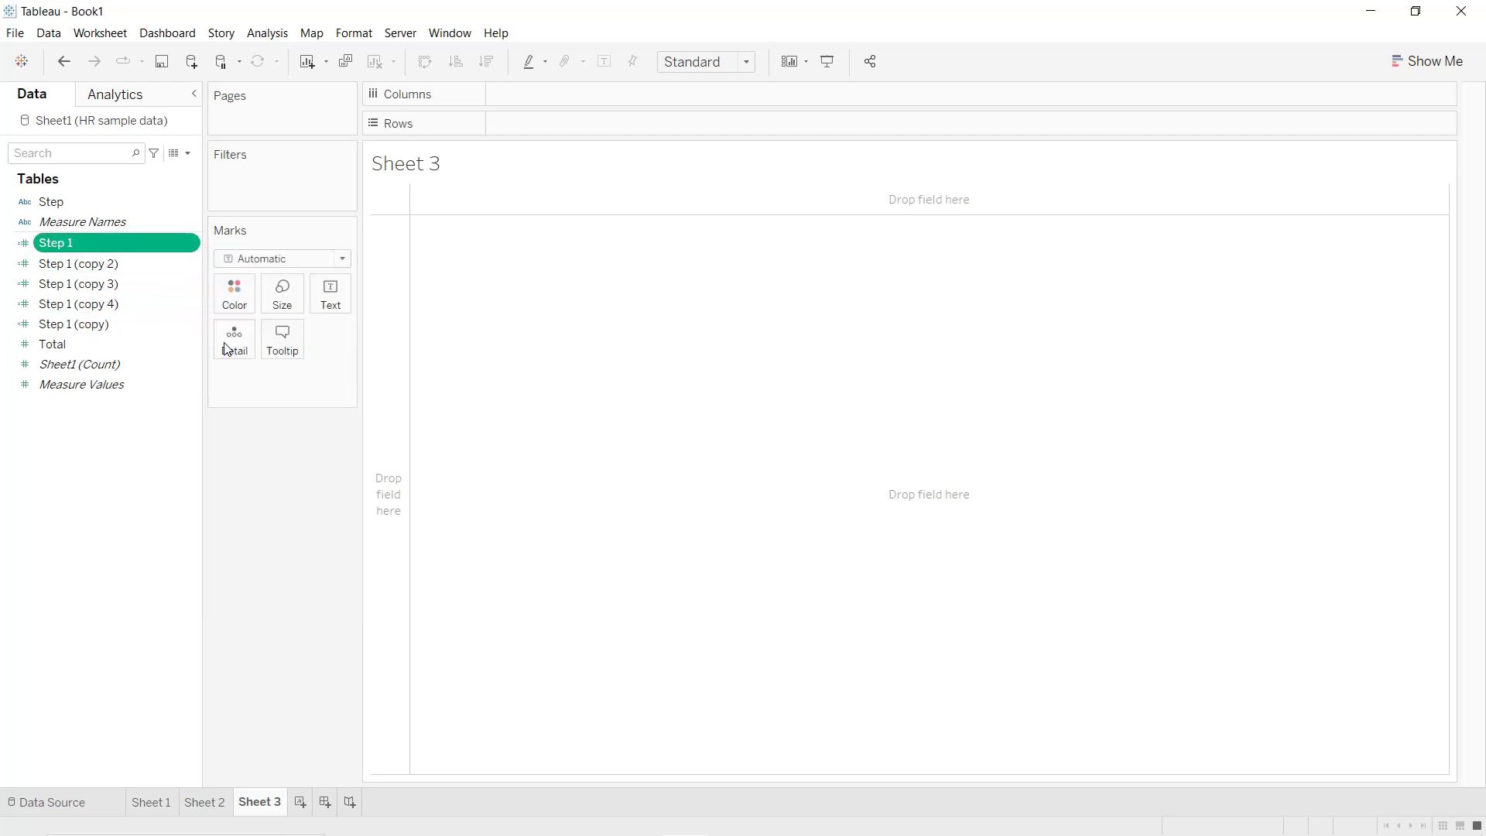
left_click(198, 271)
right_click(196, 271)
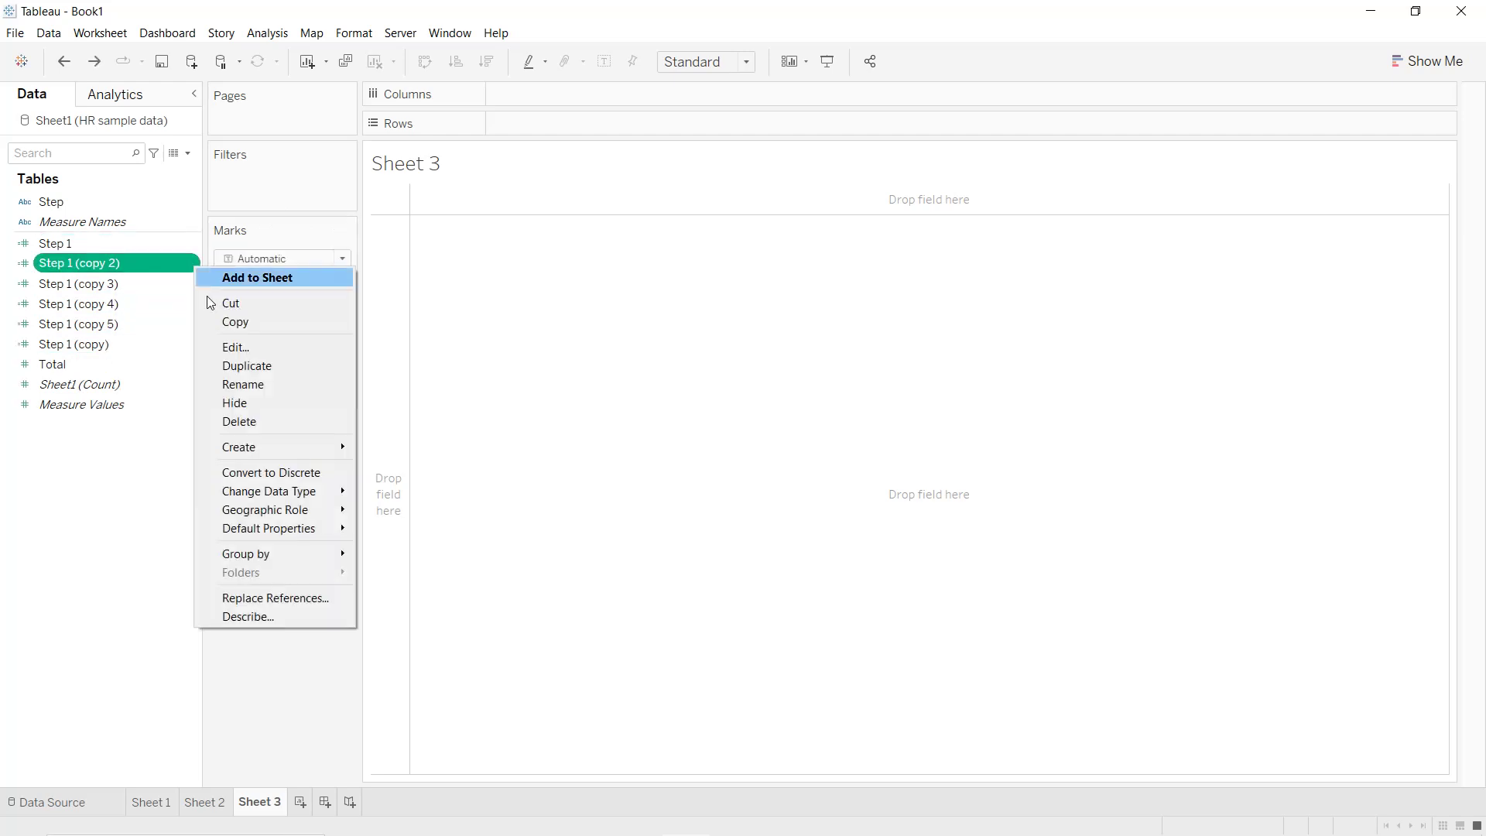
- Rename Step 1 (copy 2) to Step 2 and replace both 'Applied' checks with 'Resumes selected'
left_click(237, 345)
key("BackSpace")
key("BackSpace")
key("BackSpace")
key("BackSpace")
key("BackSpace")
key("BackSpace")
key("BackSpace")
key("BackSpace")
key("BackSpace")
key("BackSpace")
type("2")
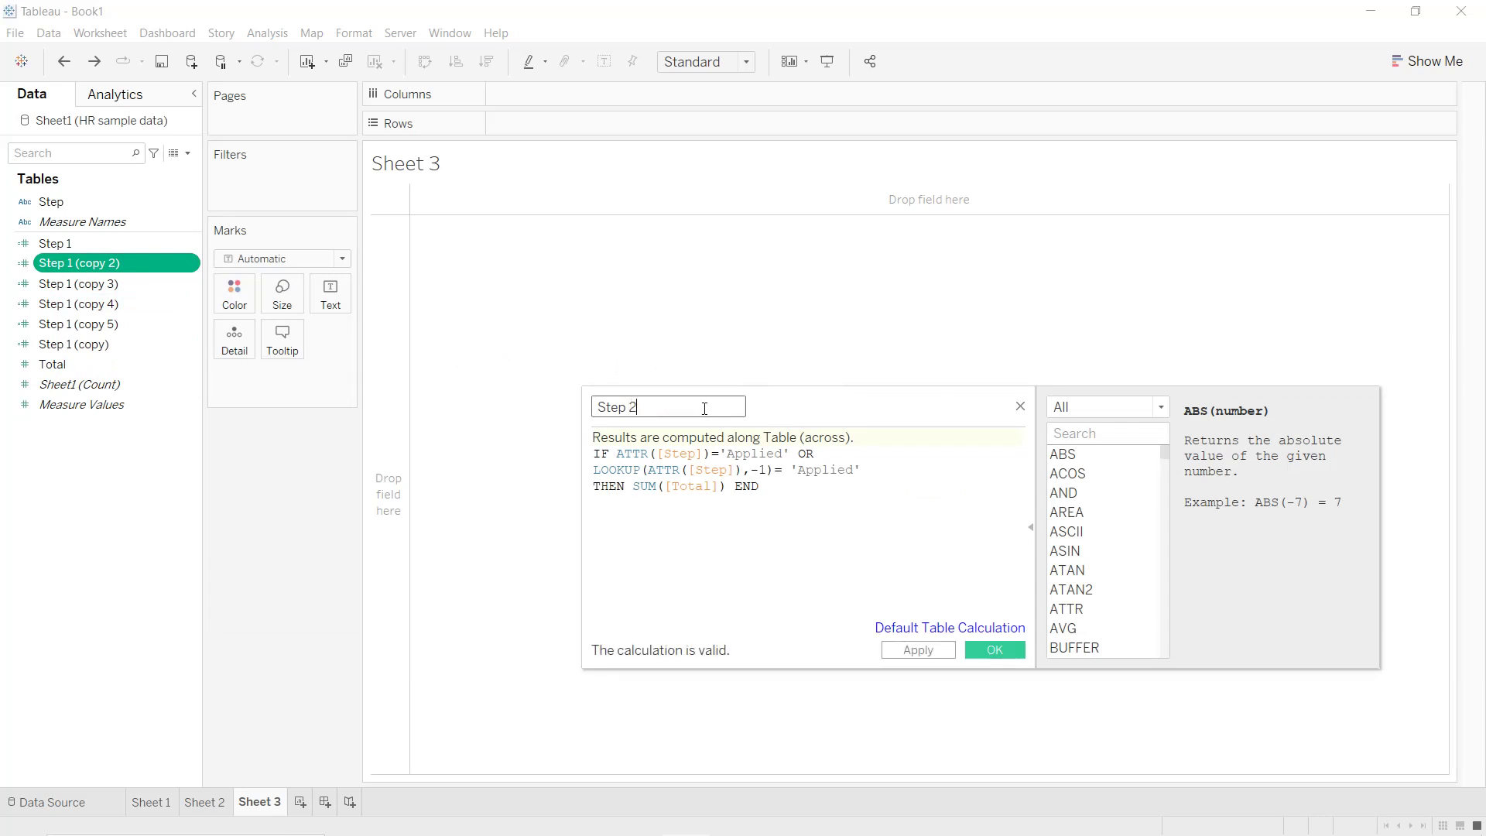
double_click(776, 456)
type("Resumes selected")
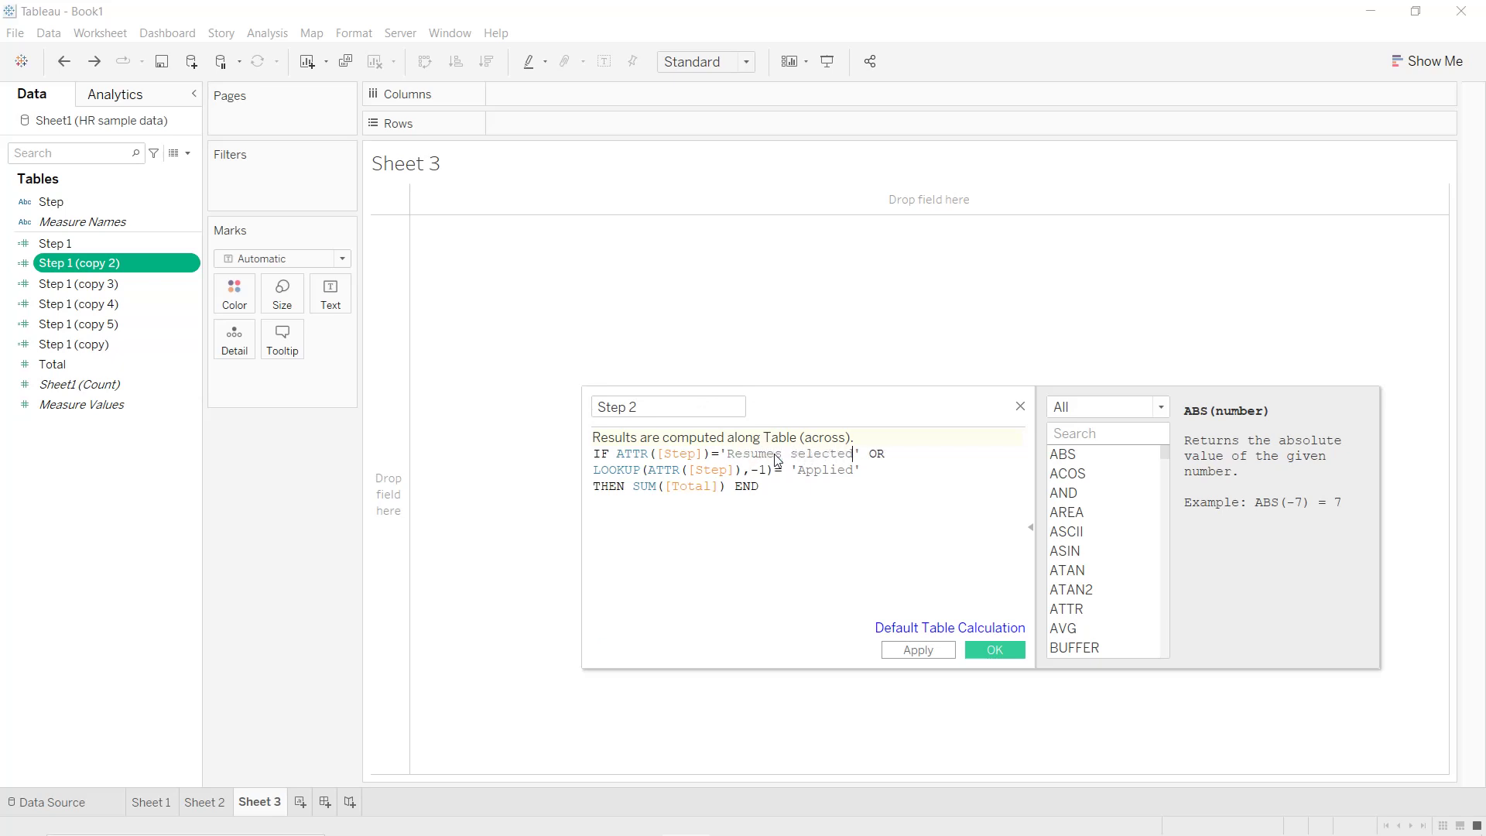
double_click(832, 471)
type("Resumes selected")
left_click(938, 651)
left_click(996, 650)
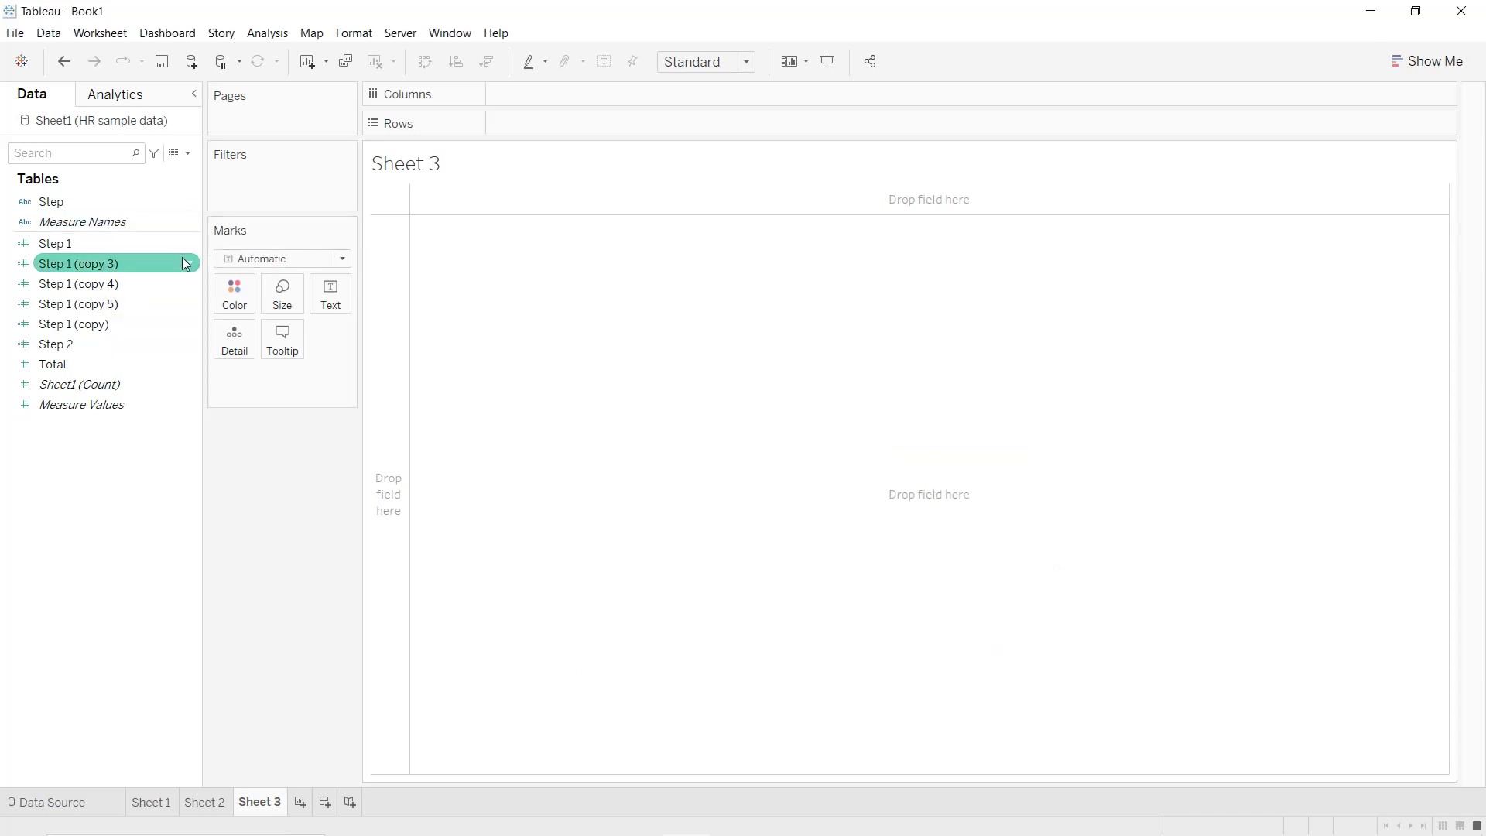
- Rename the Step 1 (copy 3) calculation to Step 3
right_click(190, 264)
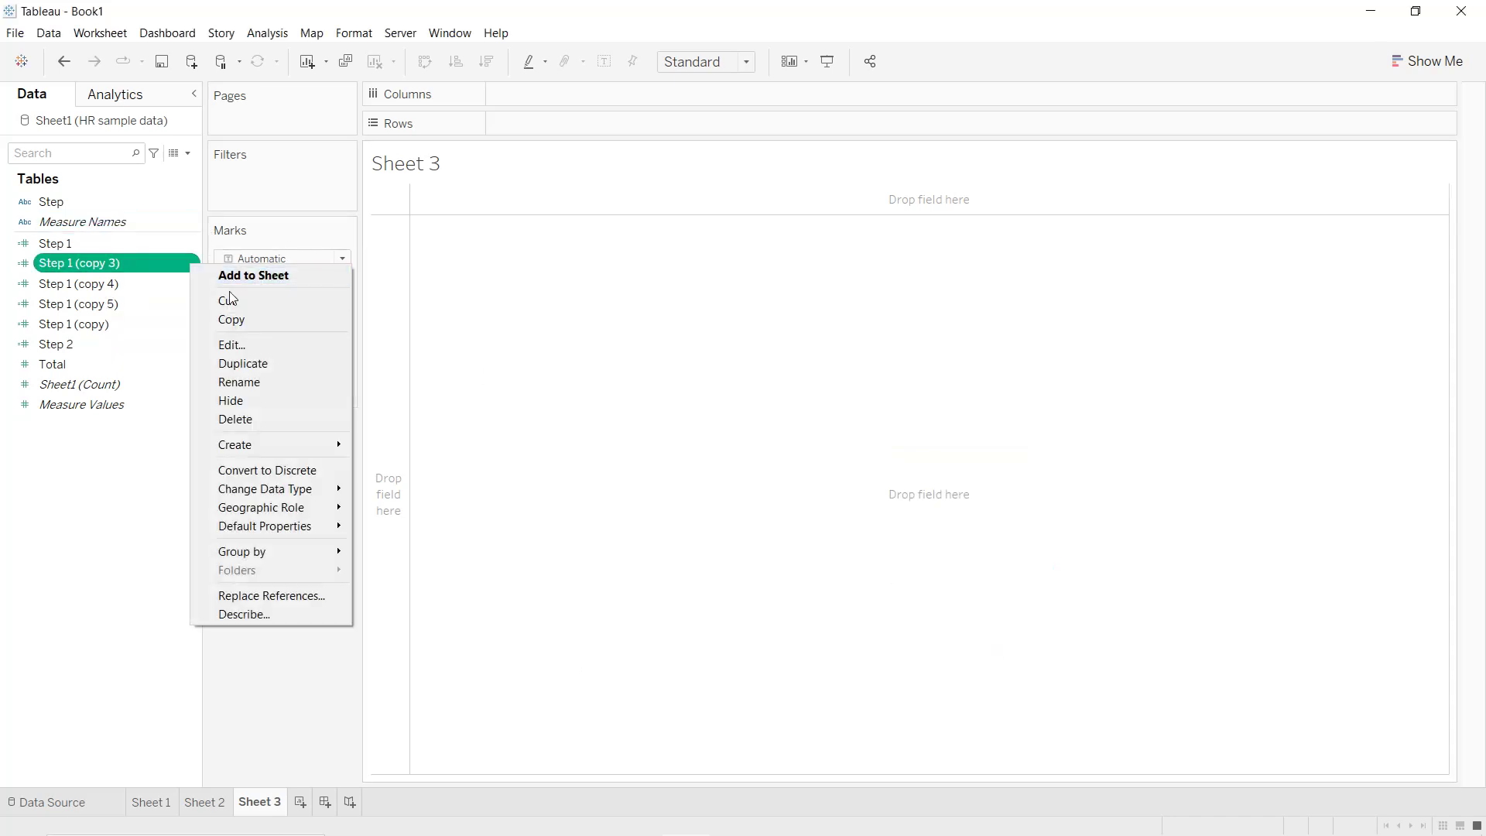
left_click(232, 344)
left_click(712, 405)
key("BackSpace")
key("BackSpace")
key("BackSpace")
key("BackSpace")
key("BackSpace")
key("BackSpace")
key("BackSpace")
key("BackSpace")
key("BackSpace")
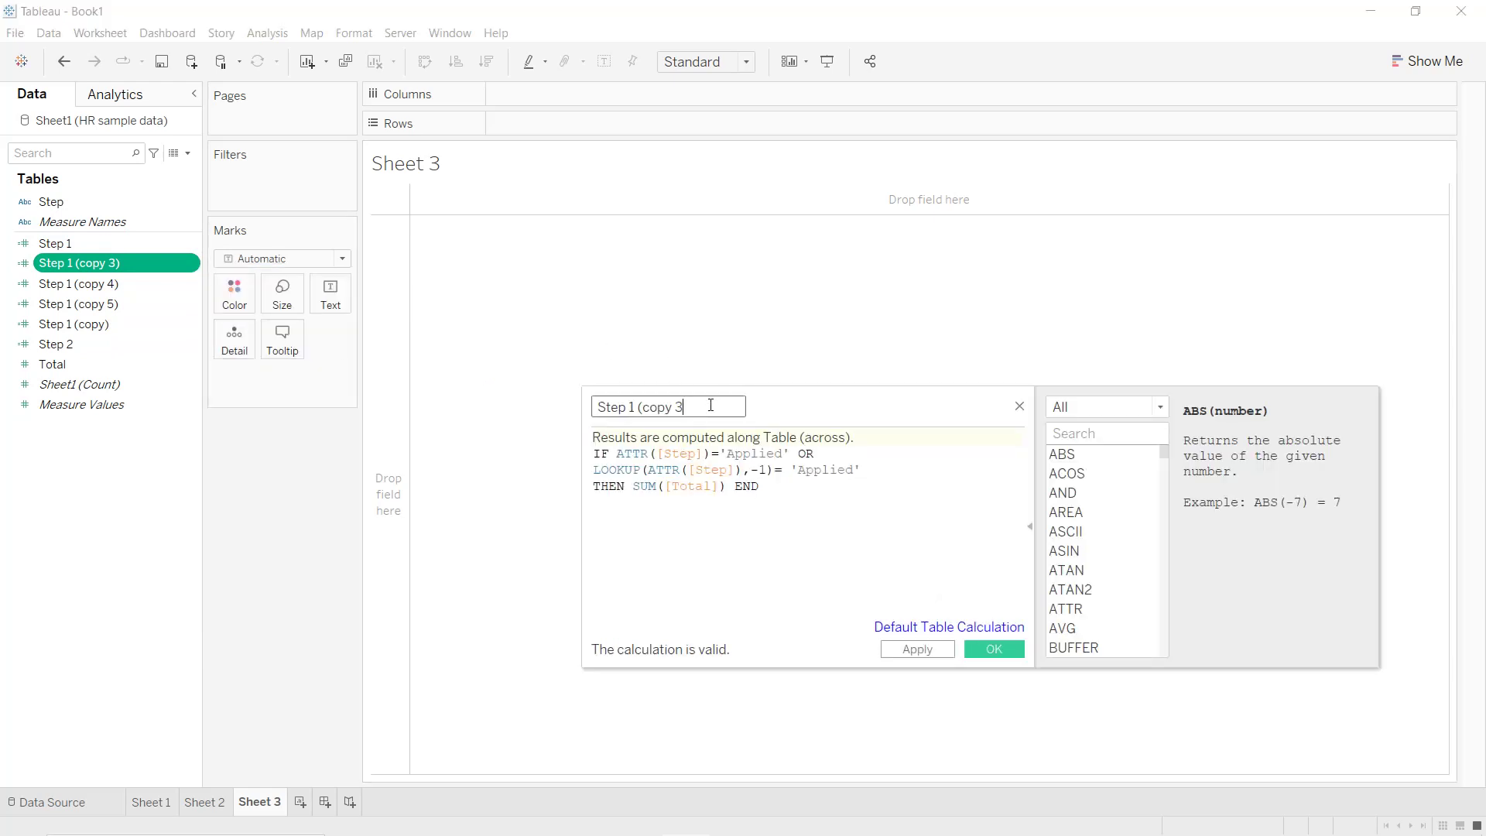
key("BackSpace")
type("3")
- Replace both 'Applied' conditions with 'HR first contact' and save the calculation
double_click(755, 449)
type("HR")
type(" first con")
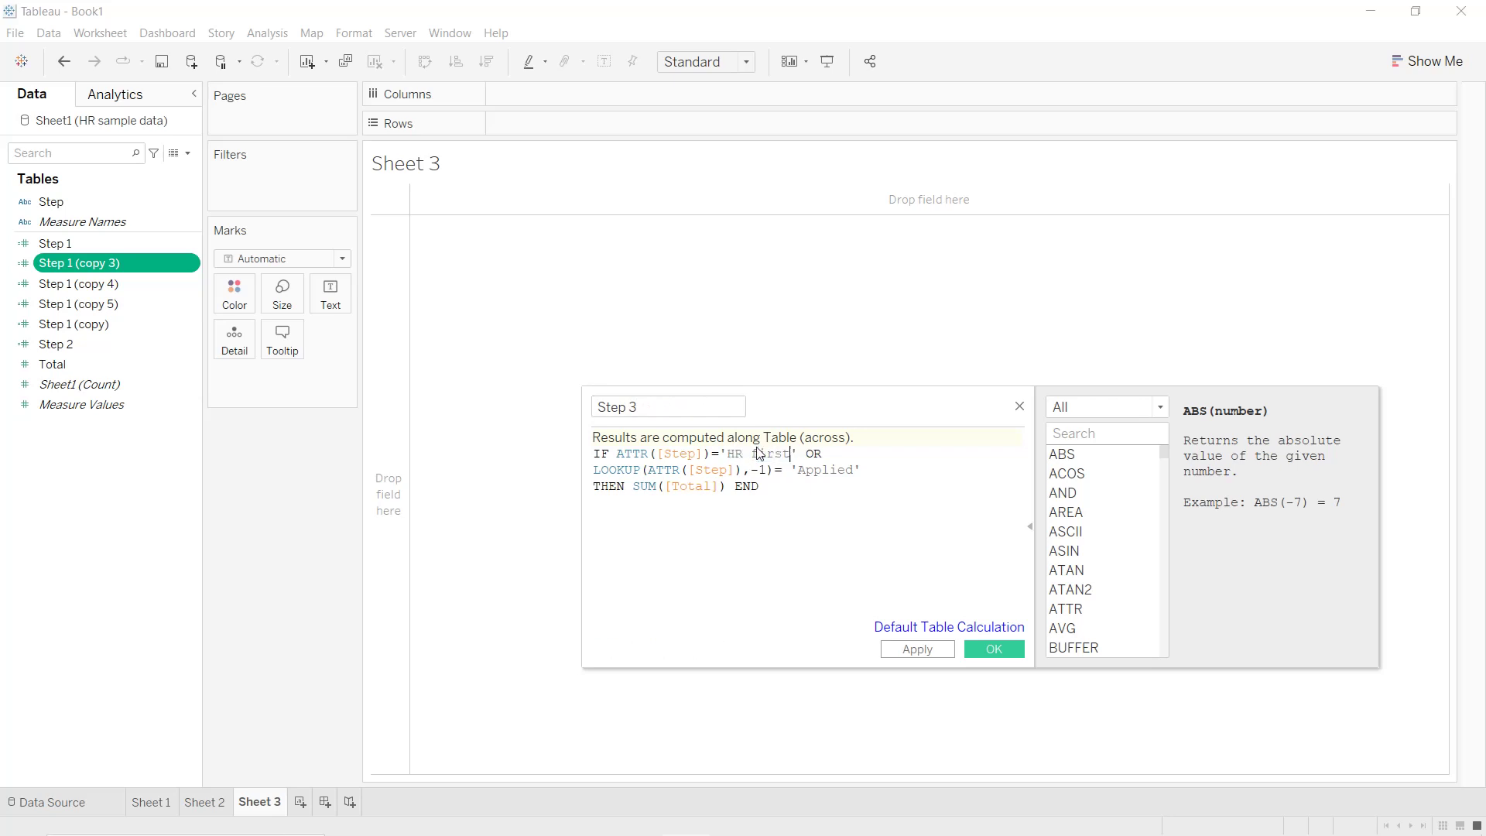
type("a")
key("Return")
key("BackSpace")
key("BackSpace")
type("tact")
double_click(840, 470)
type("HR first contac")
left_click(913, 649)
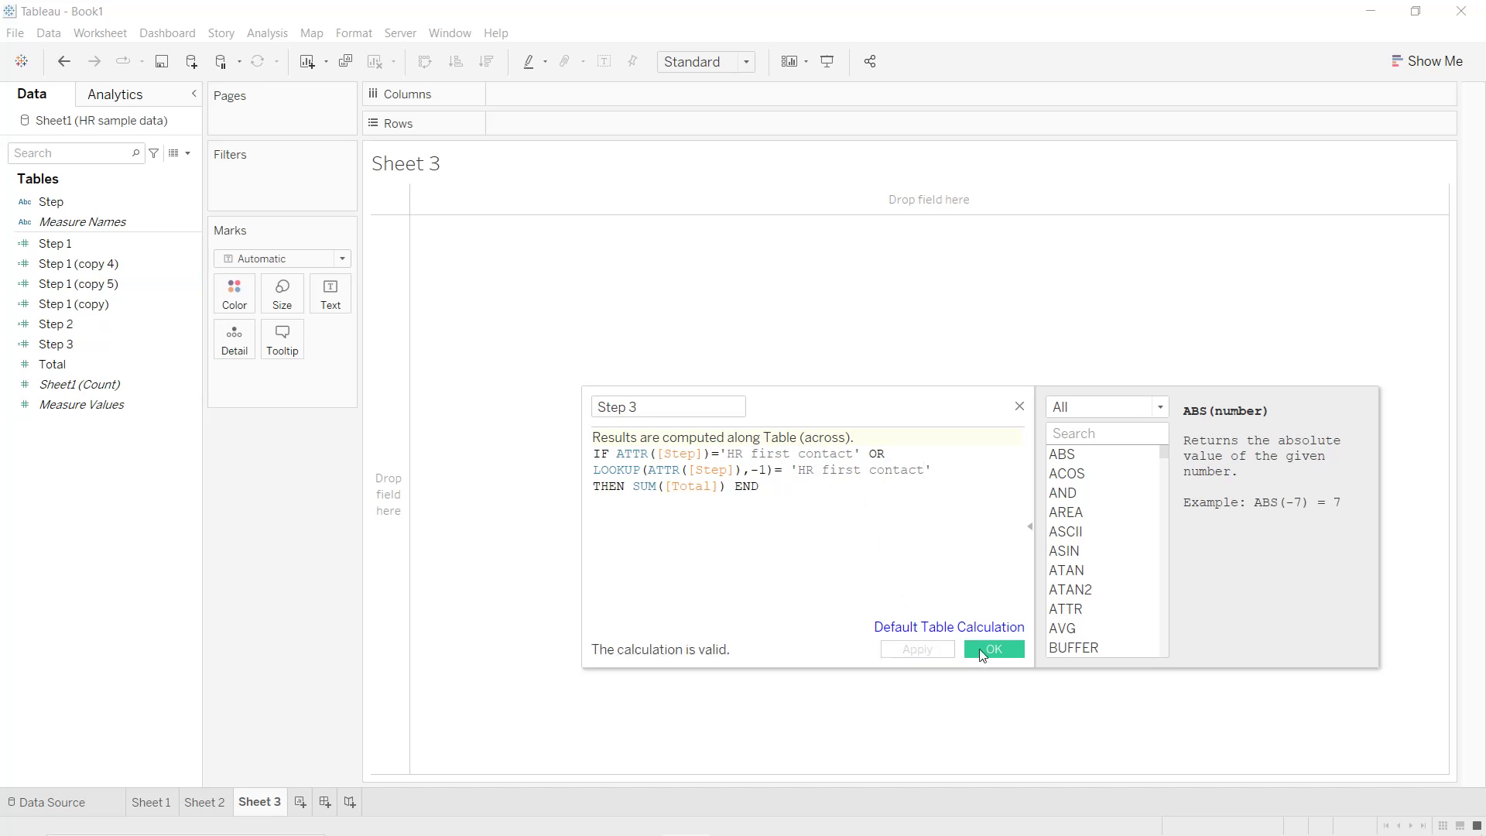
left_click(1000, 648)
left_click(147, 264)
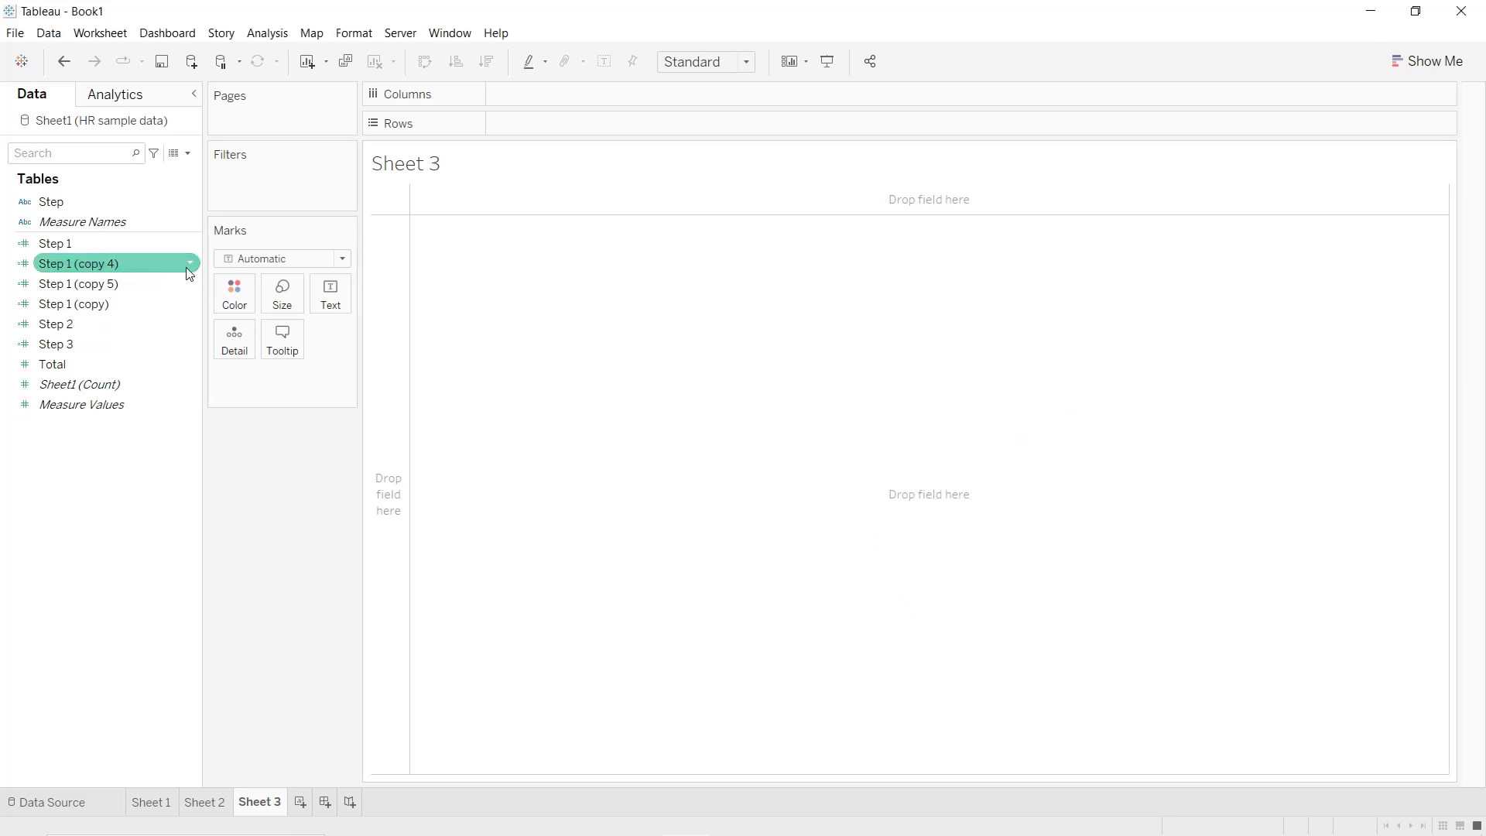
- Rename Step 1 (copy 4) to Step 4, replacing both 'Applied' conditions with 'Test'
left_click(190, 263)
left_click(232, 348)
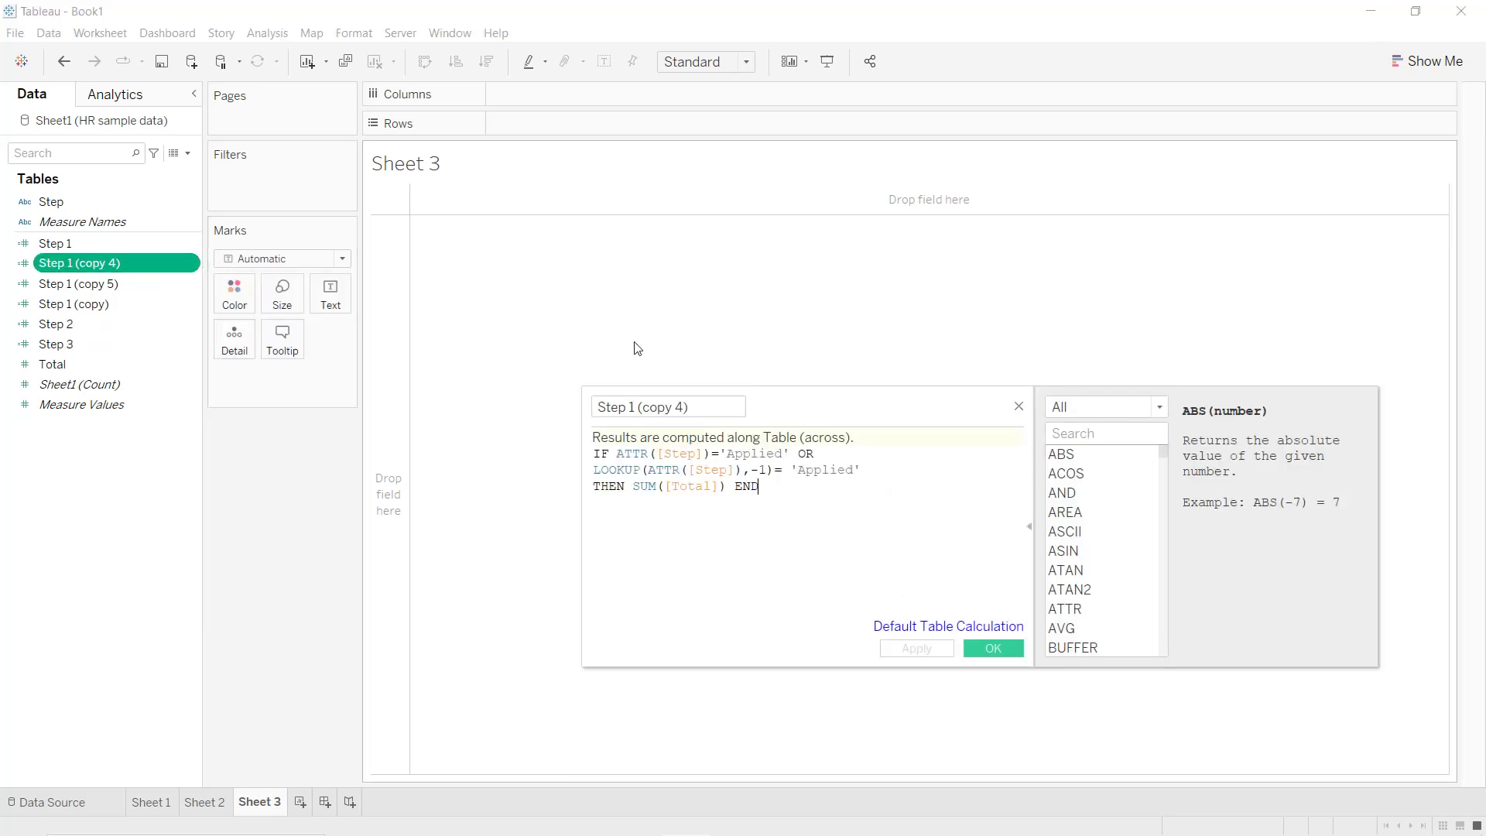
left_click(708, 407)
key("BackSpace")
key("BackSpace")
key("BackSpace")
key("BackSpace")
key("BackSpace")
key("BackSpace")
key("BackSpace")
key("BackSpace")
key("BackSpace")
key("BackSpace")
type("4")
double_click(748, 454)
type("Test")
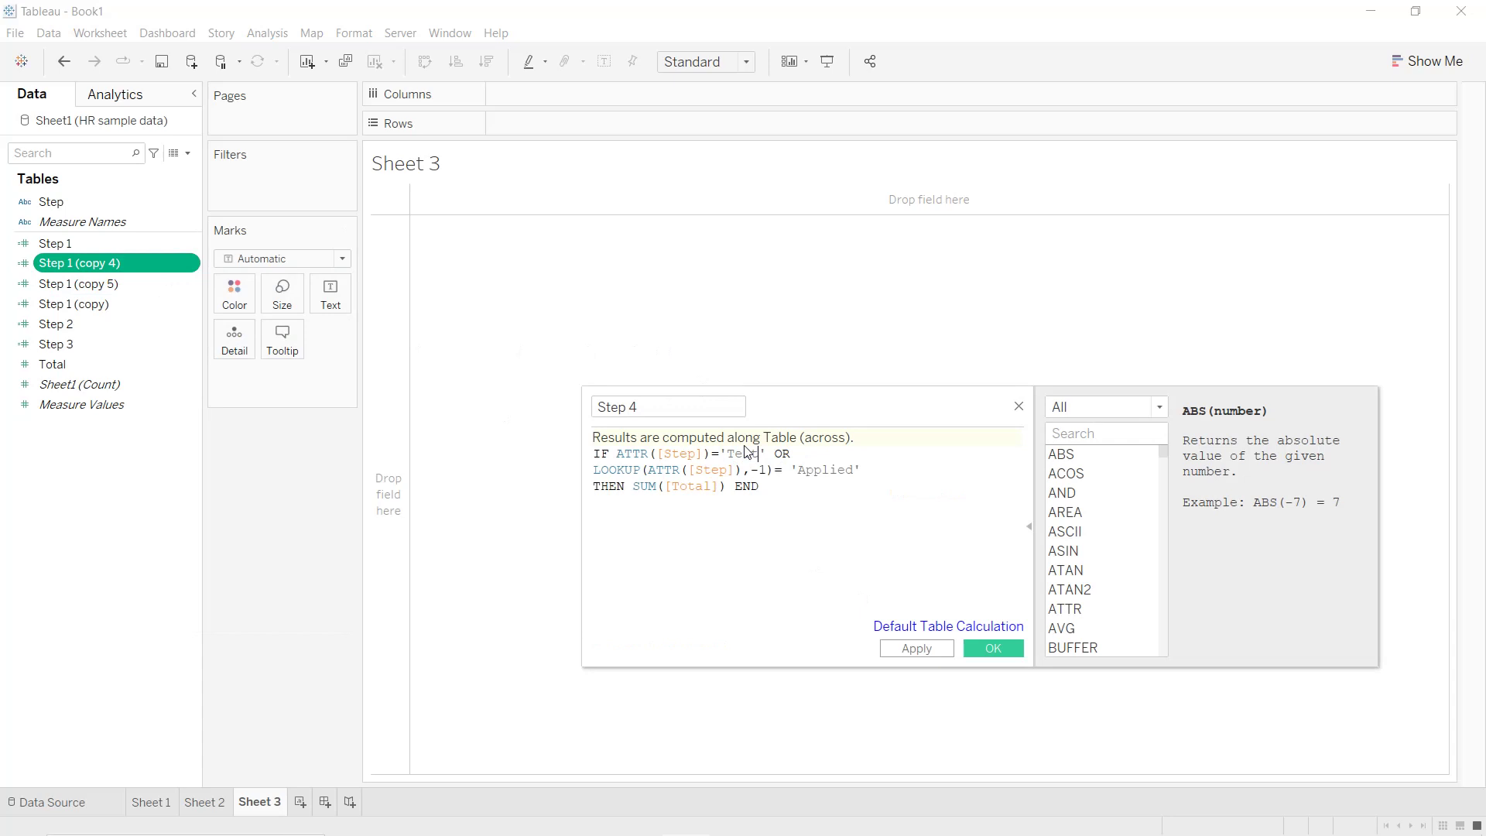
double_click(830, 469)
type("Test")
left_click(904, 648)
left_click(993, 649)
- Rename Step 1 (copy 5) to Step 5, replacing both 'Applied' conditions with 'Interview'
right_click(192, 263)
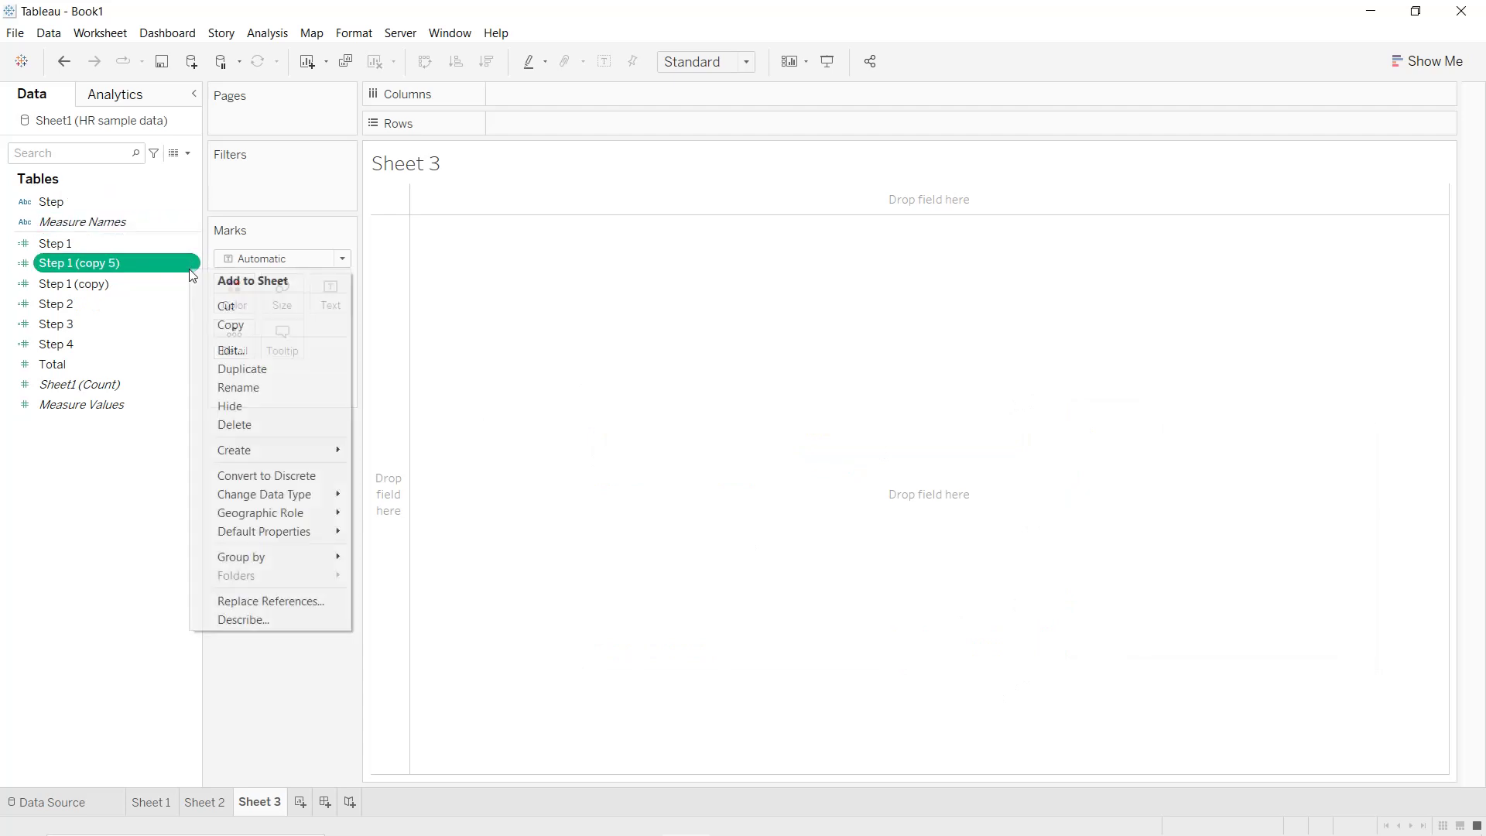
left_click(233, 342)
left_click(705, 405)
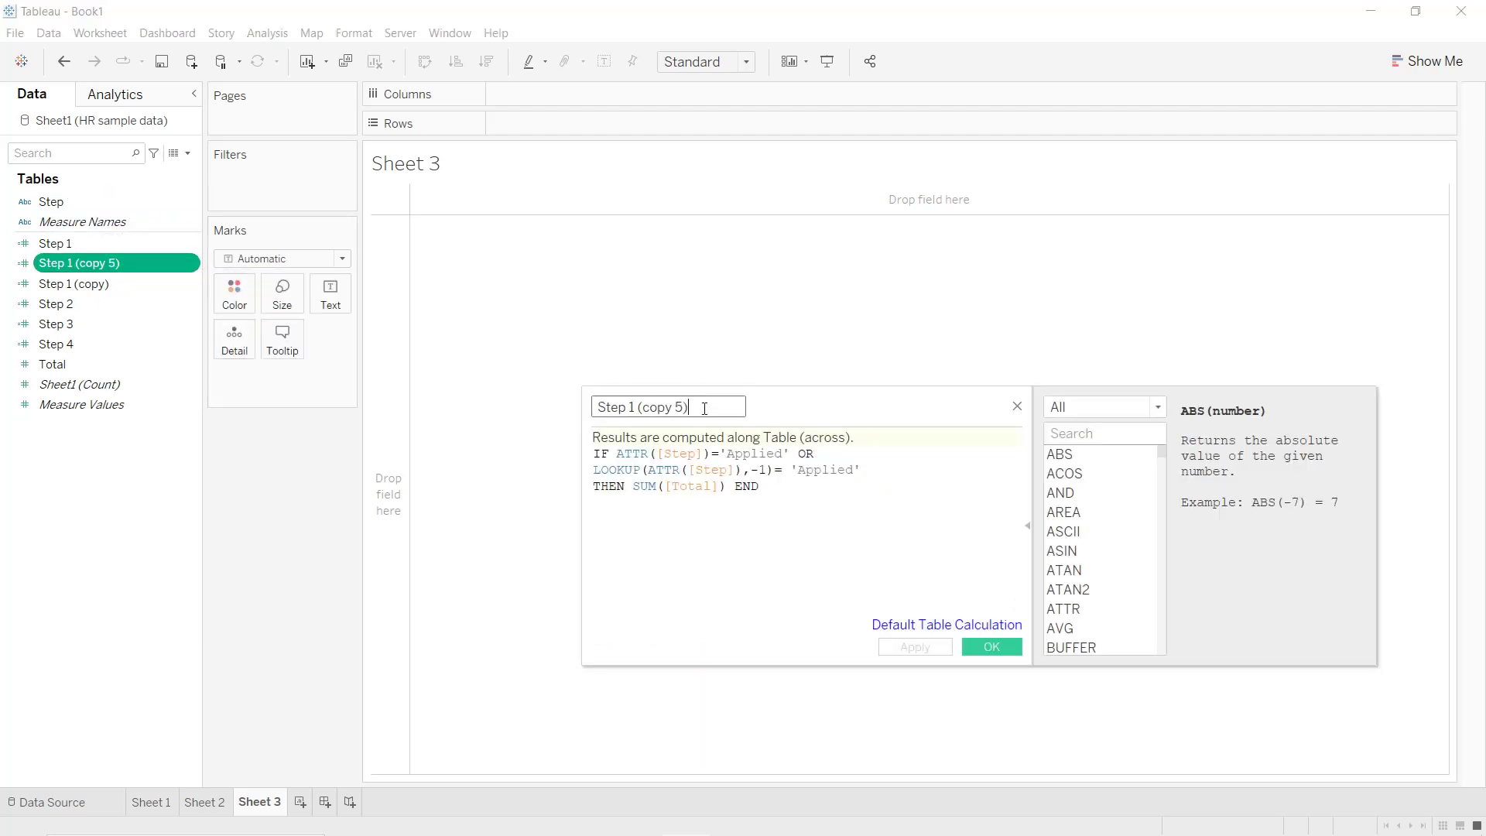
key("BackSpace")
key("BackSpace")
key("BackSpace")
key("BackSpace")
key("BackSpace")
key("BackSpace")
key("BackSpace")
key("BackSpace")
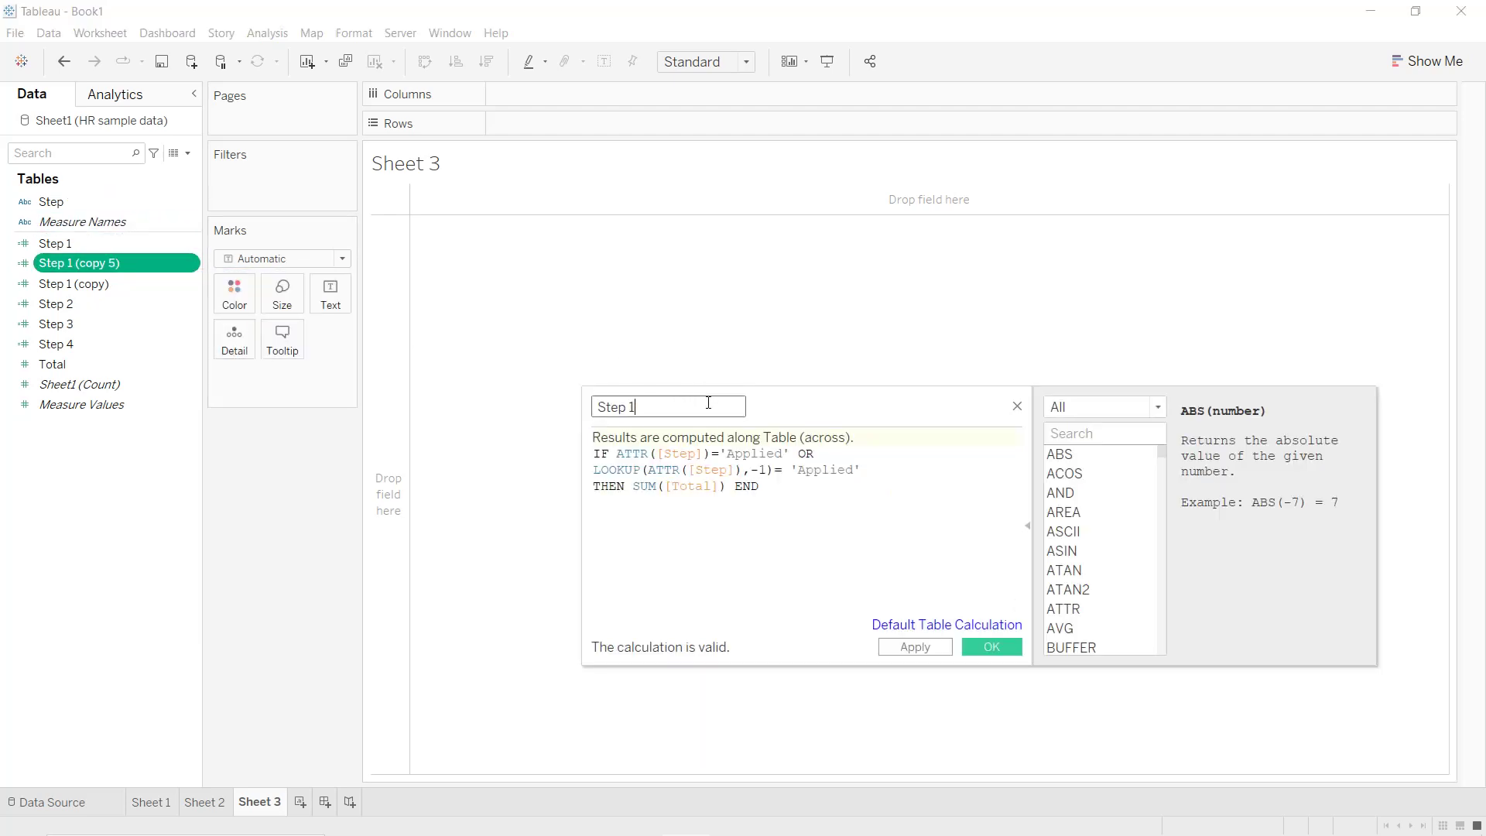
double_click(752, 453)
type("Intervie")
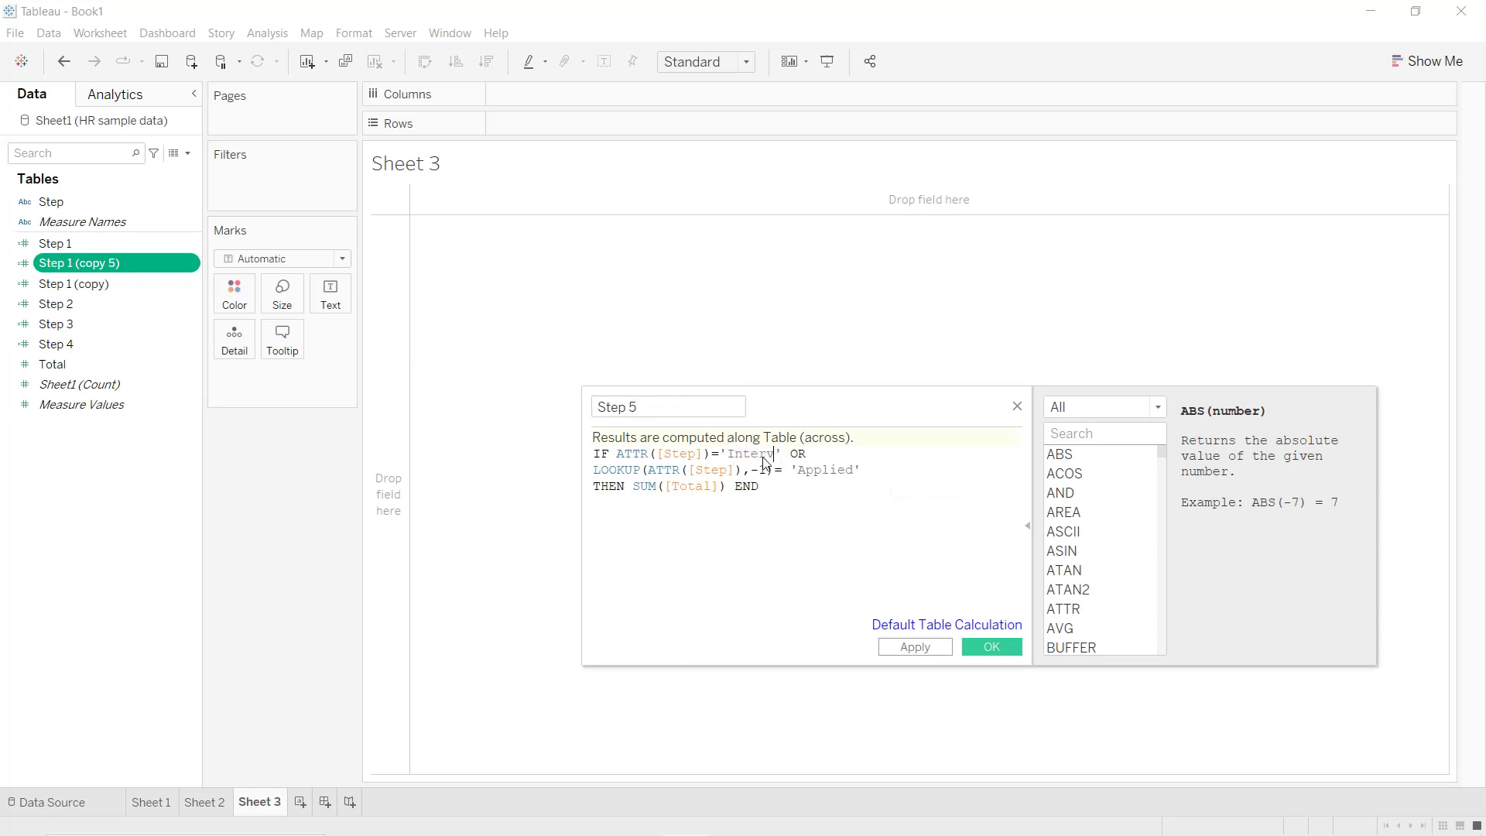
type("w")
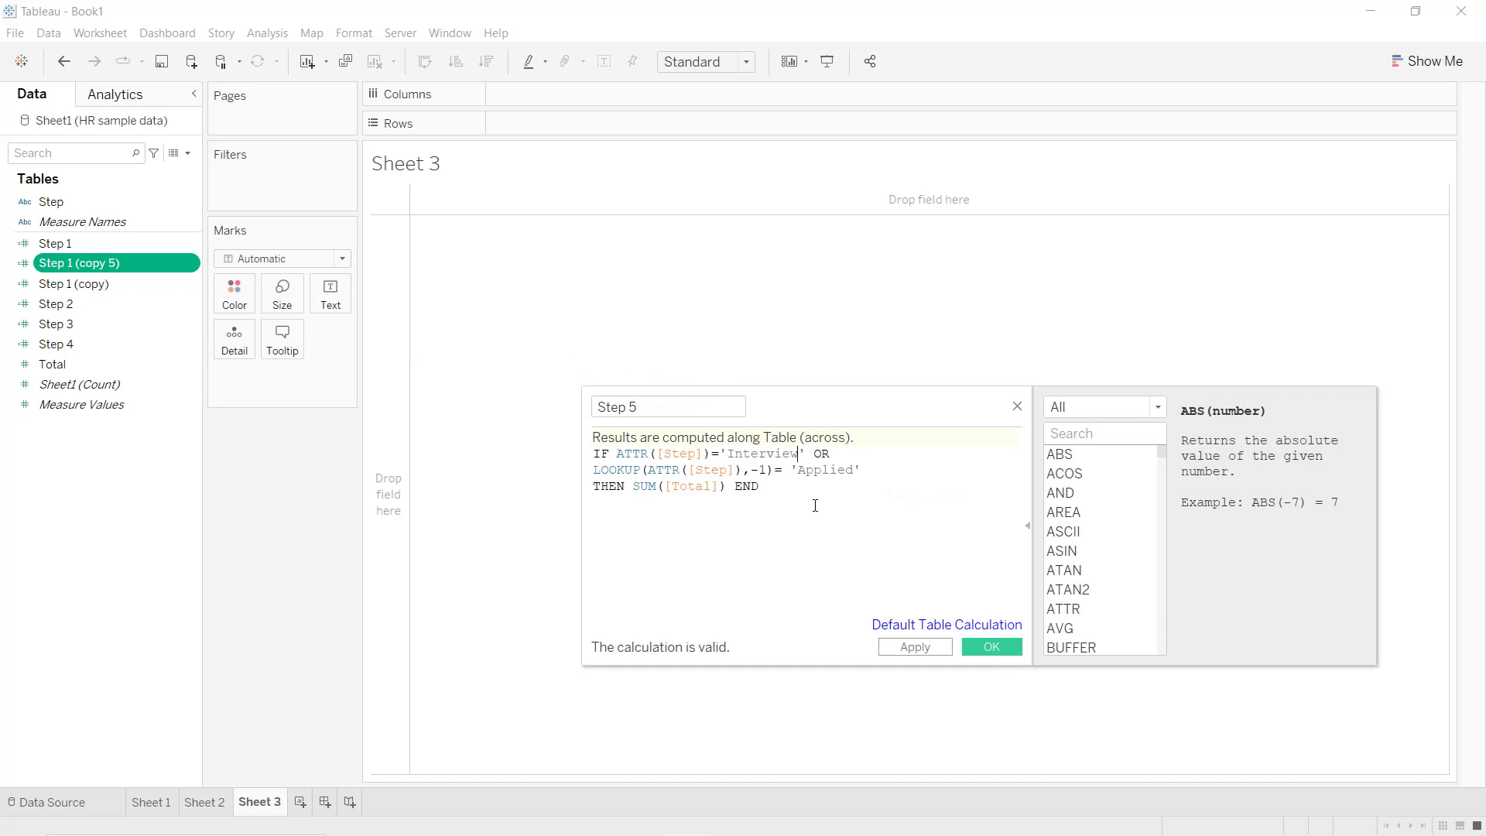
double_click(833, 473)
type("Interv")
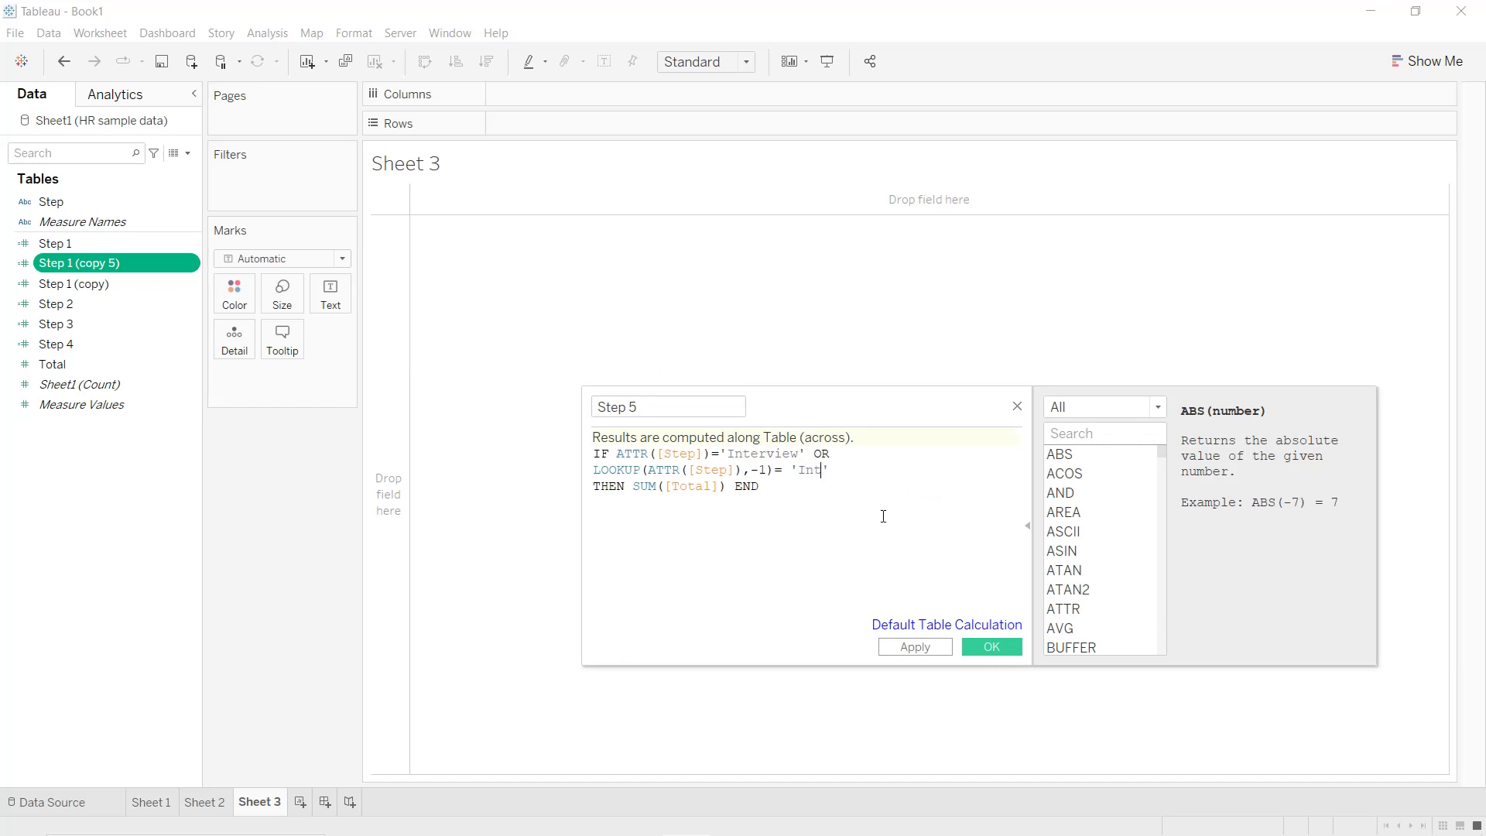
type("iew")
left_click(907, 647)
left_click(991, 647)
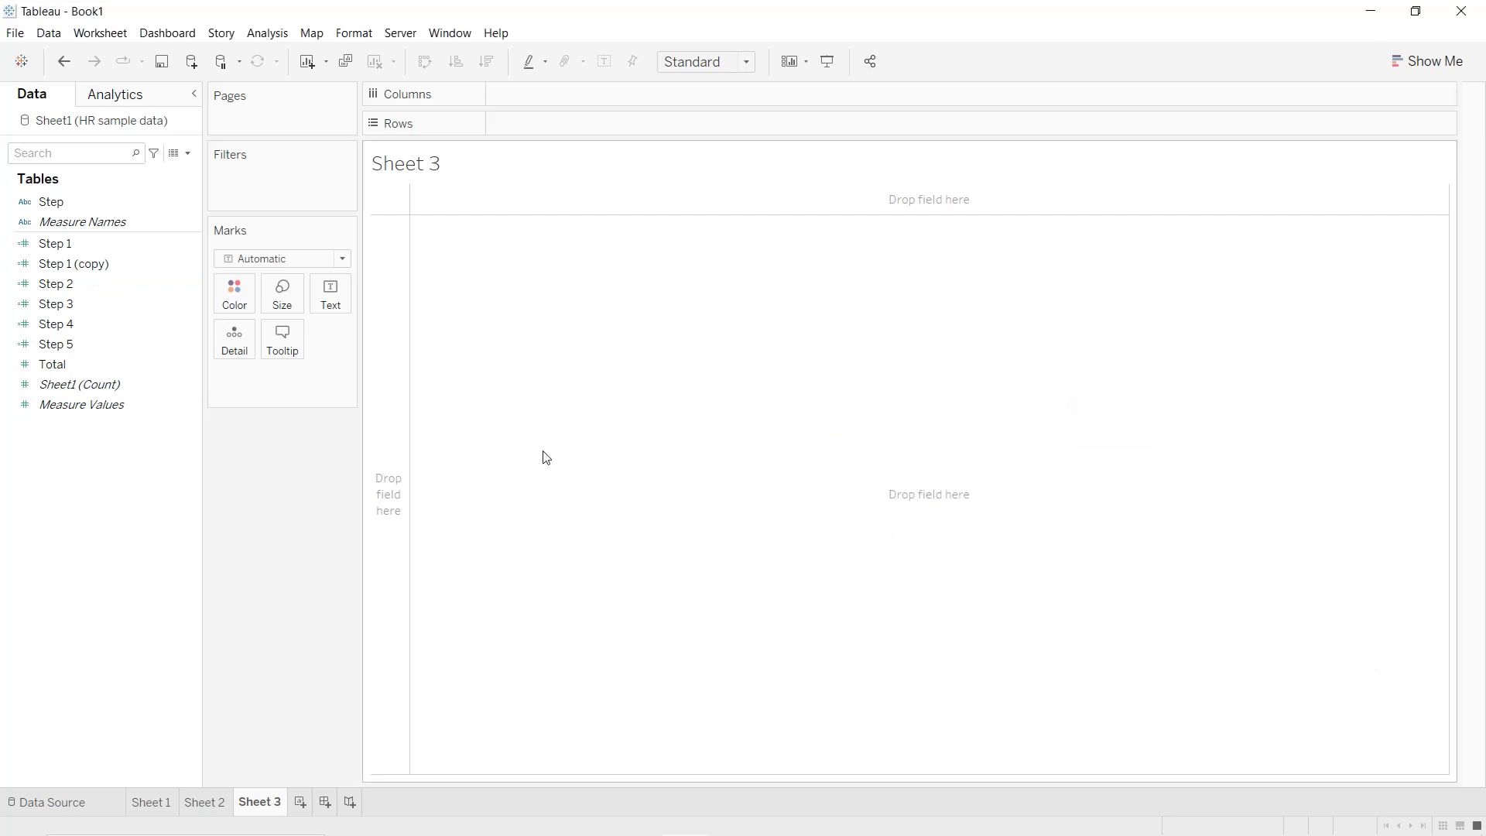
left_click(191, 267)
- Rename Step 1 (copy) to Step 6 and replace both 'Applied' conditions with 'Hired'
right_click(191, 269)
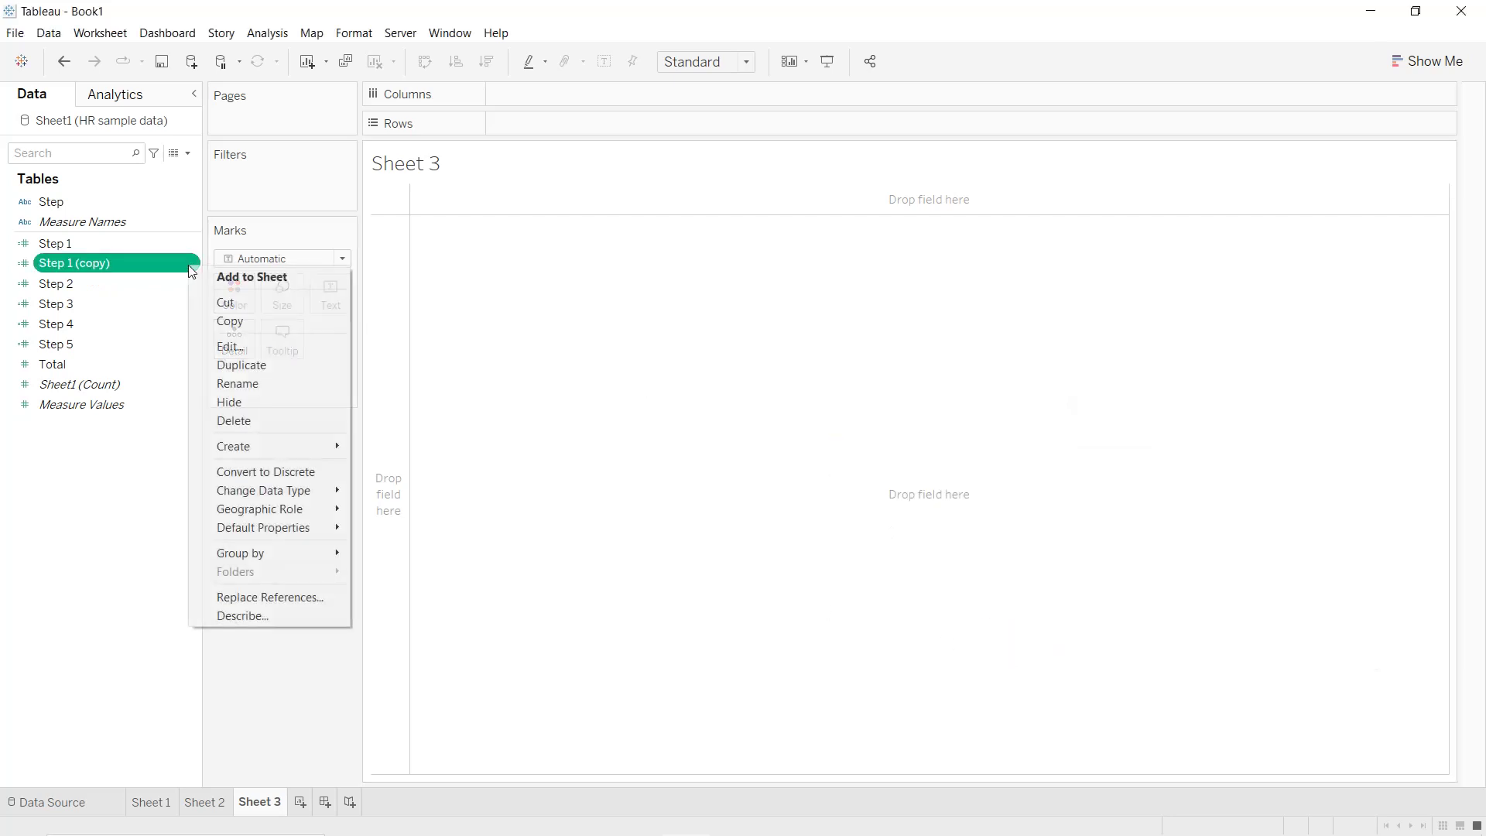
left_click(234, 346)
left_click(681, 405)
key("BackSpace")
key("BackSpace")
key("BackSpace")
key("BackSpace")
key("BackSpace")
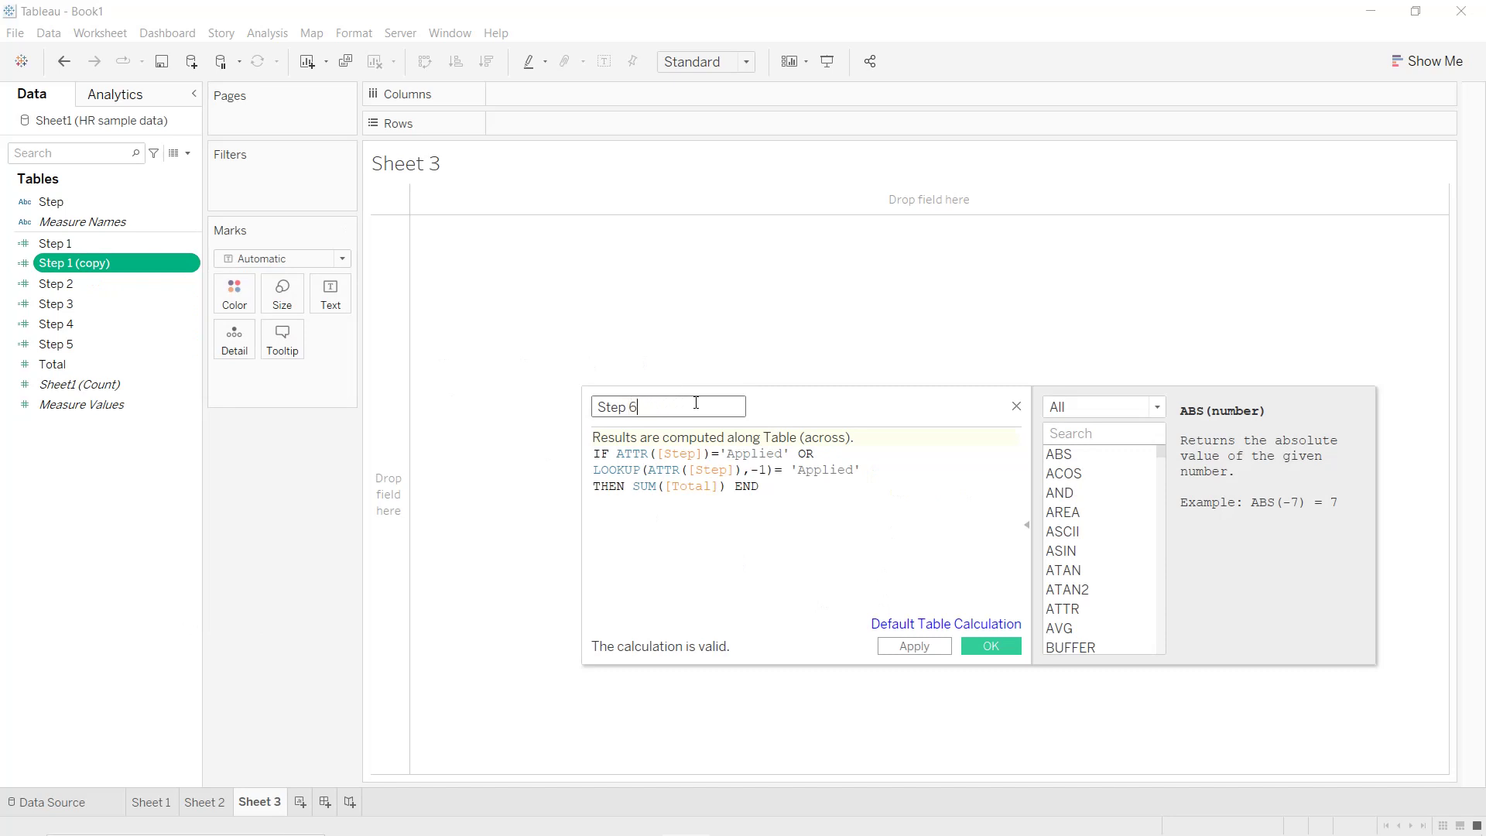
double_click(762, 457)
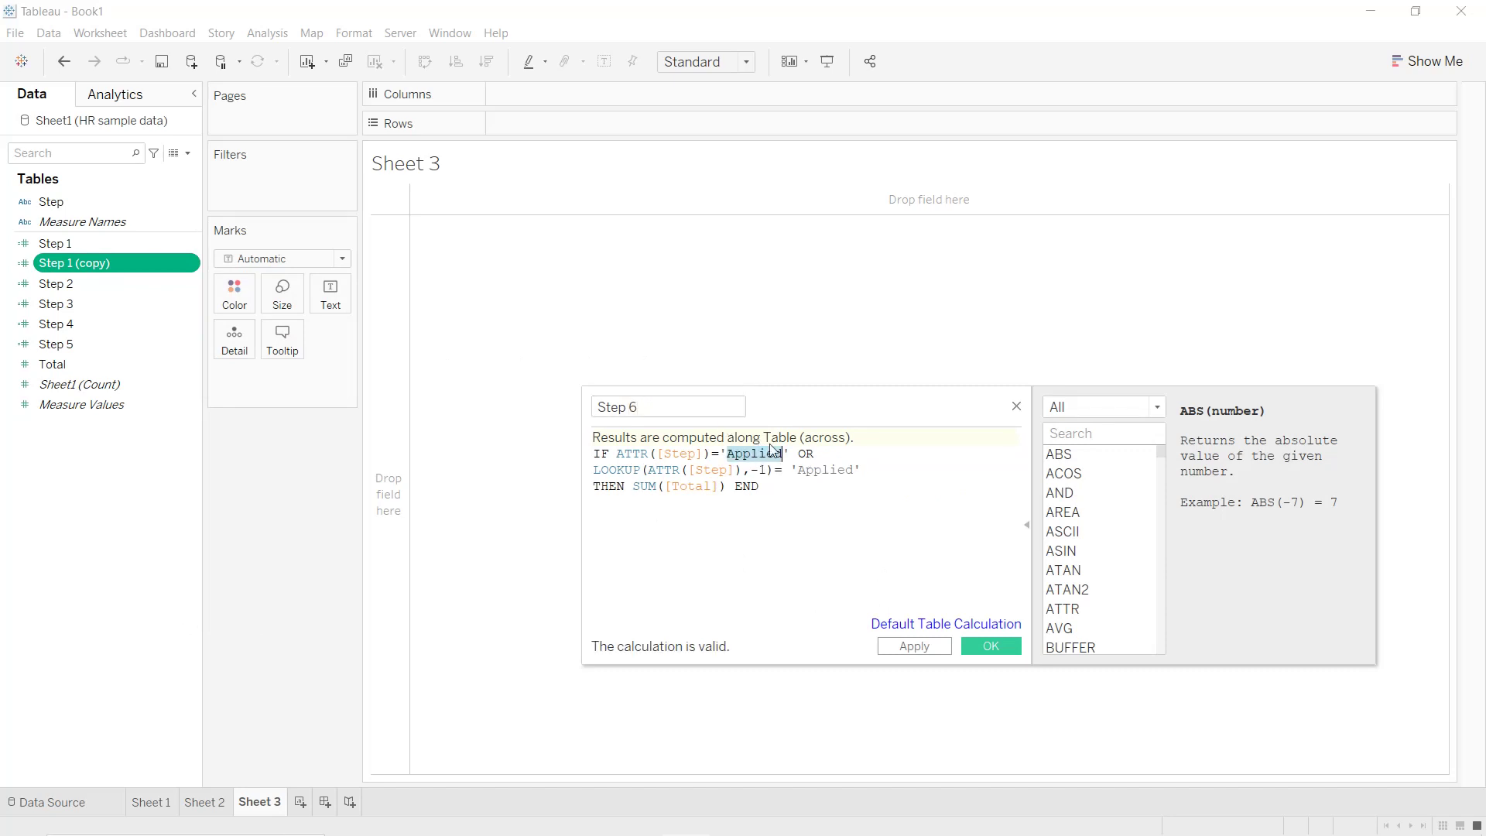
type("Hired")
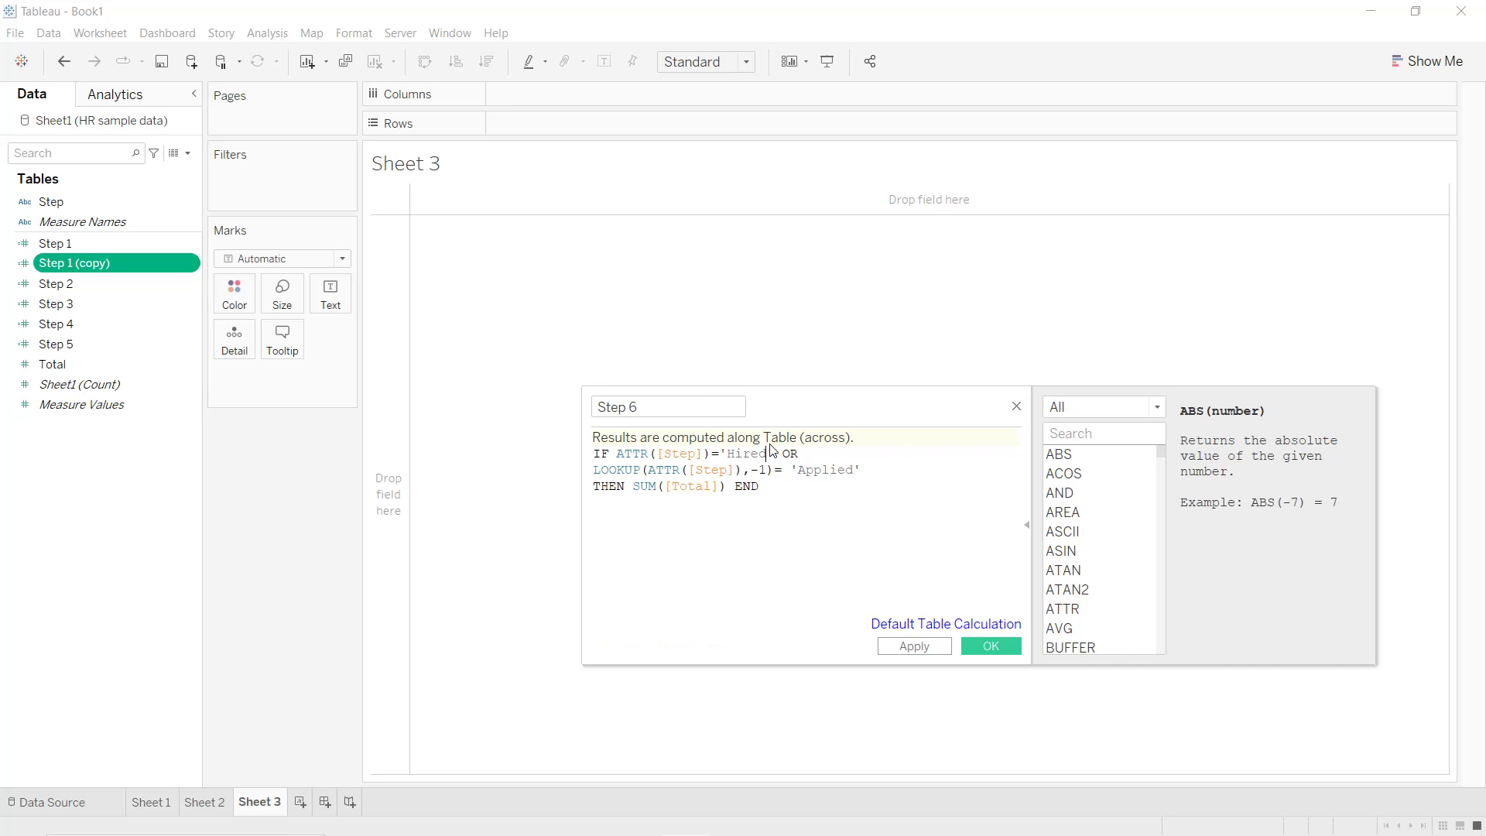
double_click(829, 471)
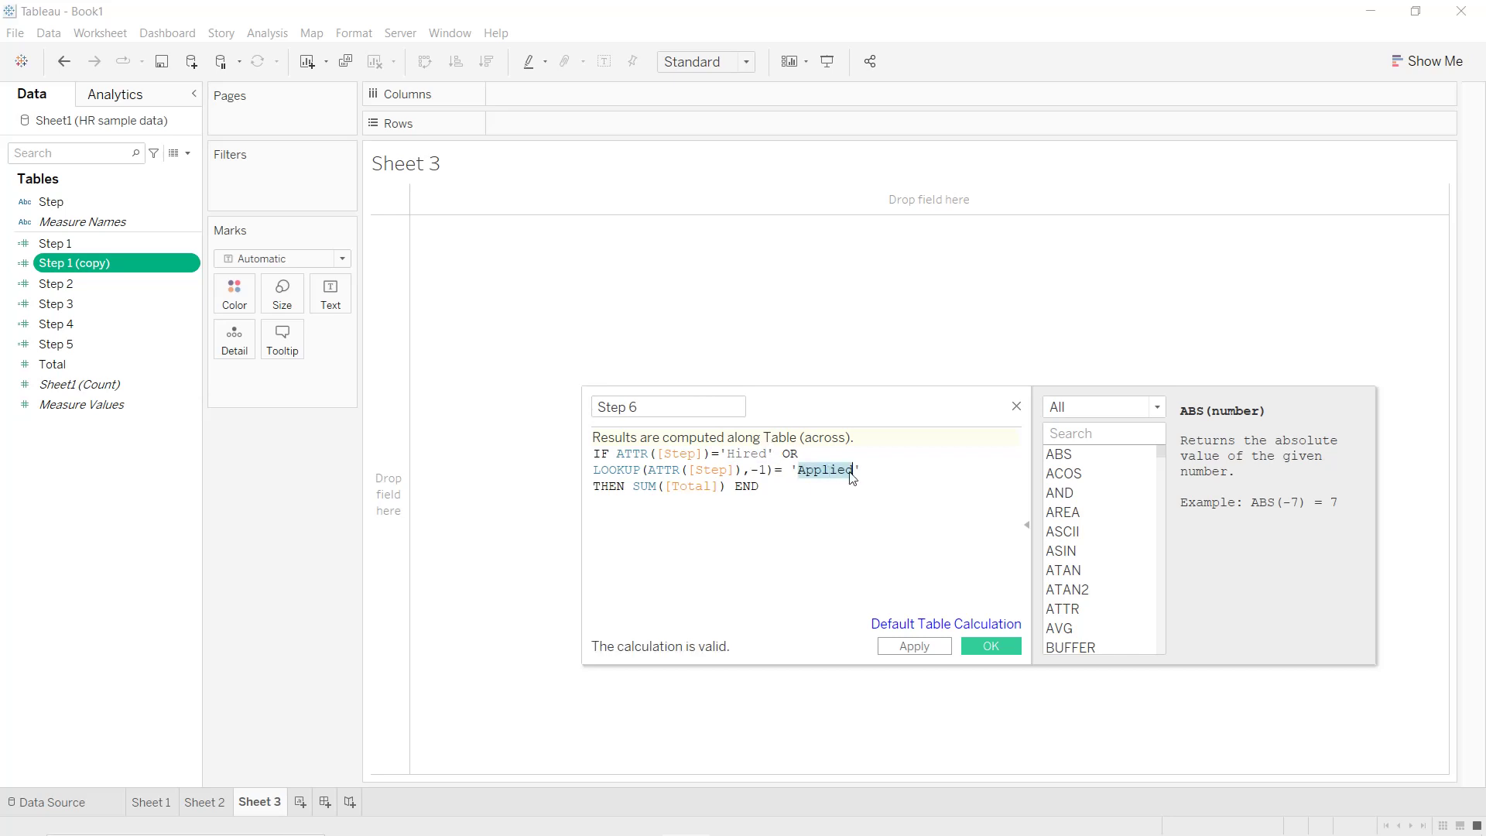
type("Hired")
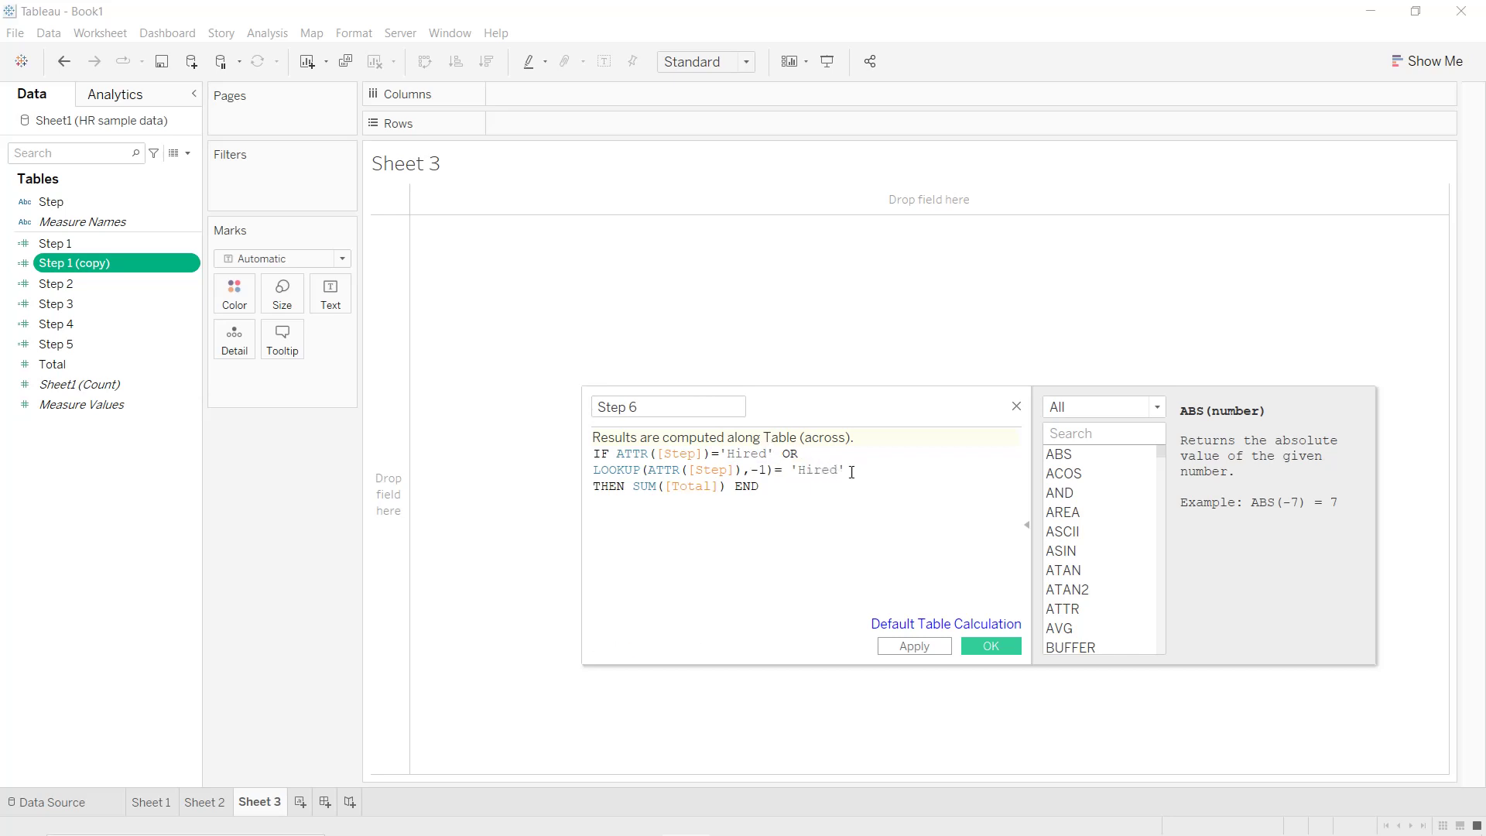
left_click(946, 646)
left_click(985, 648)
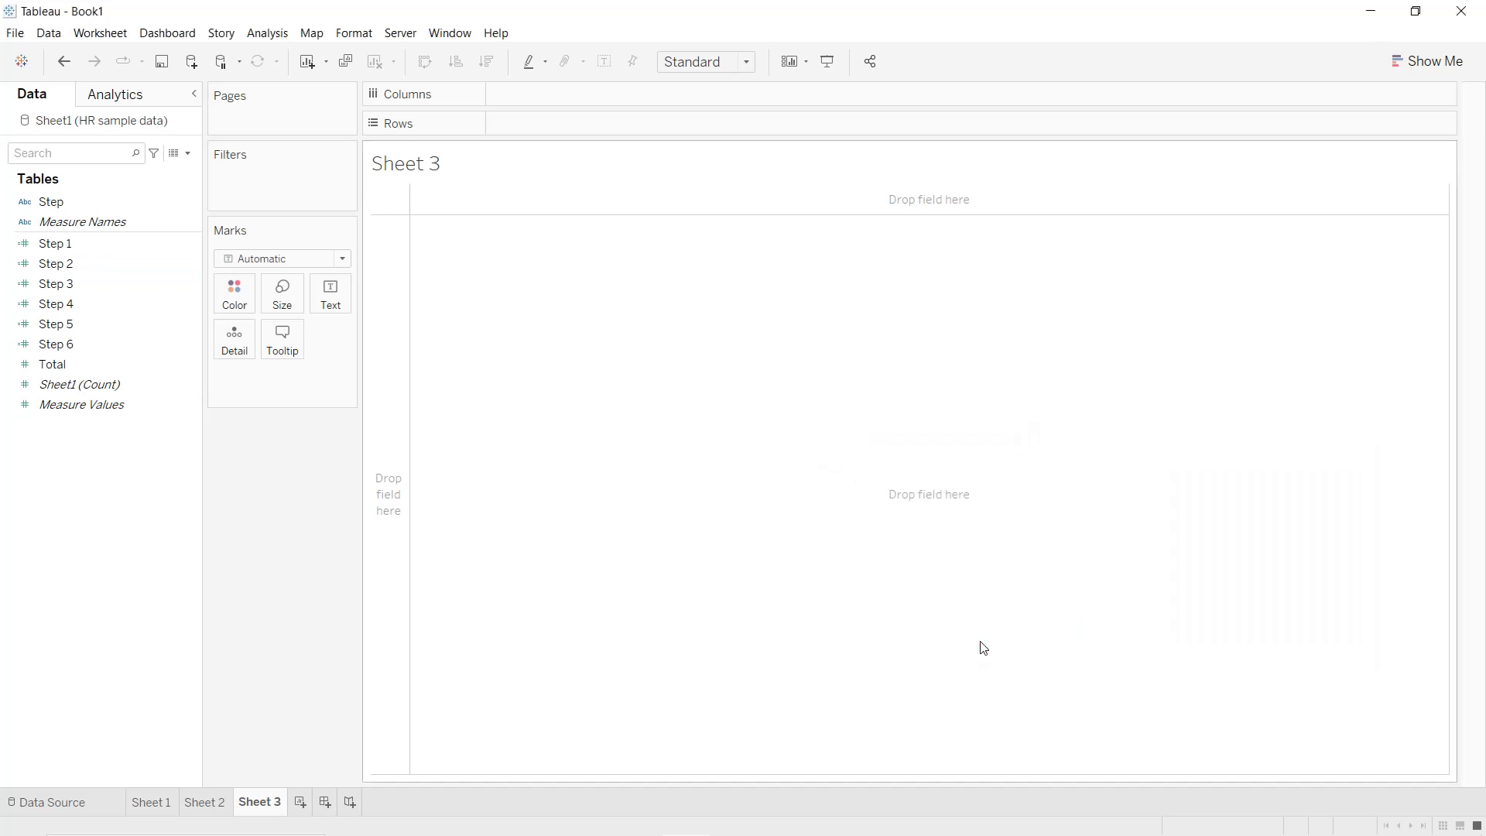
- Filter Measure Names to exclude Count of Sheet1 and Total
left_click_drag(99, 219, 279, 182)
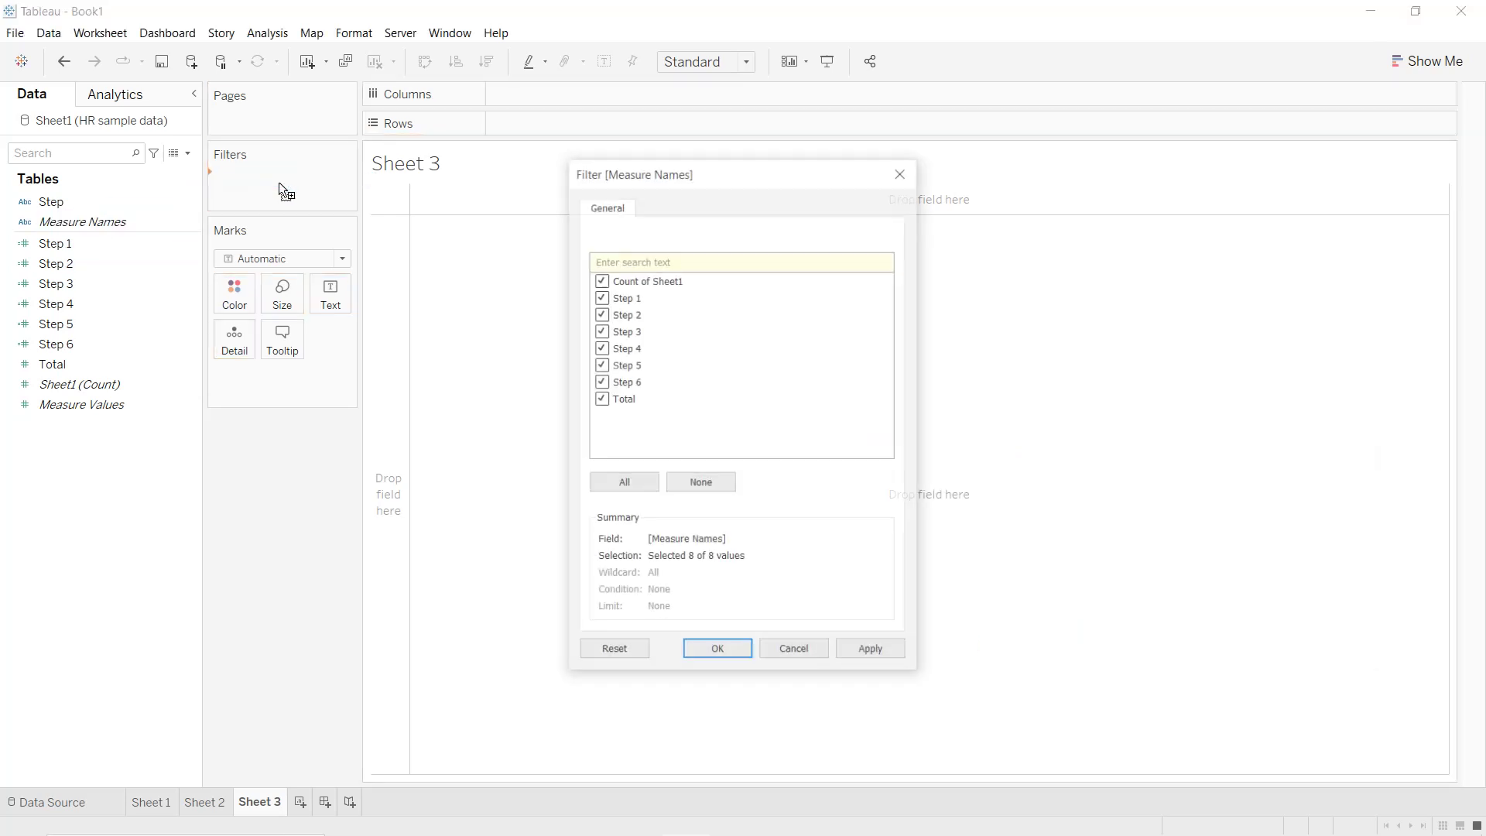
left_click(613, 280)
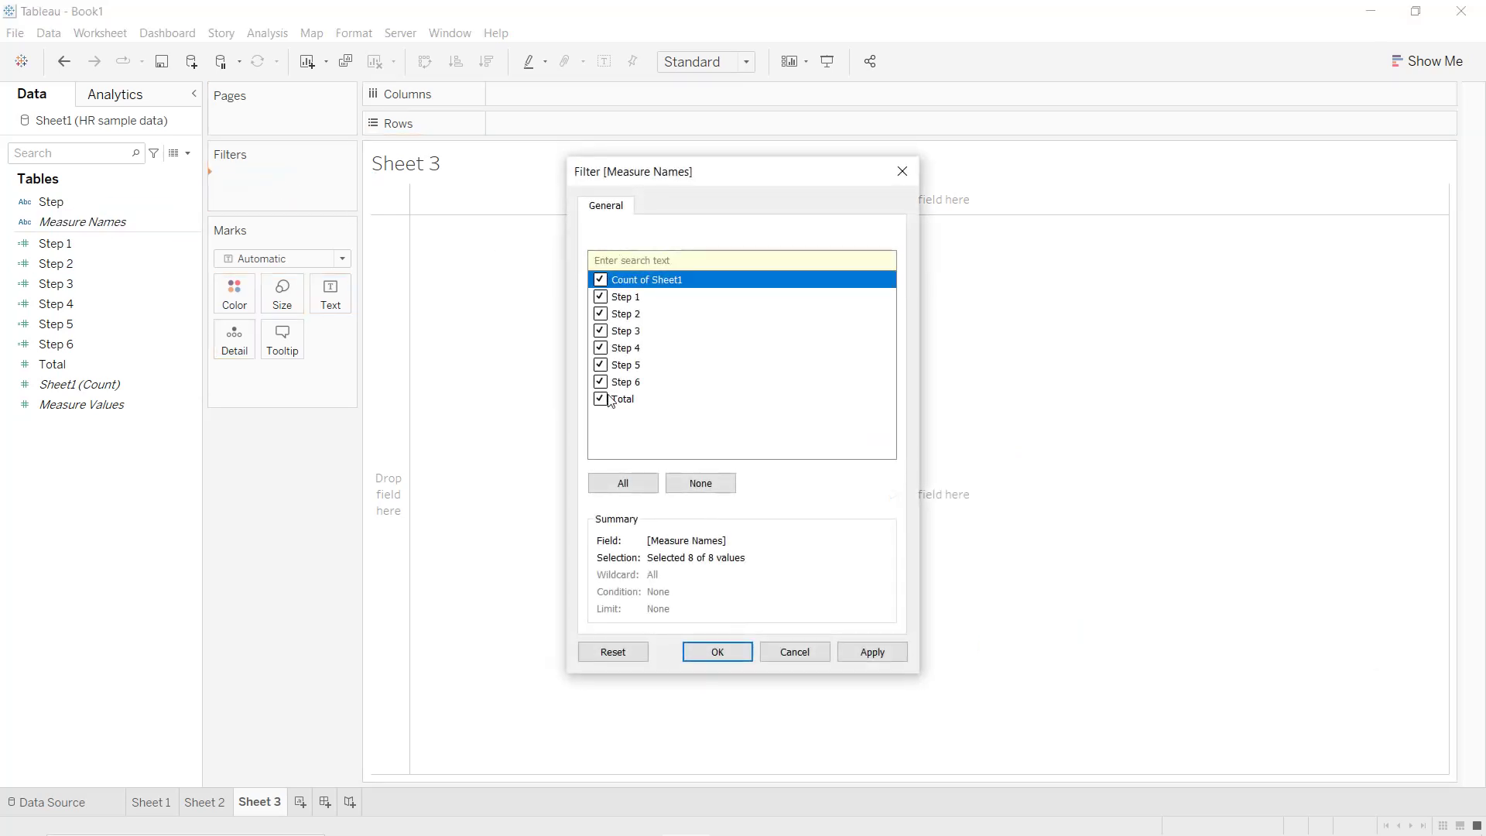
left_click(600, 279)
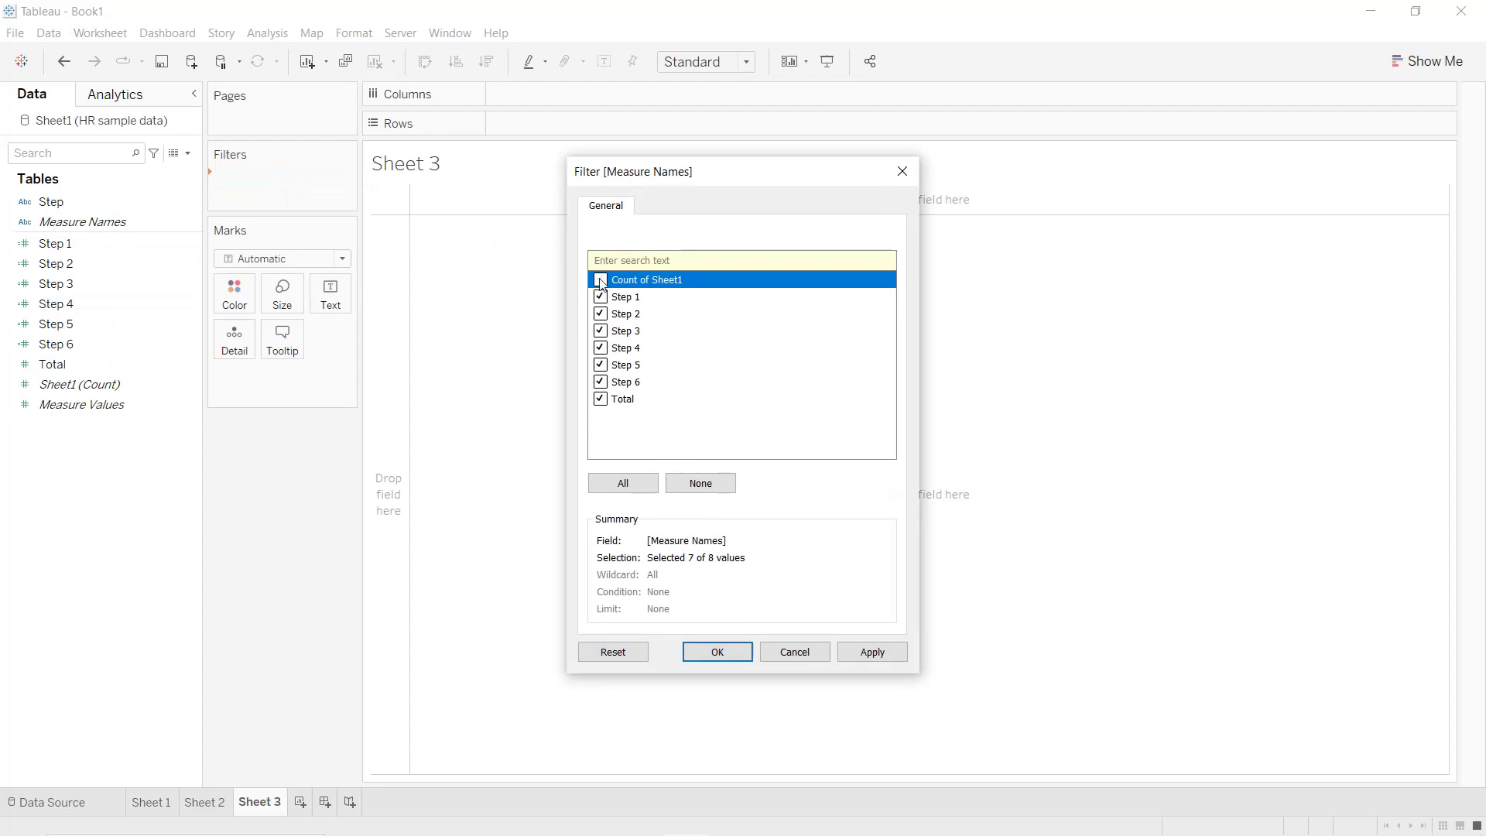
left_click(600, 398)
left_click(872, 652)
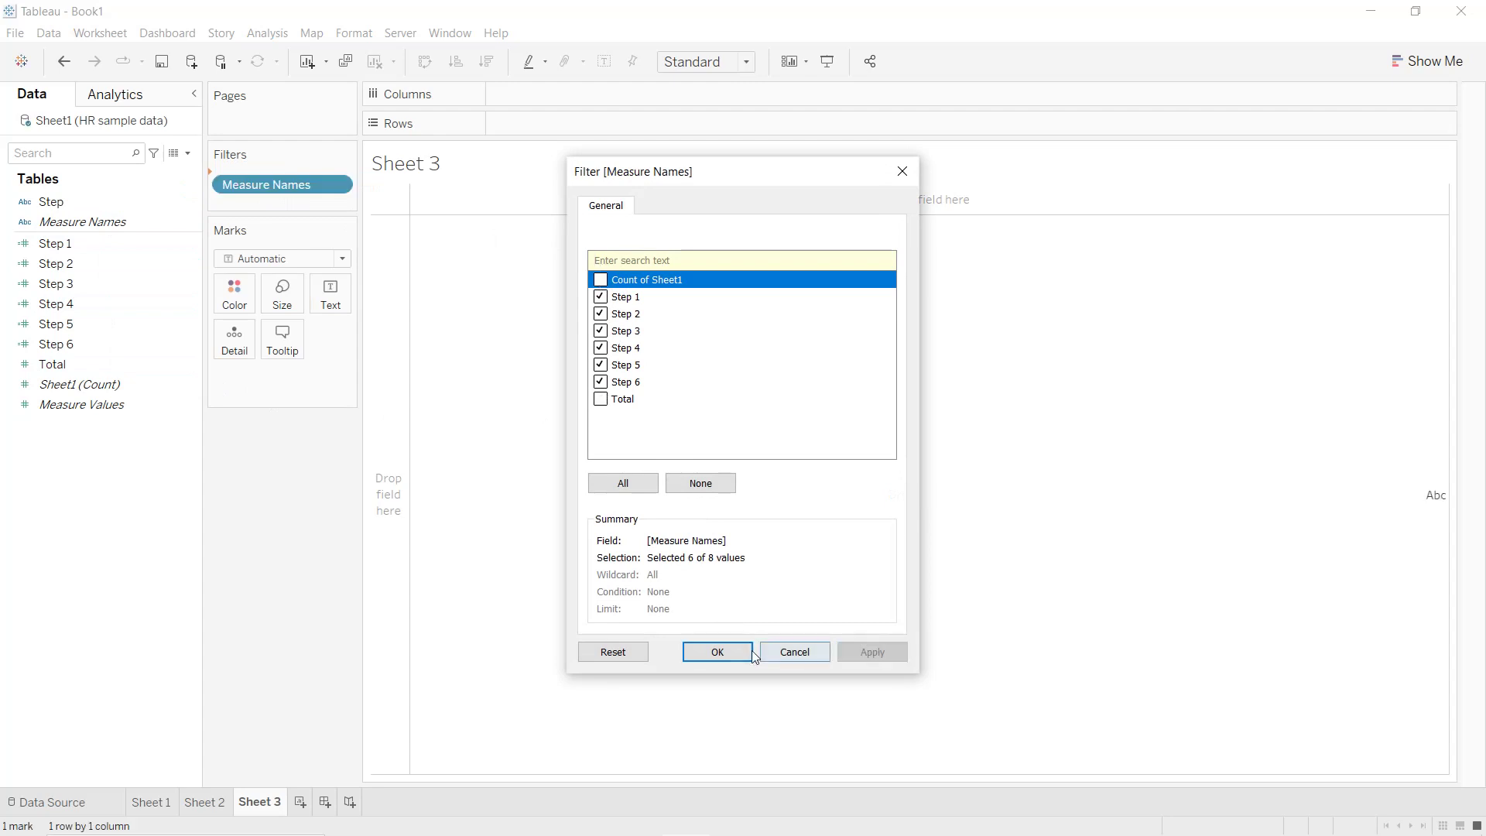
left_click(727, 654)
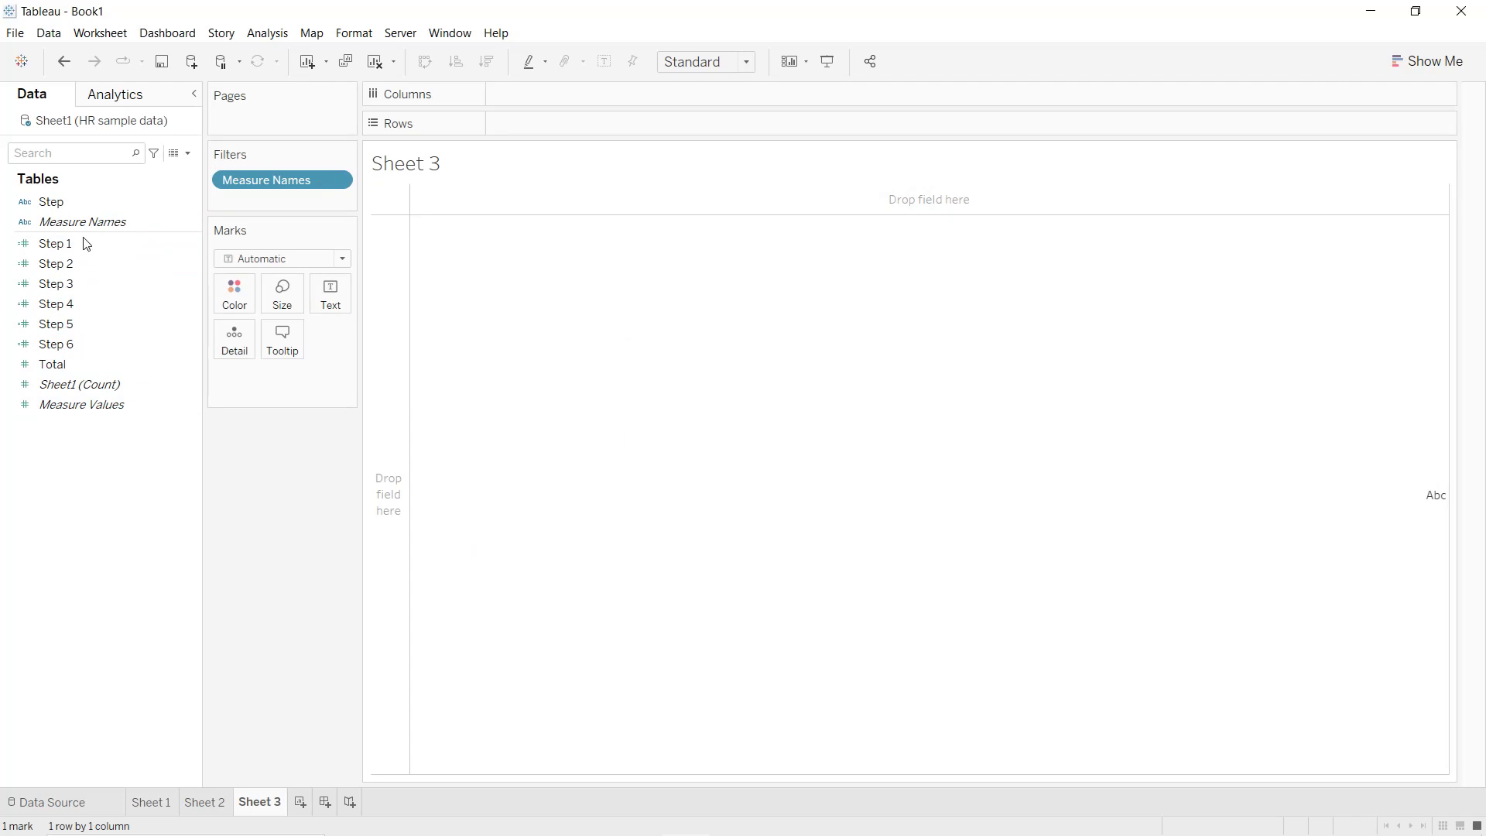
left_click_drag(76, 203, 549, 130)
- Plot Measure Values on Columns, sorted descending and fitted to Entire View
left_click_drag(98, 401, 582, 90)
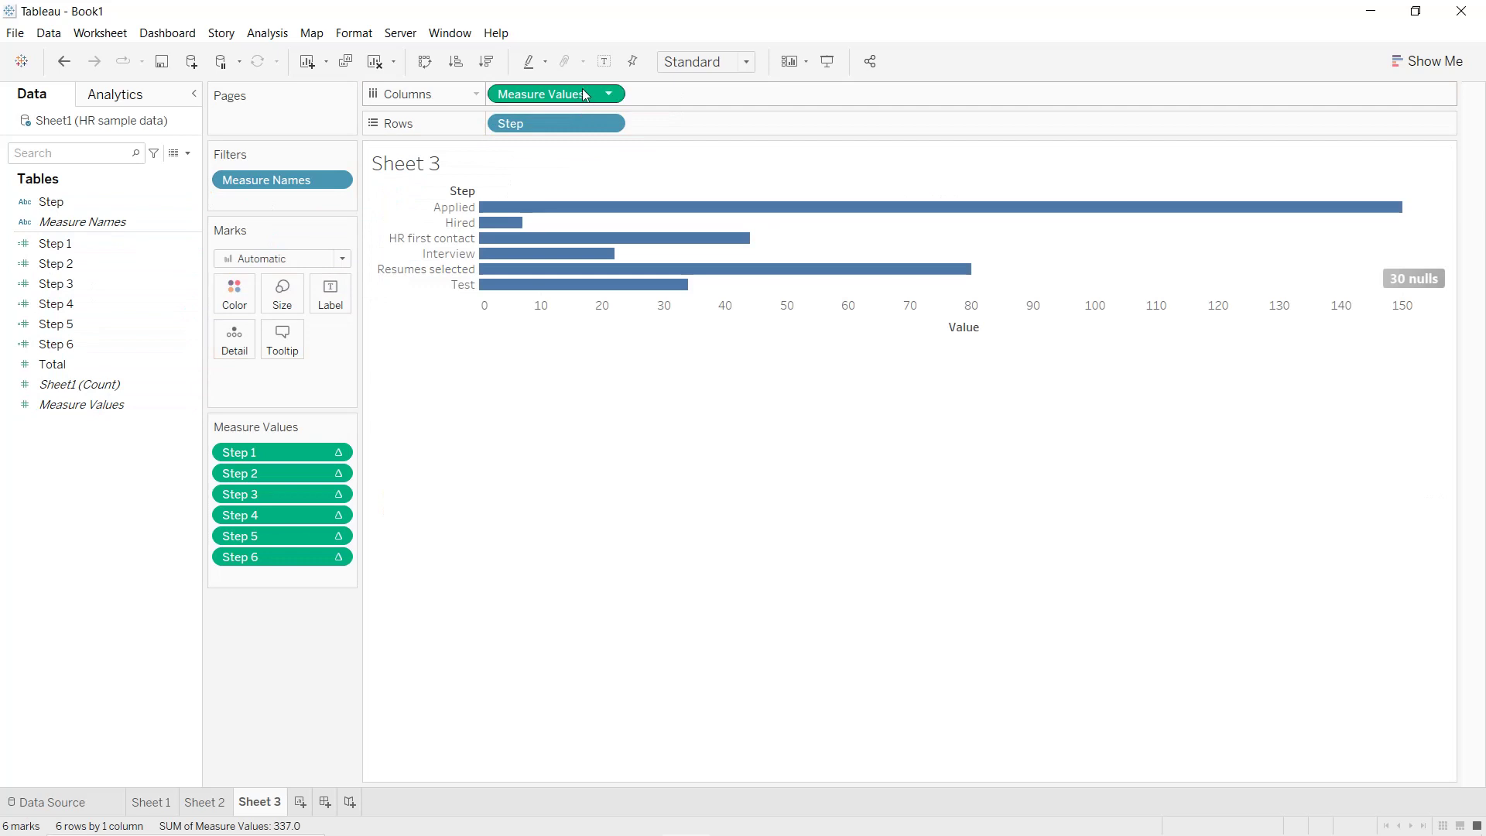
left_click(486, 61)
left_click(707, 133)
- Add a second Measure Values pane and reverse the left axis to mirror the bars
left_click_drag(562, 98, 720, 95)
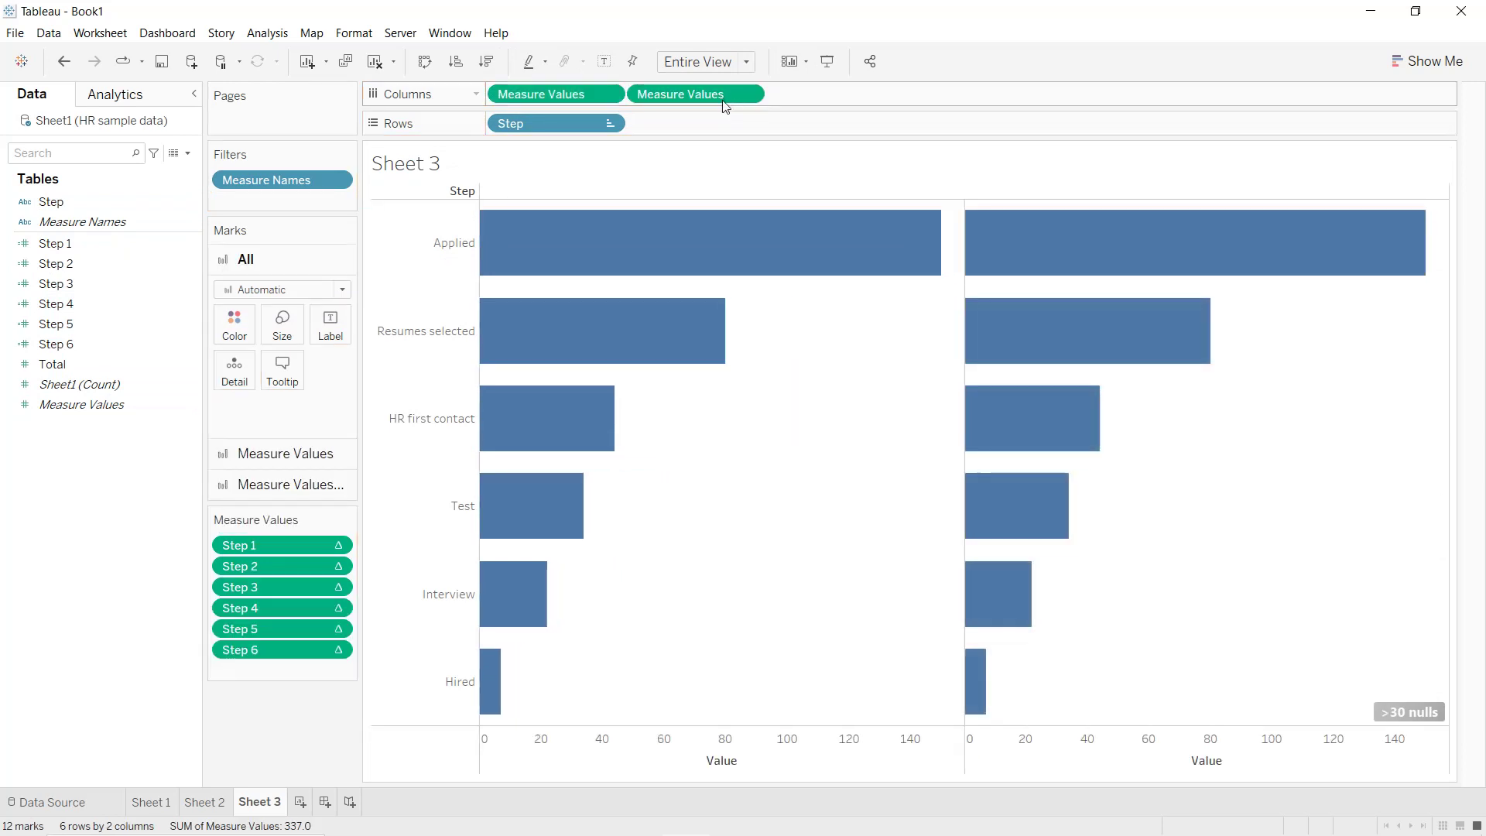
double_click(773, 758)
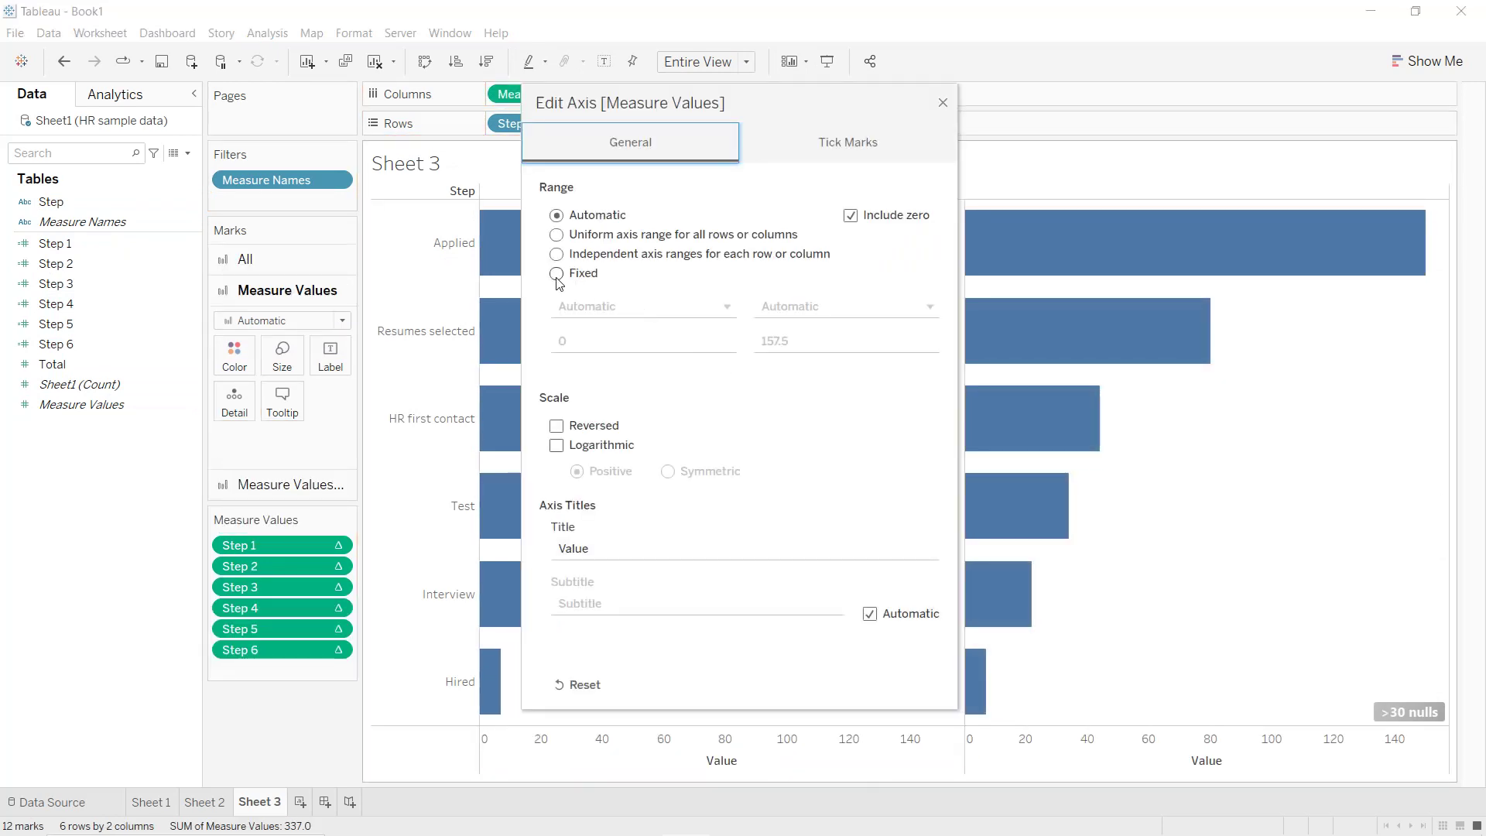
left_click(557, 426)
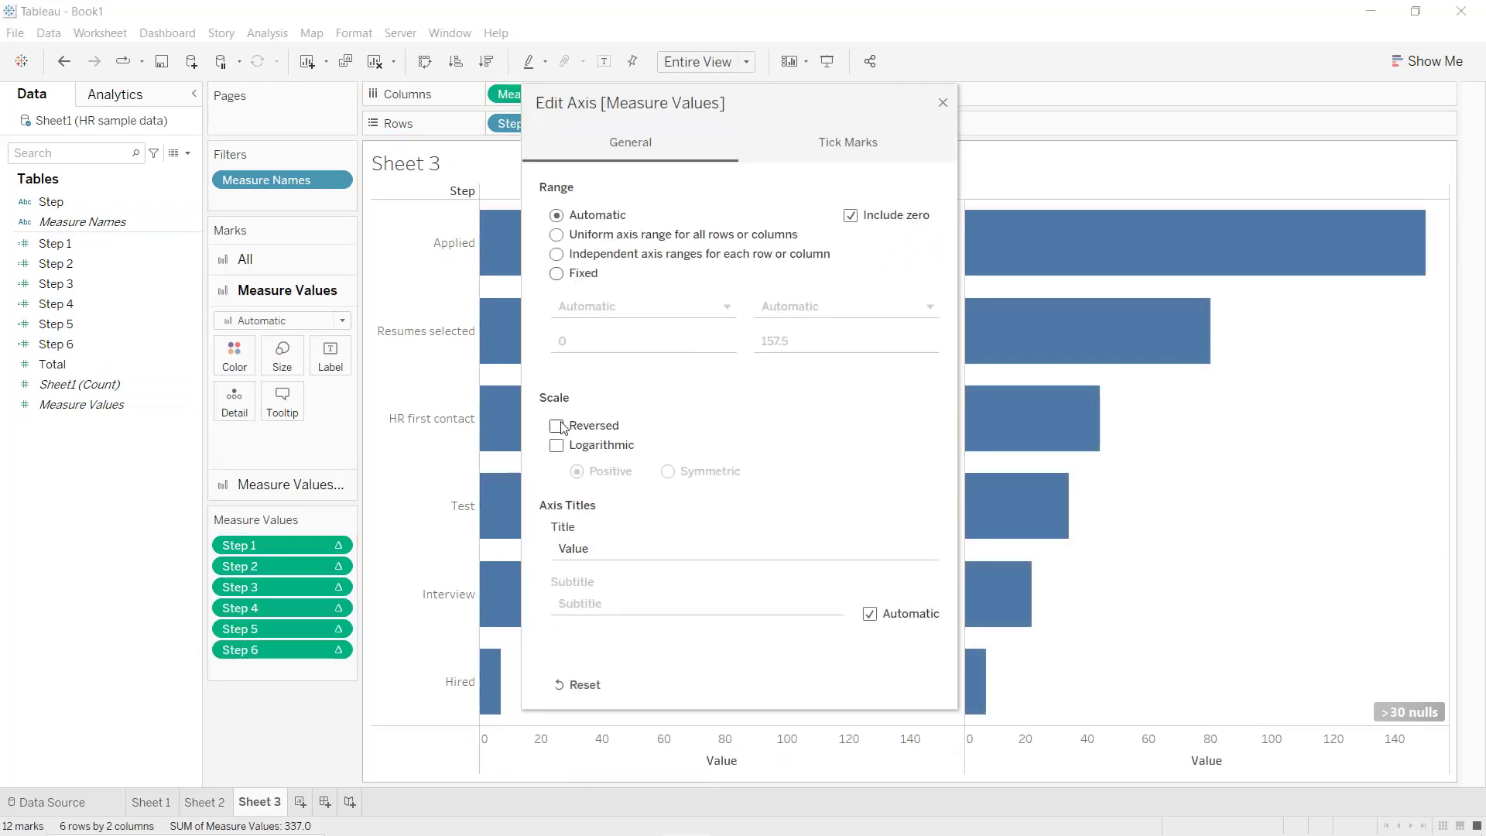
left_click(948, 105)
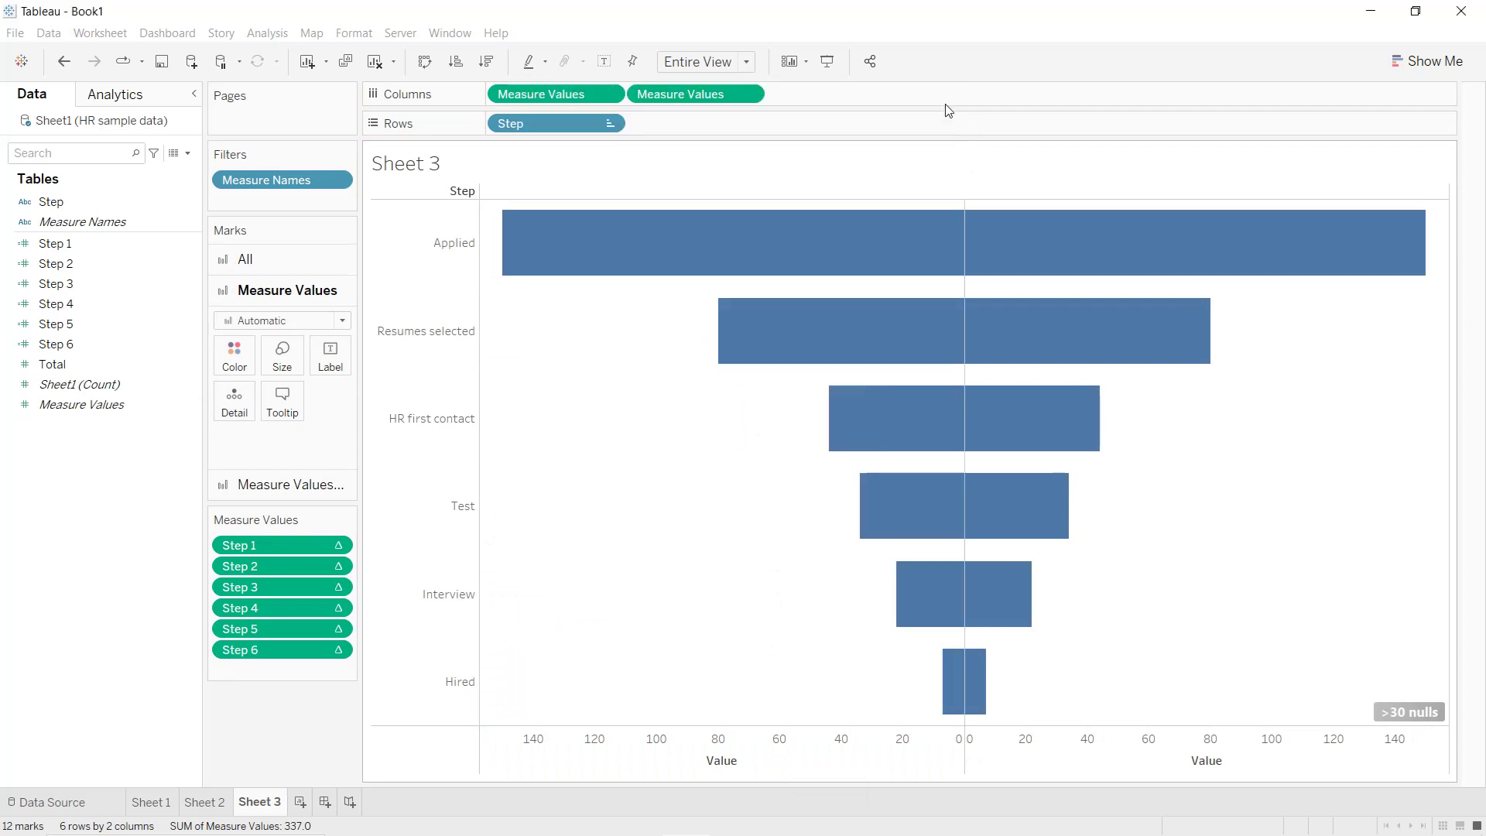
left_click(293, 267)
- Switch the marks to Area and colour them by Measure Names
left_click(295, 298)
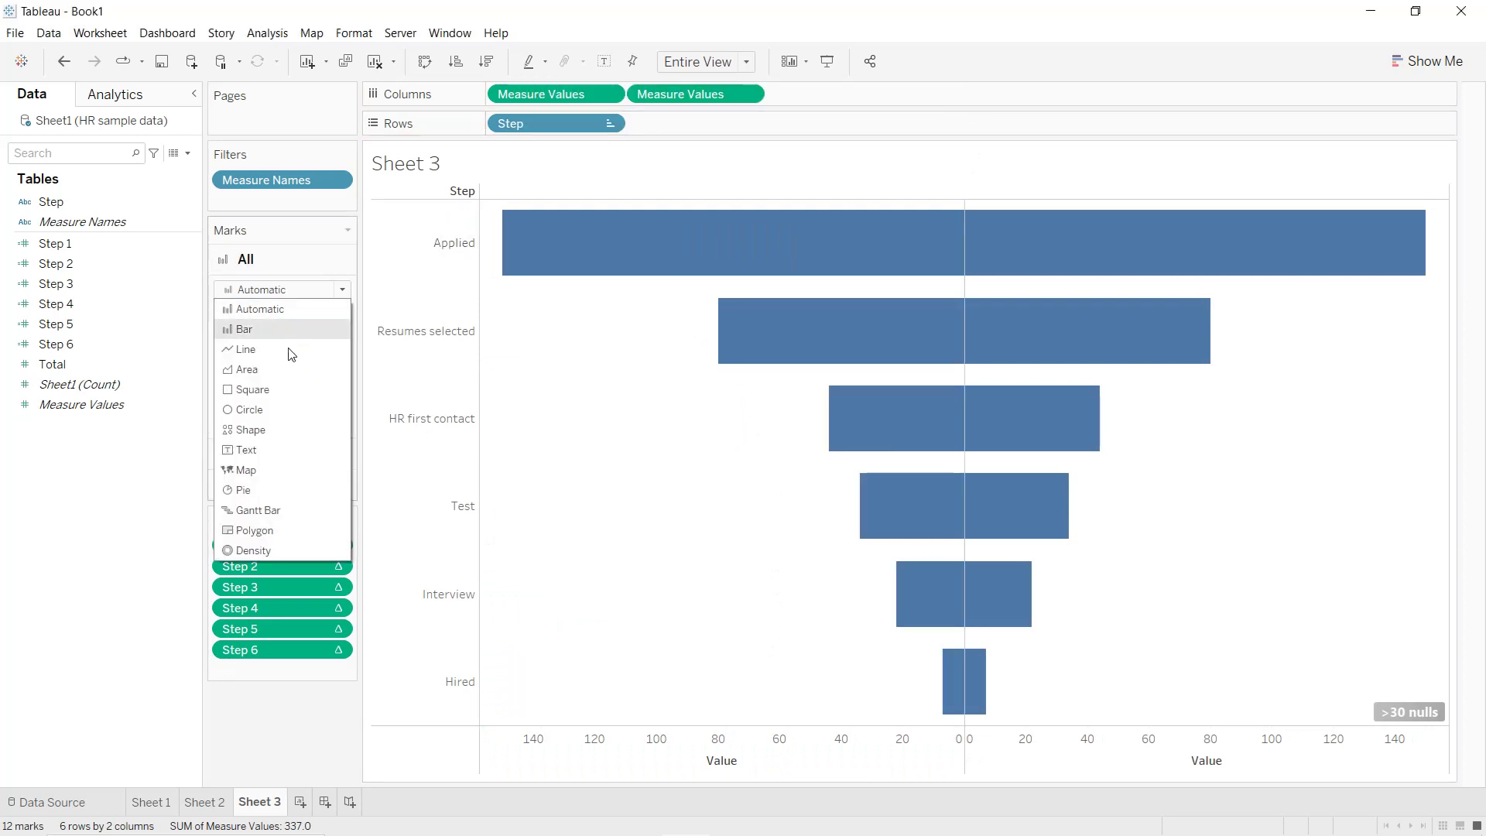
left_click(286, 375)
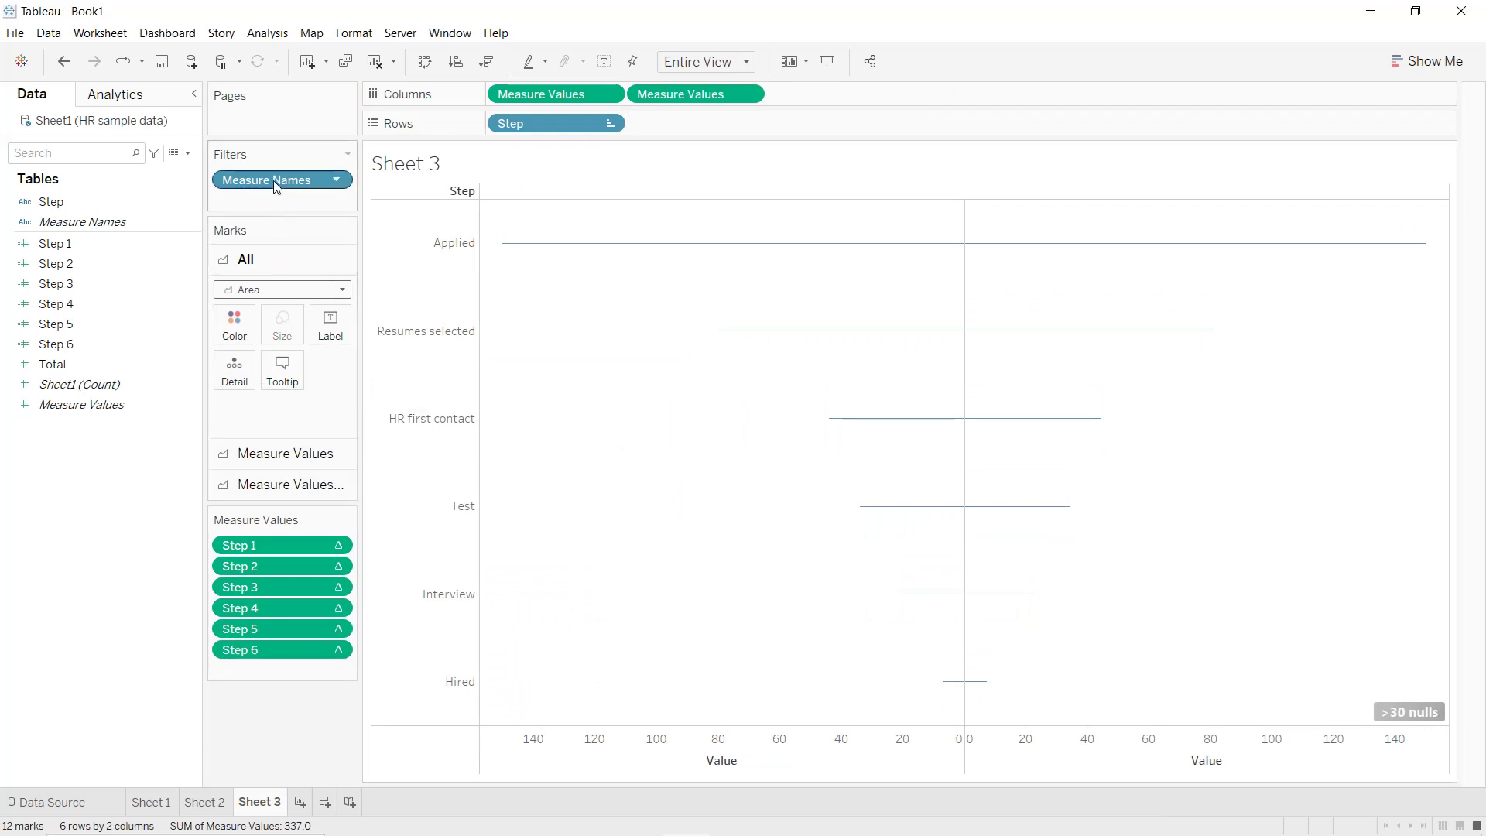
left_click_drag(273, 193, 240, 331)
left_click(267, 32)
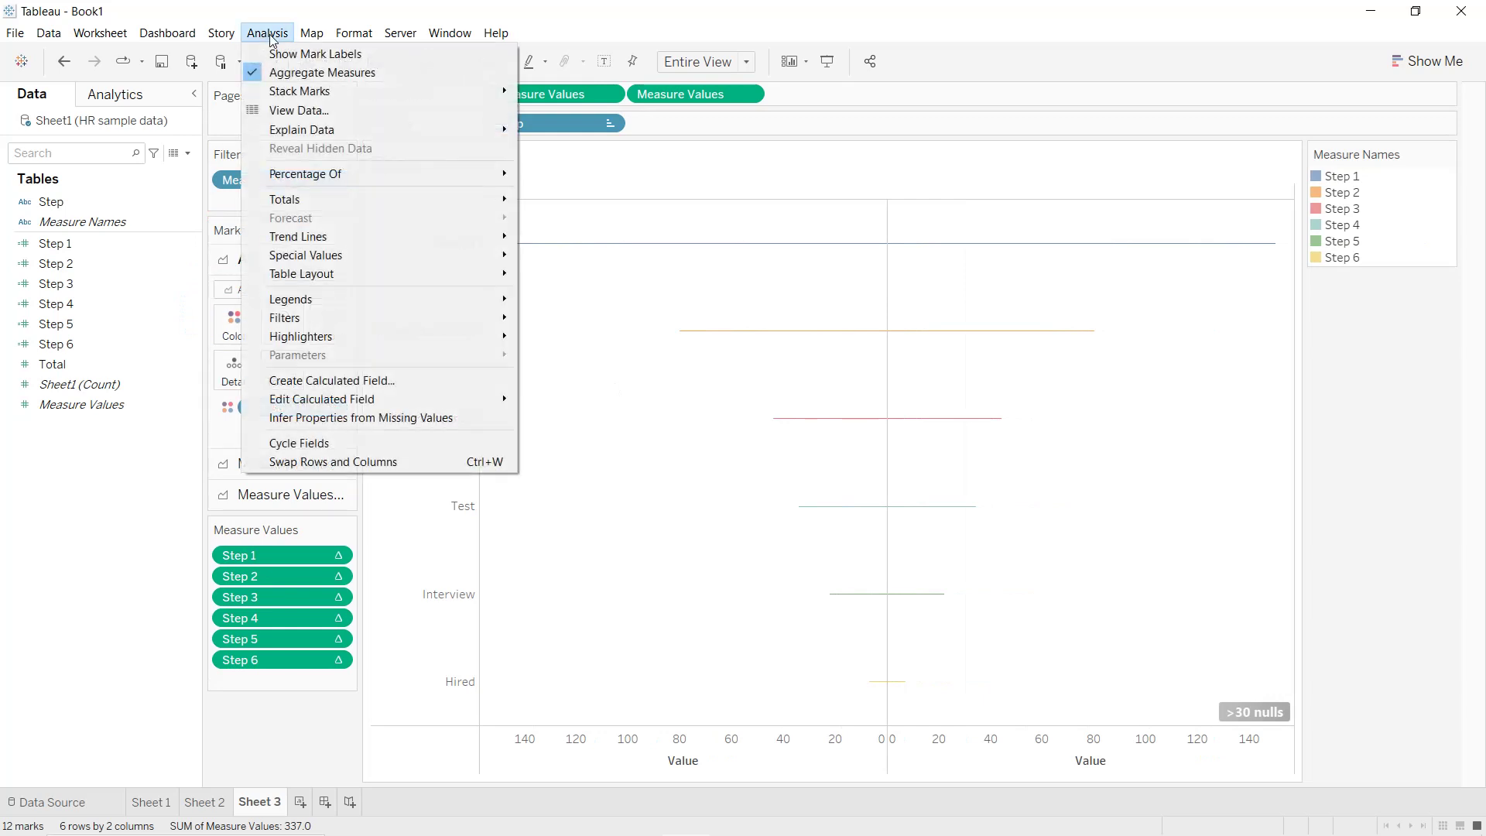
- Turn on Stack Marks and compute Steps 1 and 2 using Step
mouse_move(298, 91)
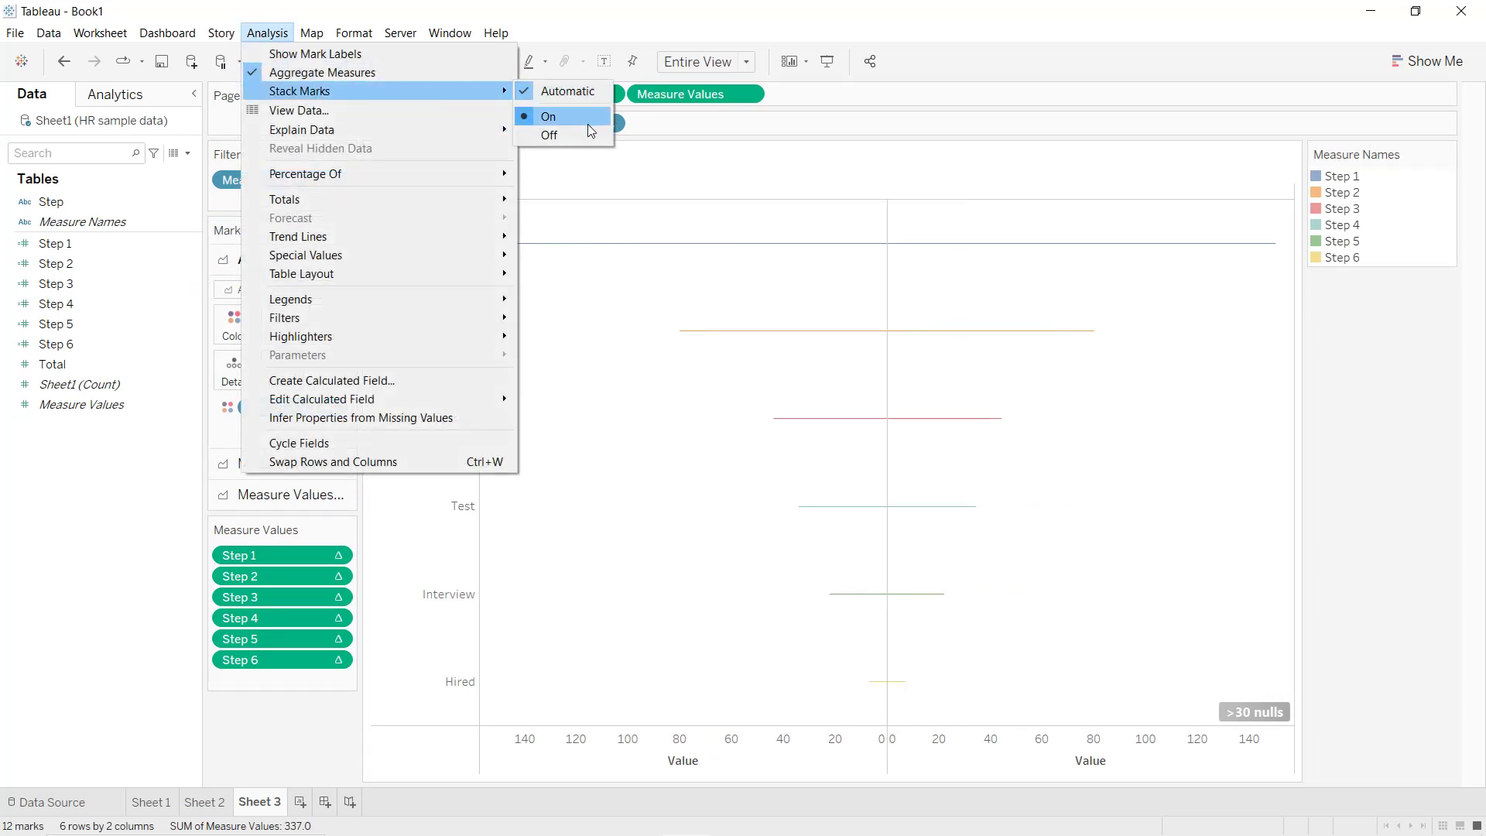
left_click(591, 136)
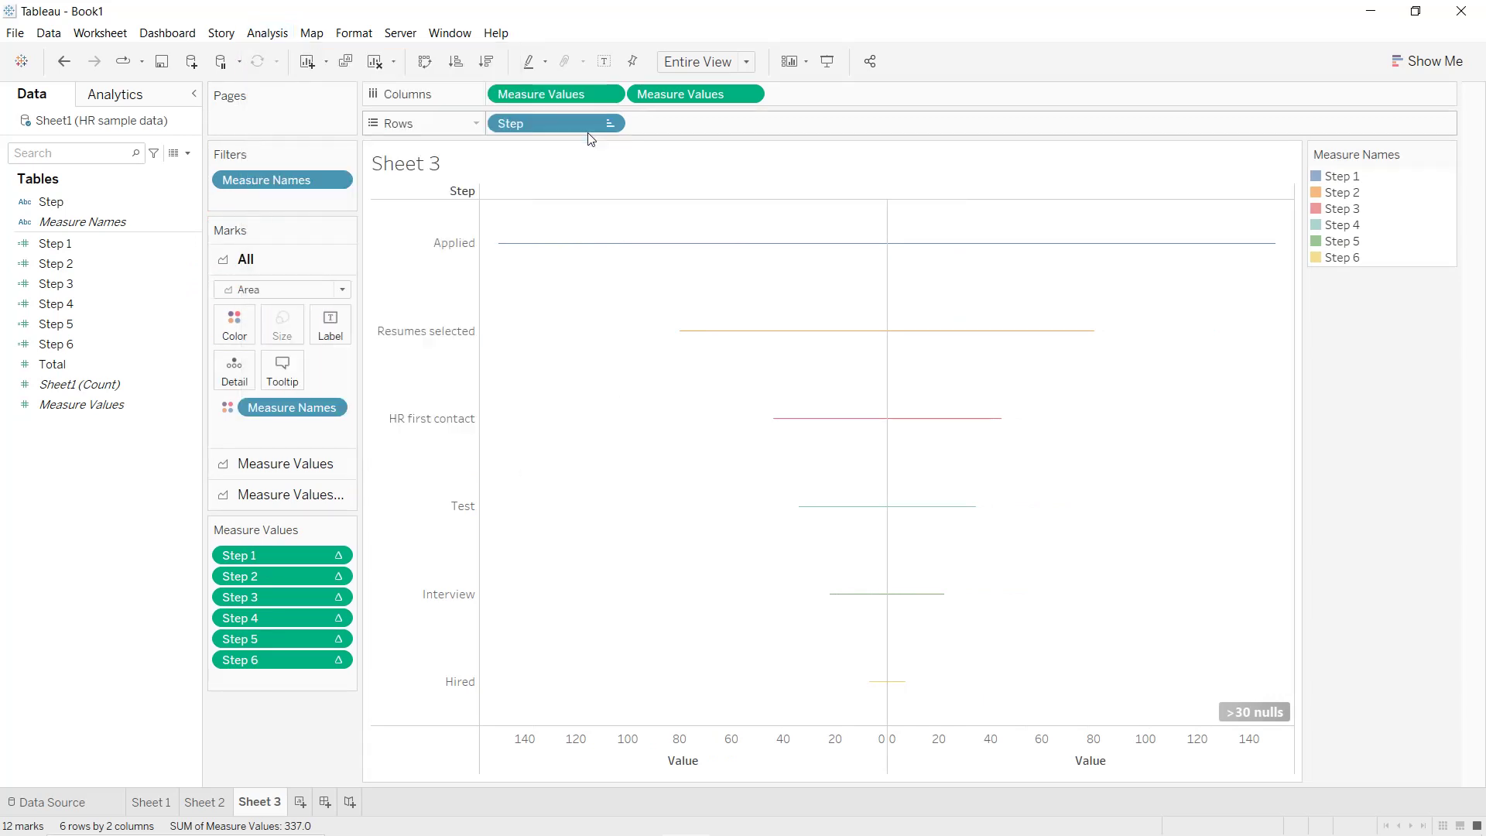
left_click(337, 558)
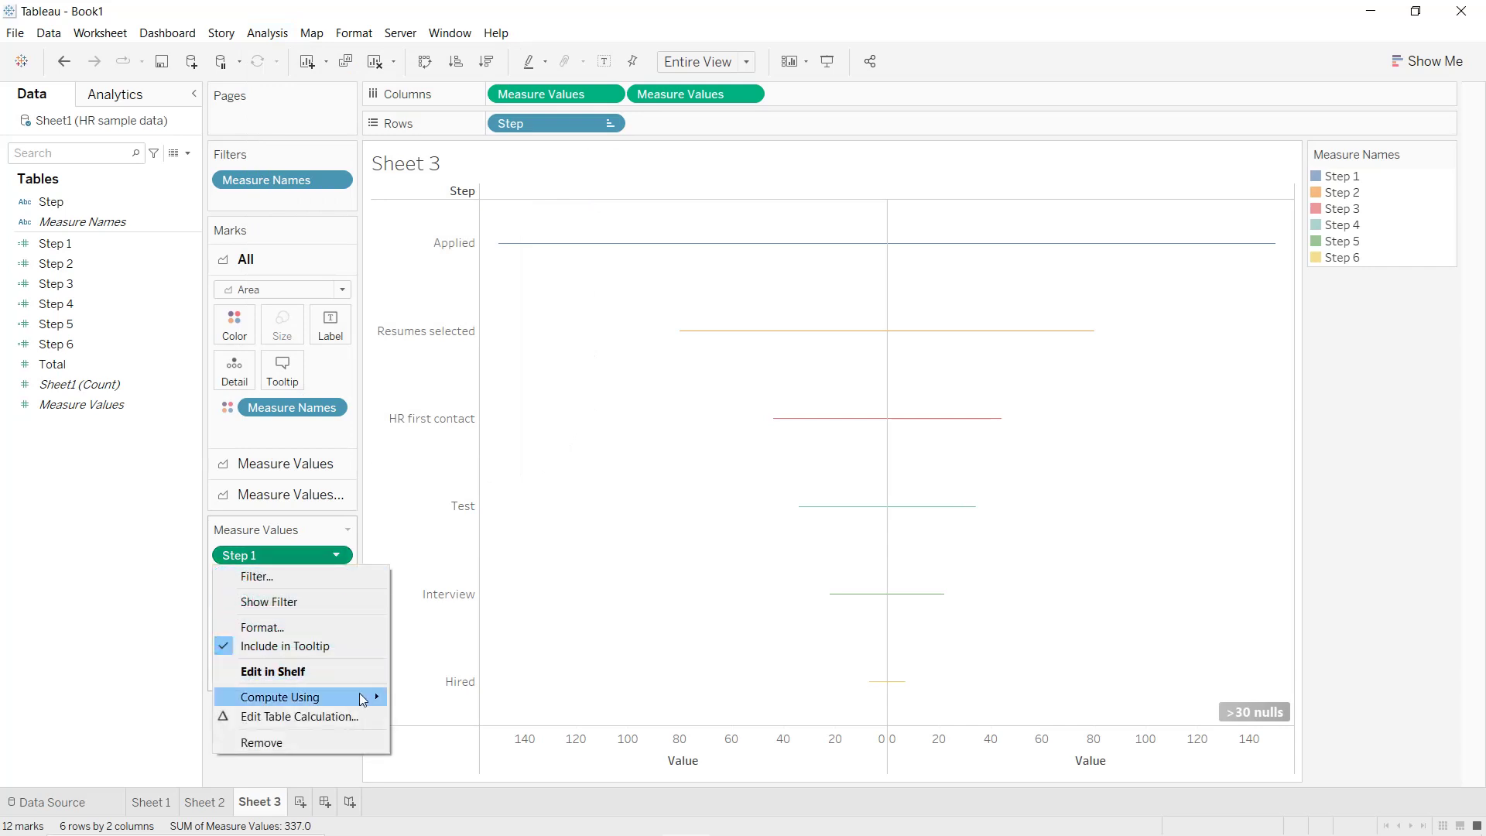
mouse_move(363, 706)
left_click(425, 734)
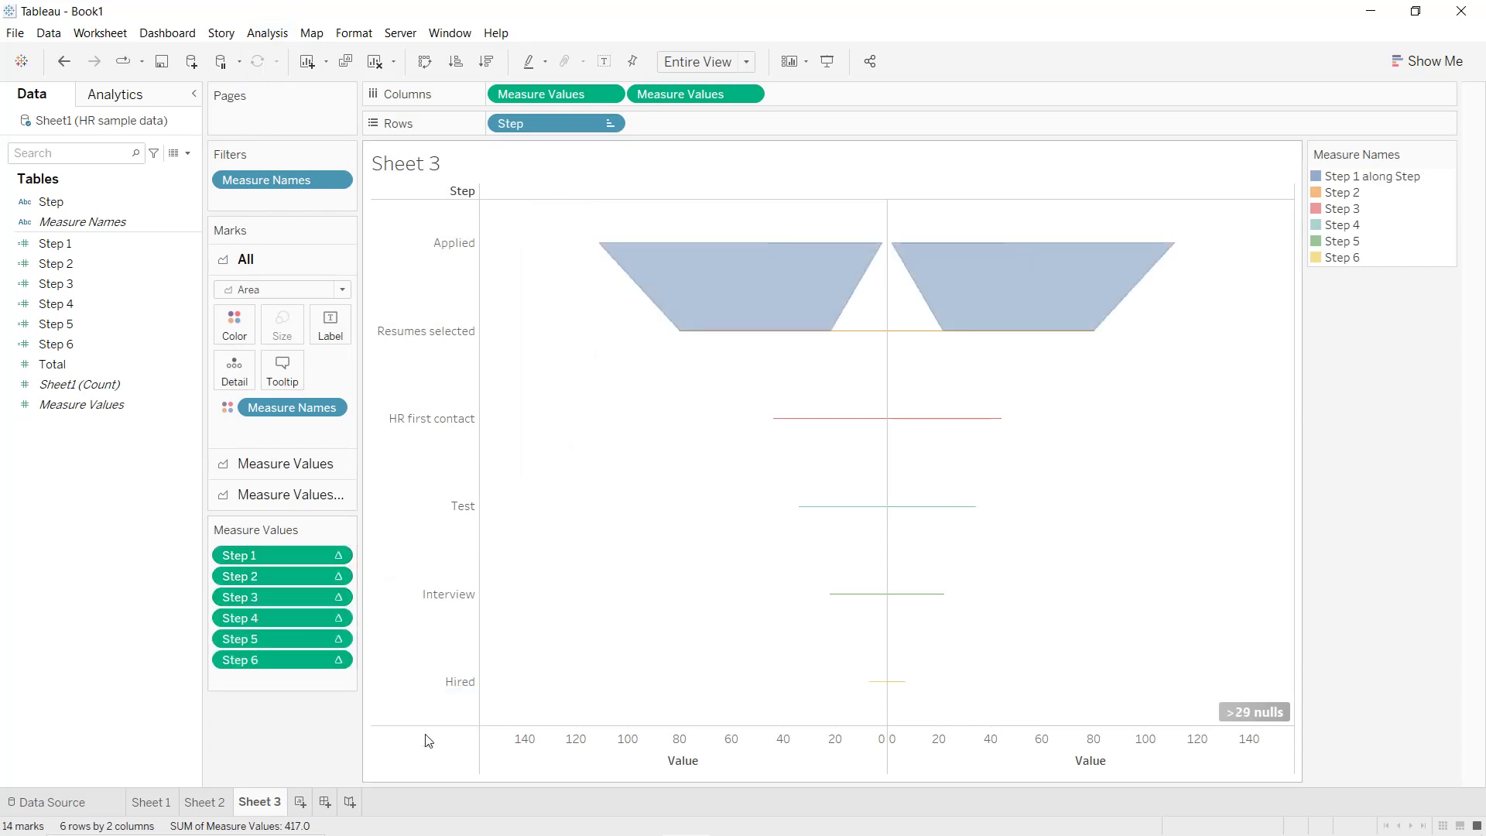
left_click(337, 576)
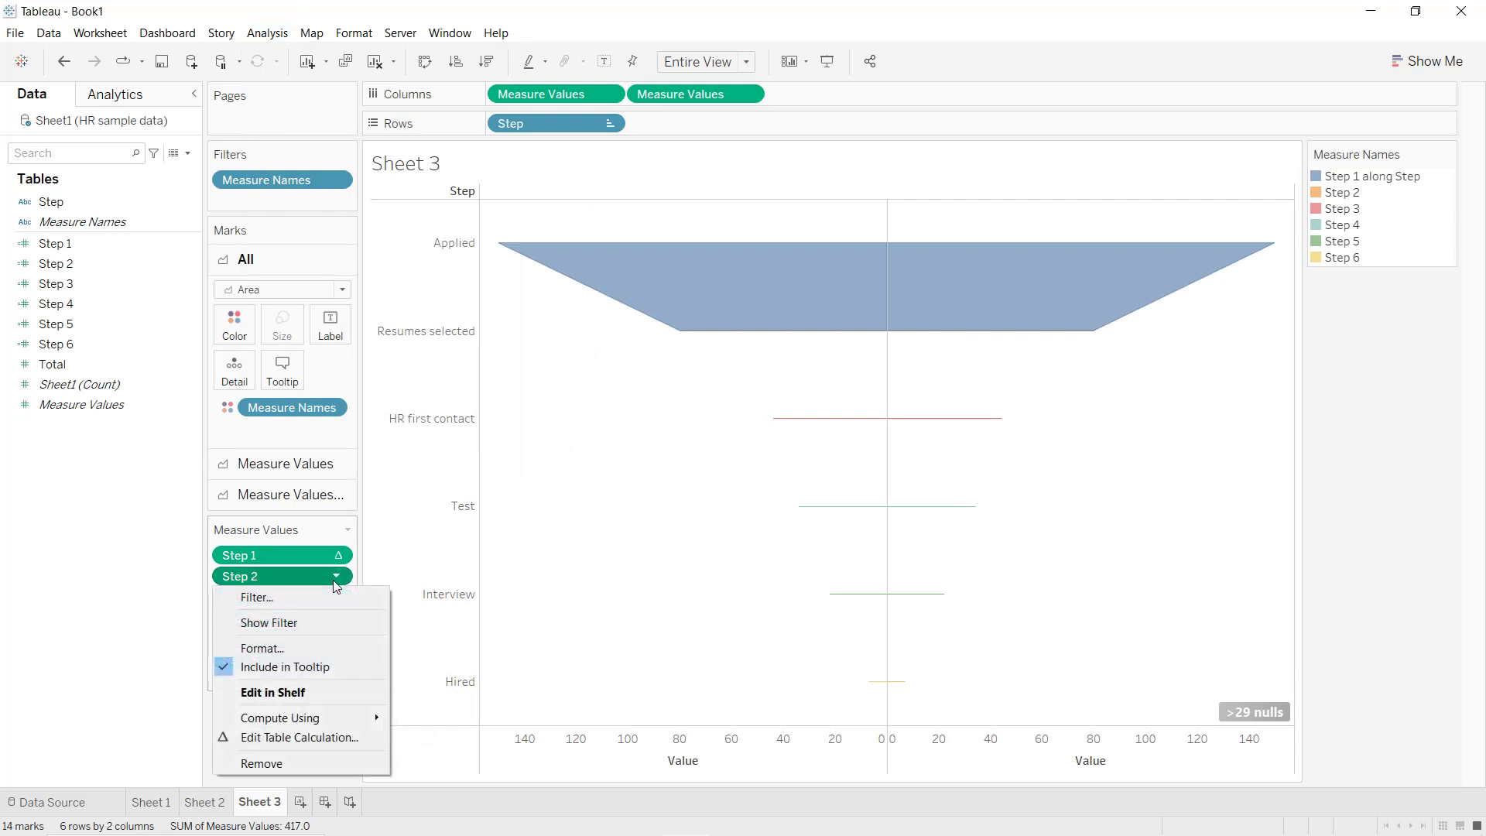
mouse_move(346, 724)
left_click(425, 754)
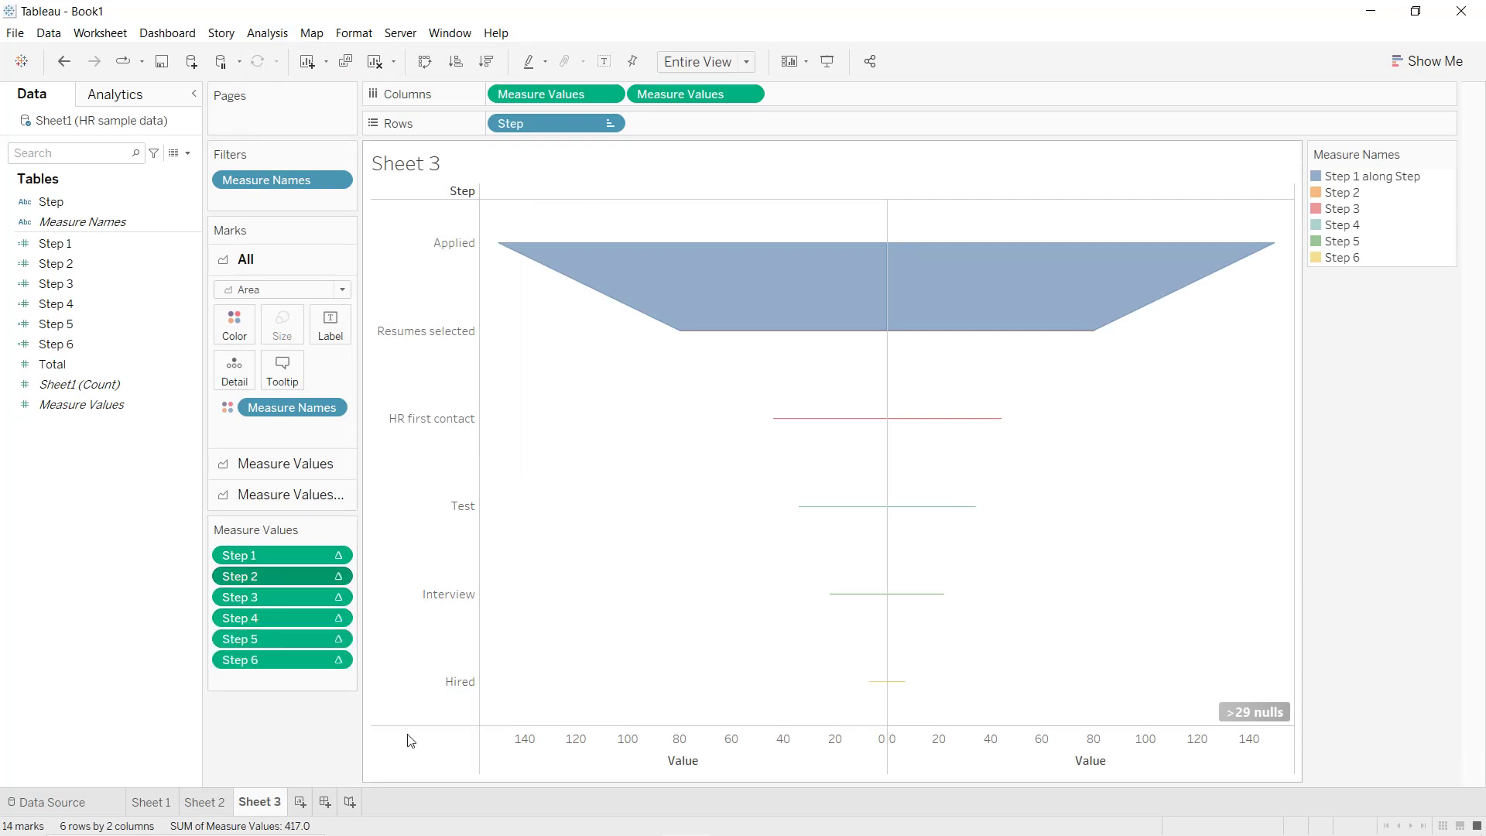
- Compute Steps 3, 4, 5 and 6 using Step
left_click(344, 601)
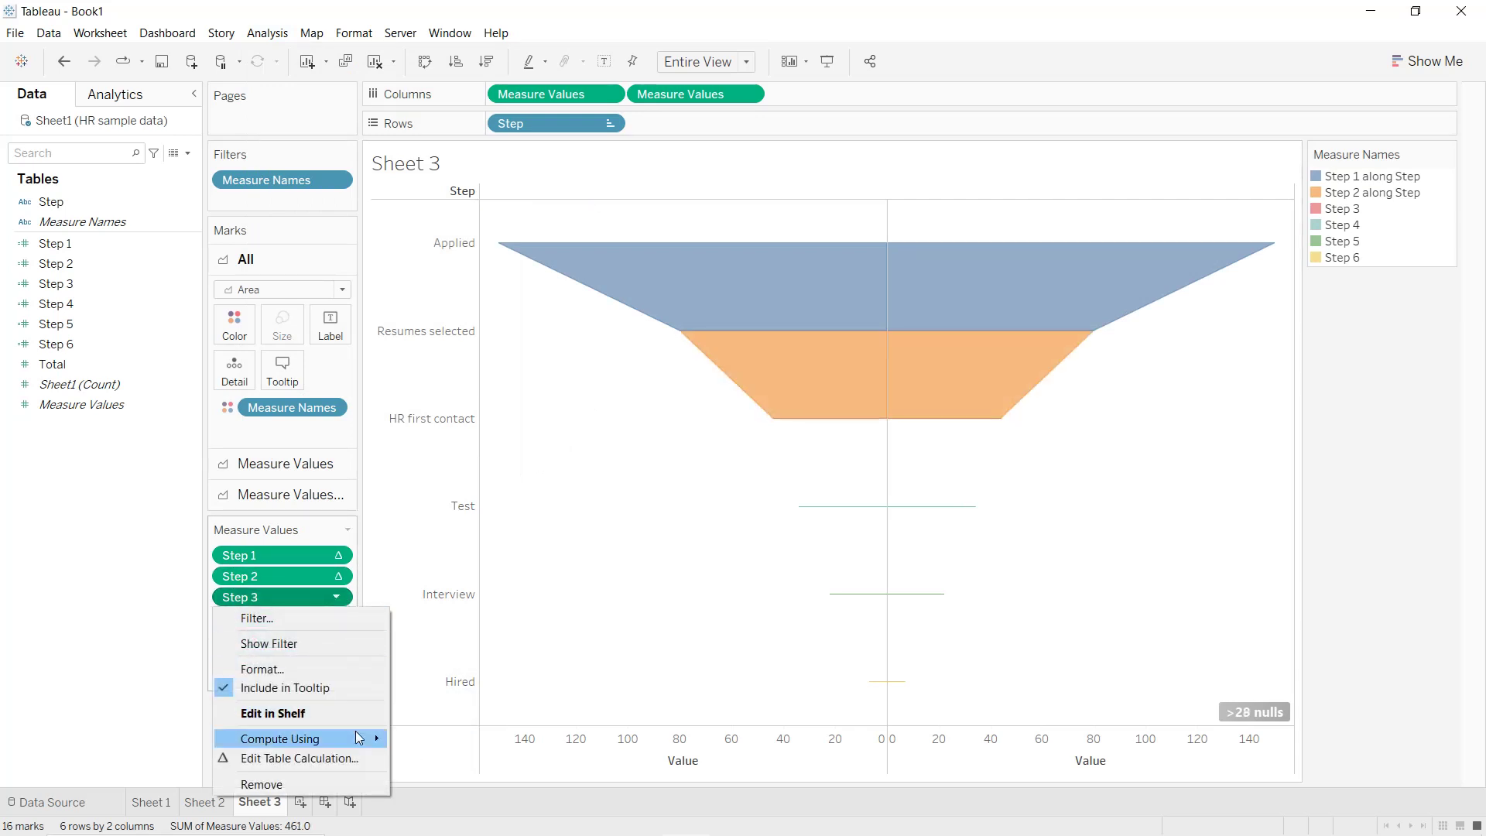
mouse_move(375, 738)
left_click(424, 776)
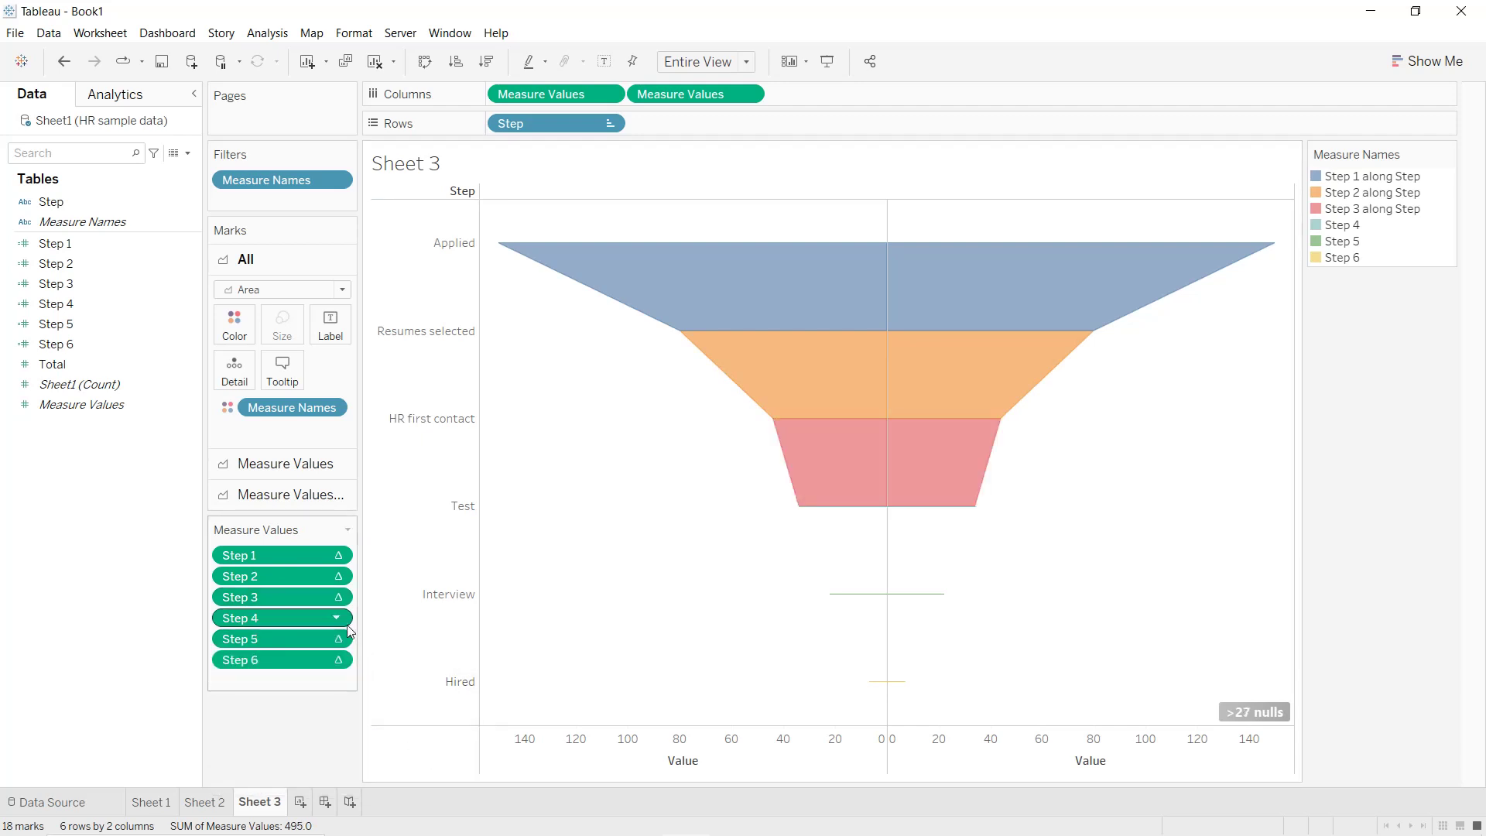
left_click(337, 619)
mouse_move(372, 759)
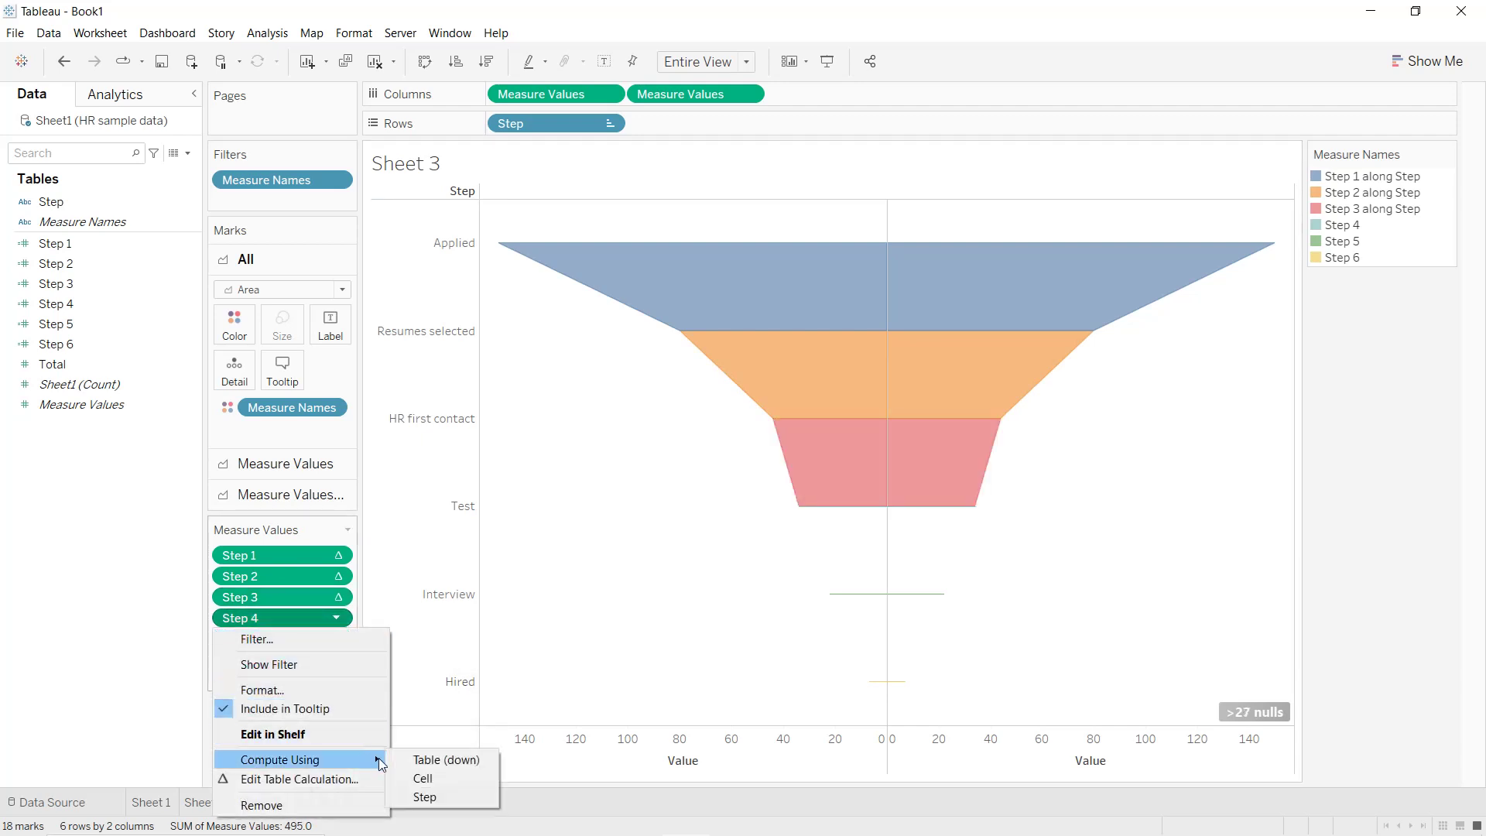
left_click(423, 797)
left_click(336, 638)
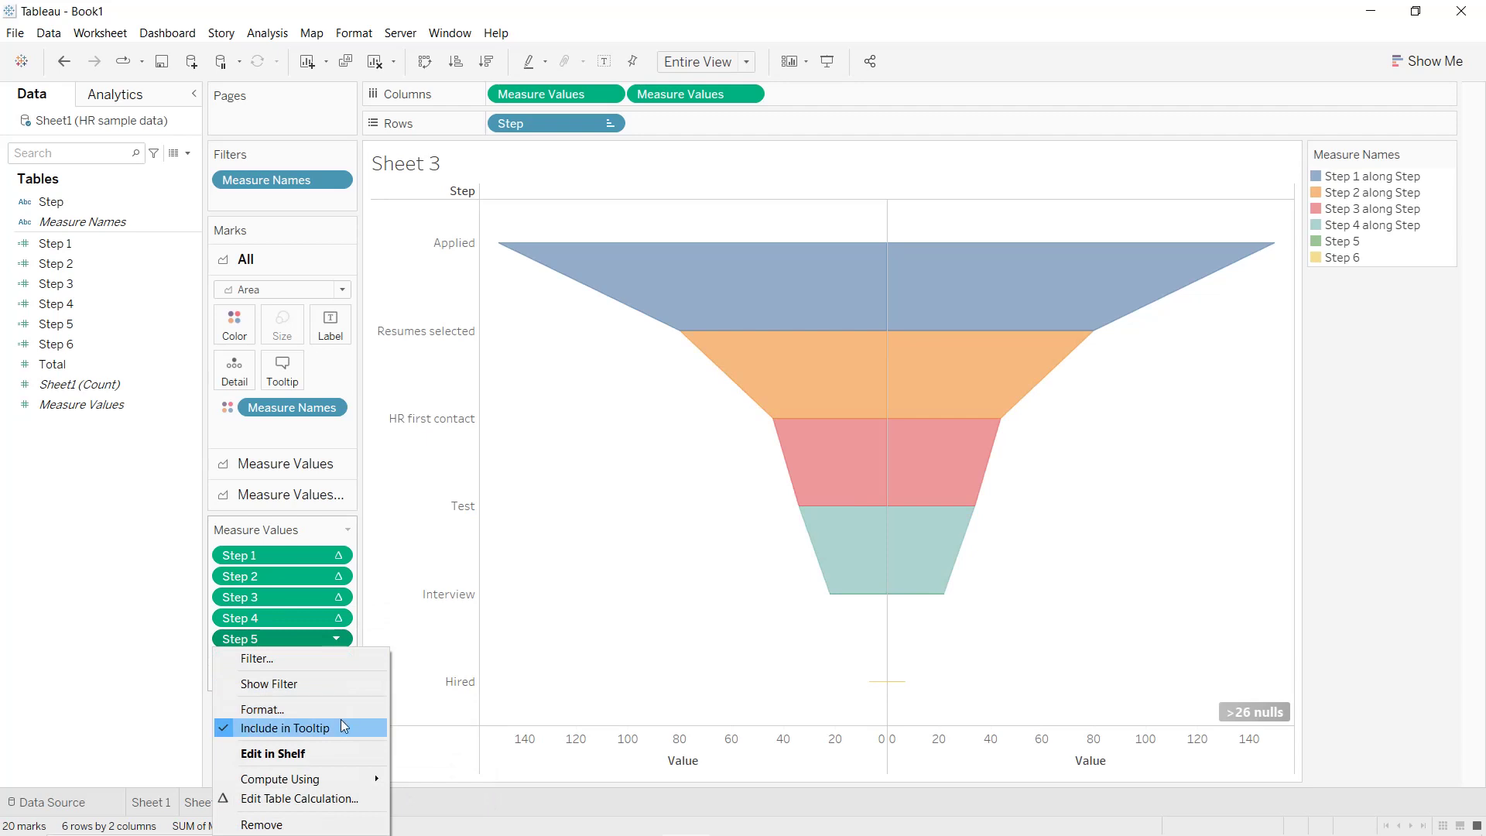
mouse_move(344, 780)
left_click(424, 815)
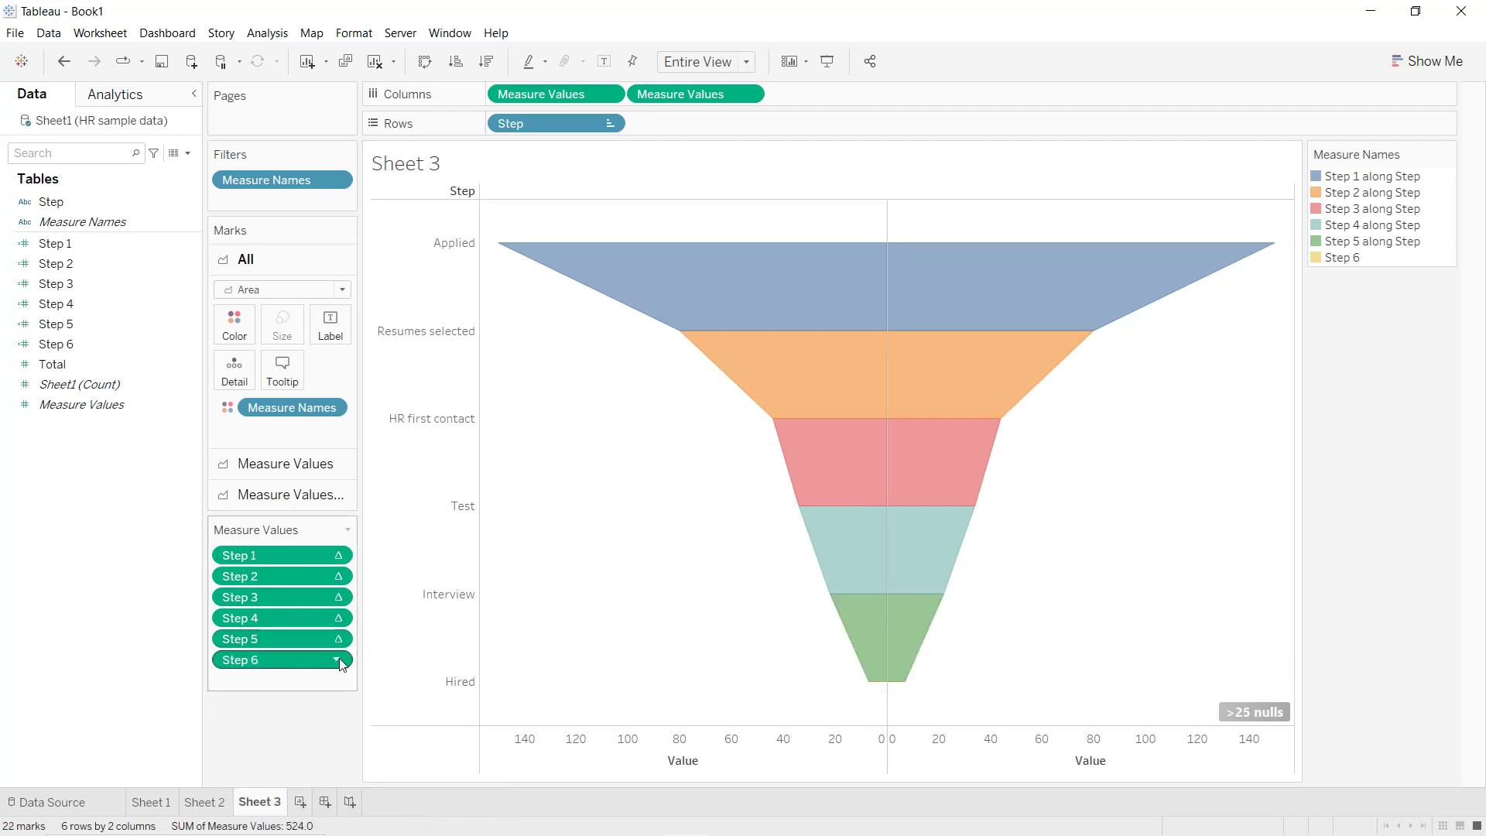
left_click(345, 667)
mouse_move(364, 779)
left_click(424, 817)
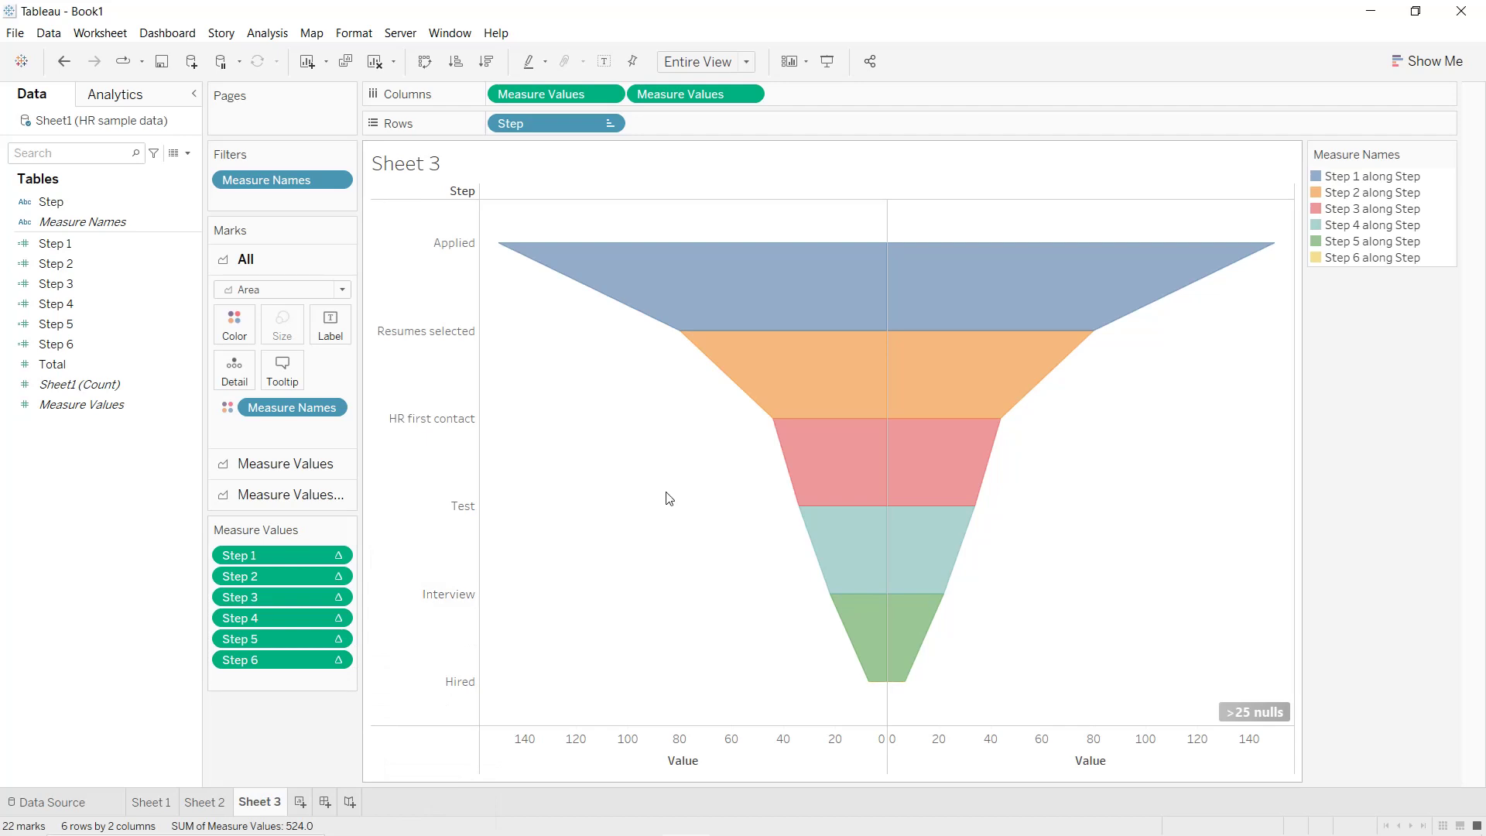
- Hide the Step headers, value axis, nulls indicator and the Sheet 3 title
right_click(429, 354)
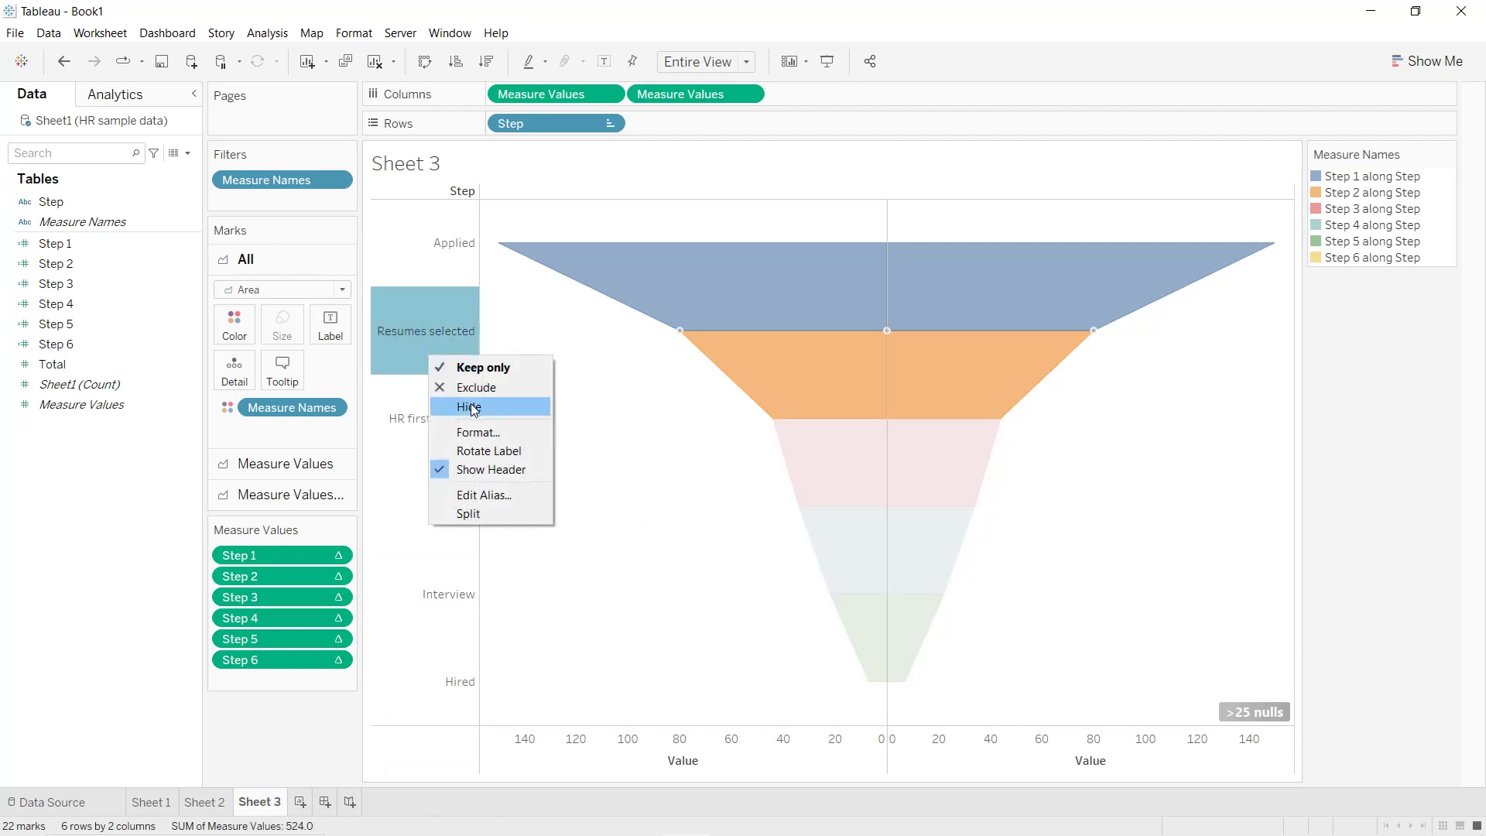
left_click(472, 470)
right_click(681, 753)
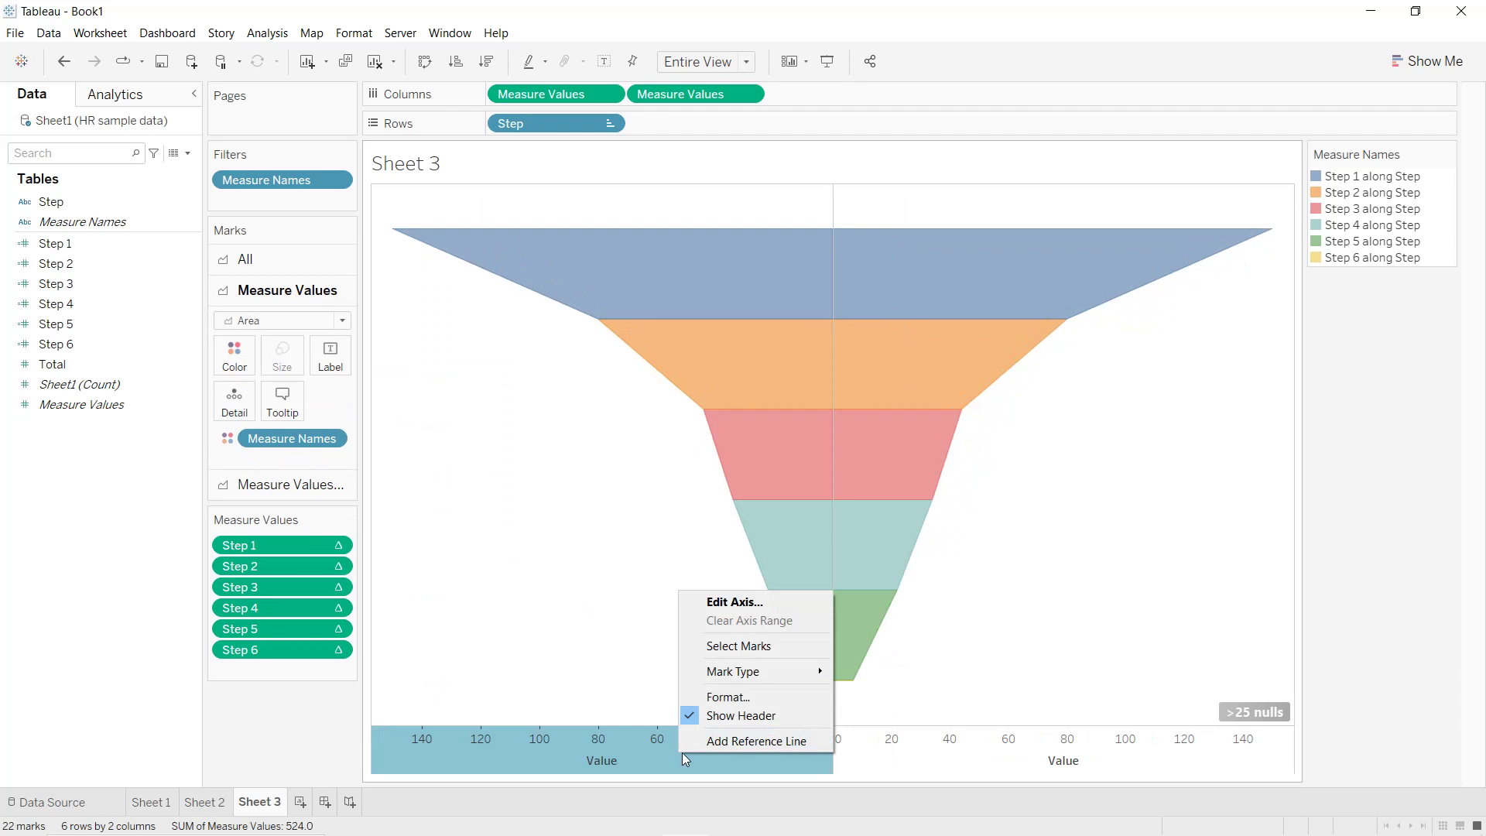
left_click(719, 718)
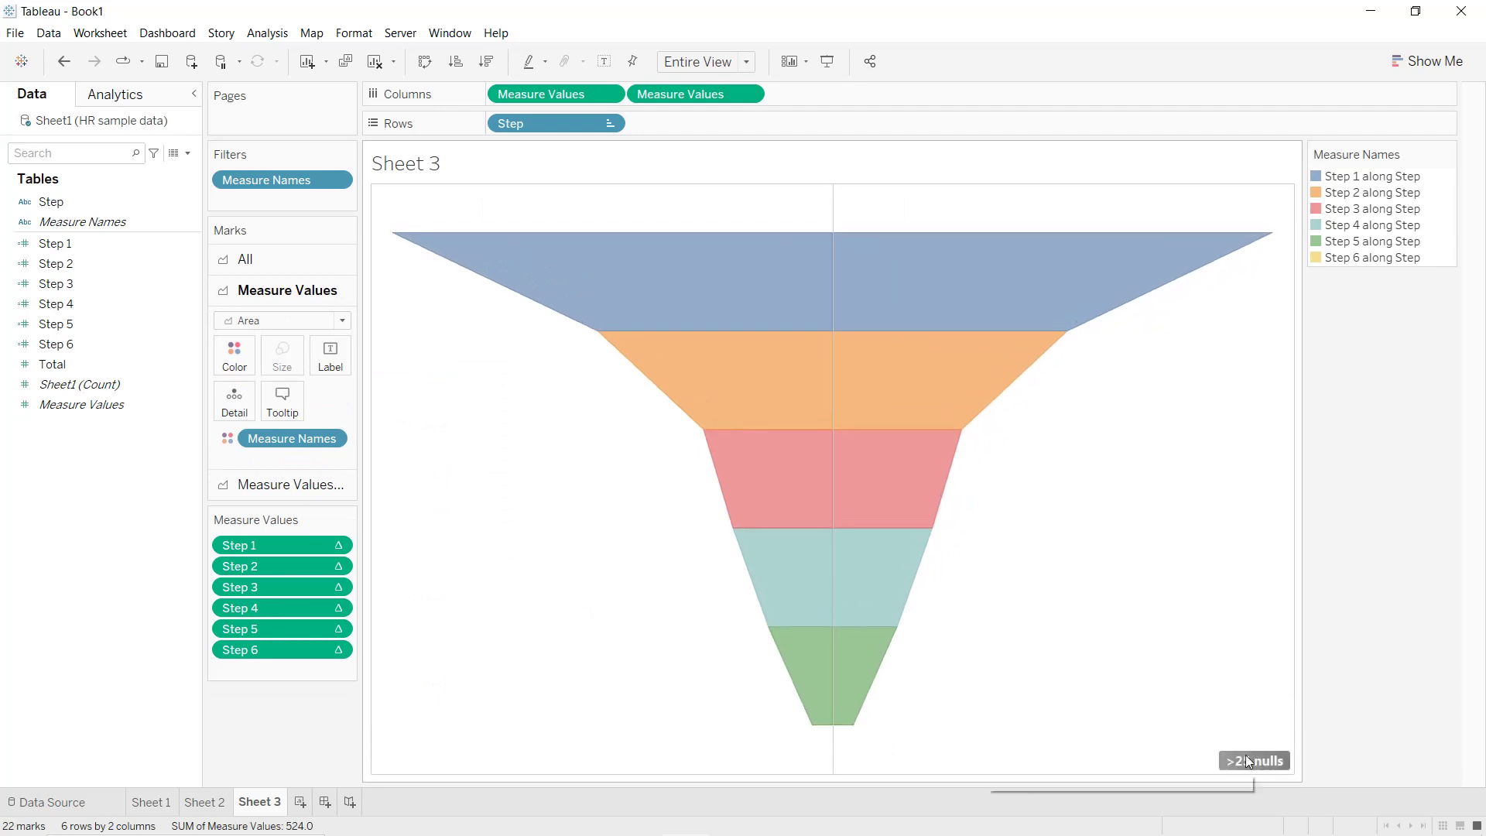
right_click(1247, 761)
left_click(1261, 762)
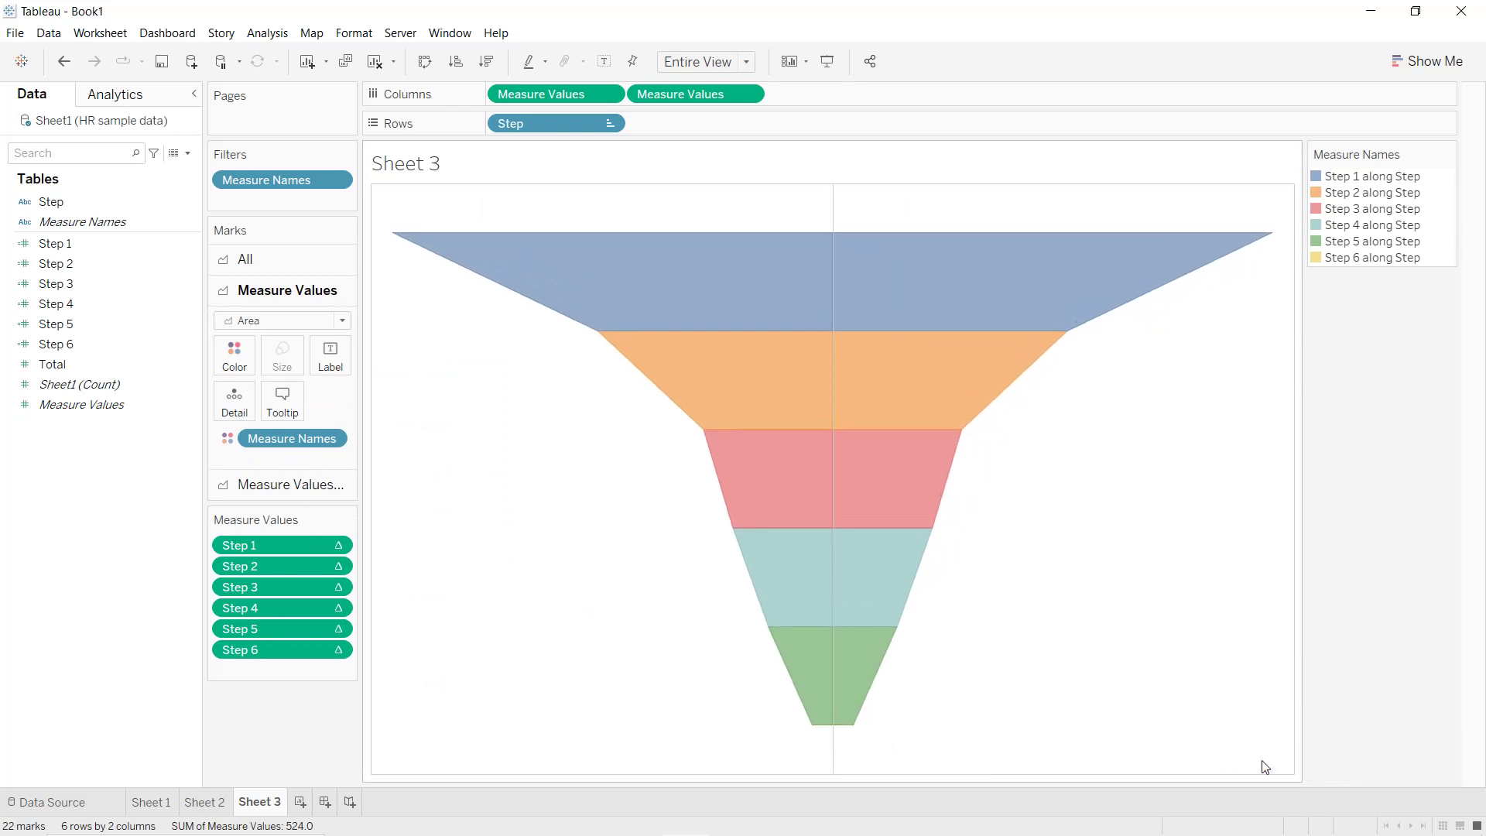
right_click(631, 163)
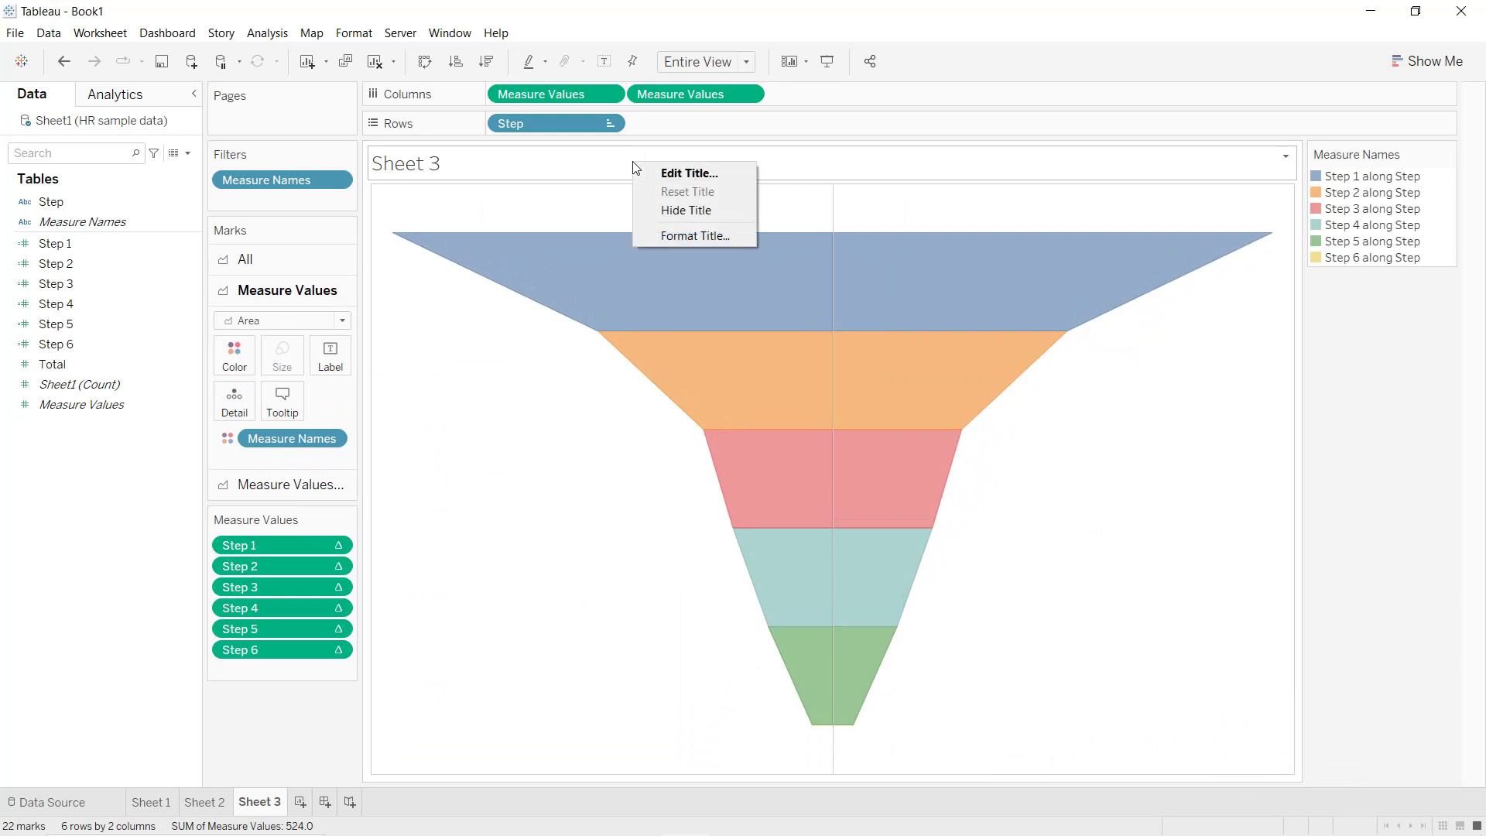
left_click(654, 207)
right_click(505, 320)
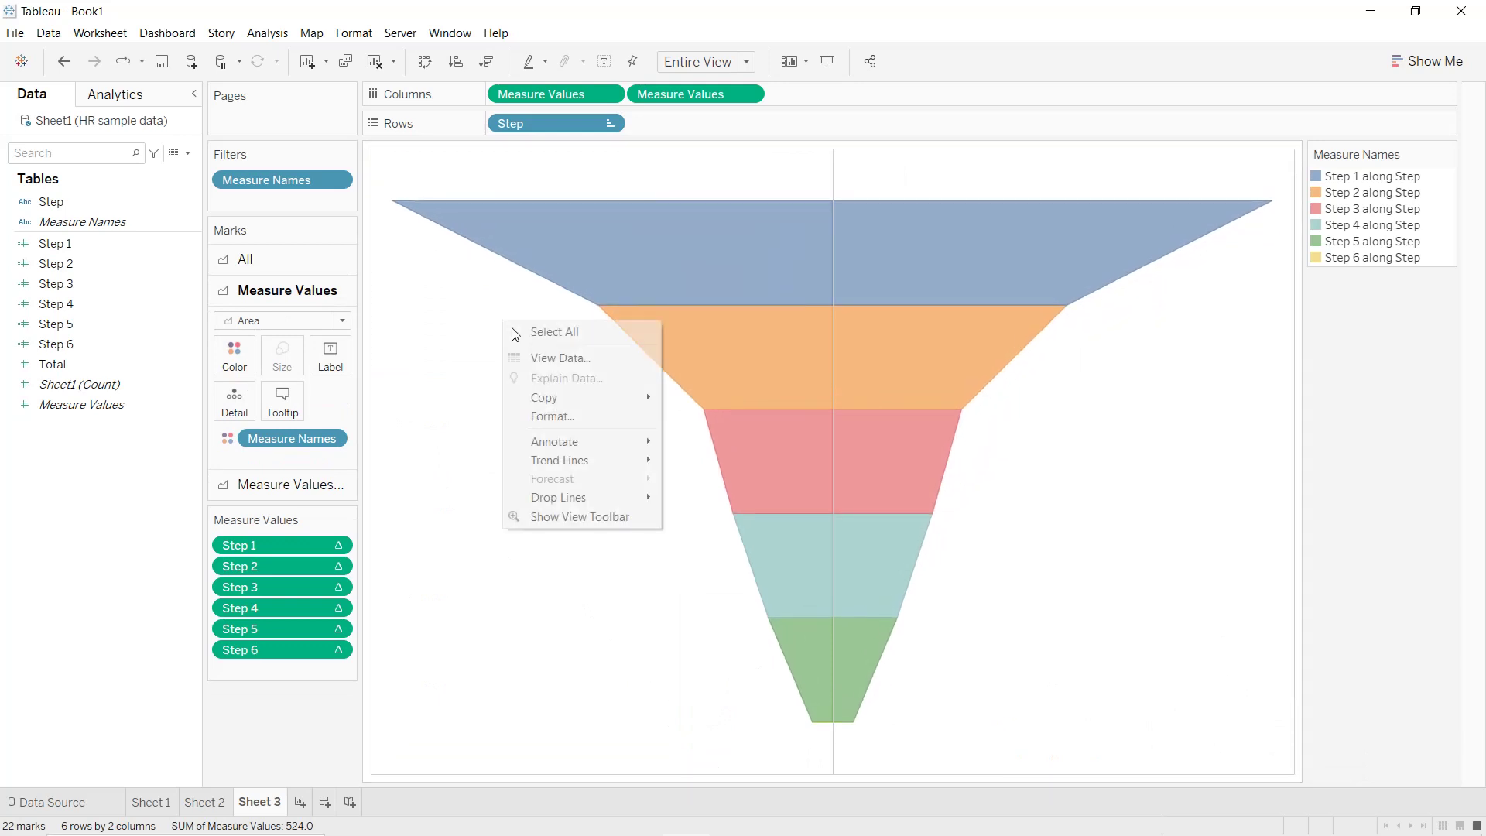
left_click(533, 415)
- Set the row and column divider pane borders to None
left_click(93, 126)
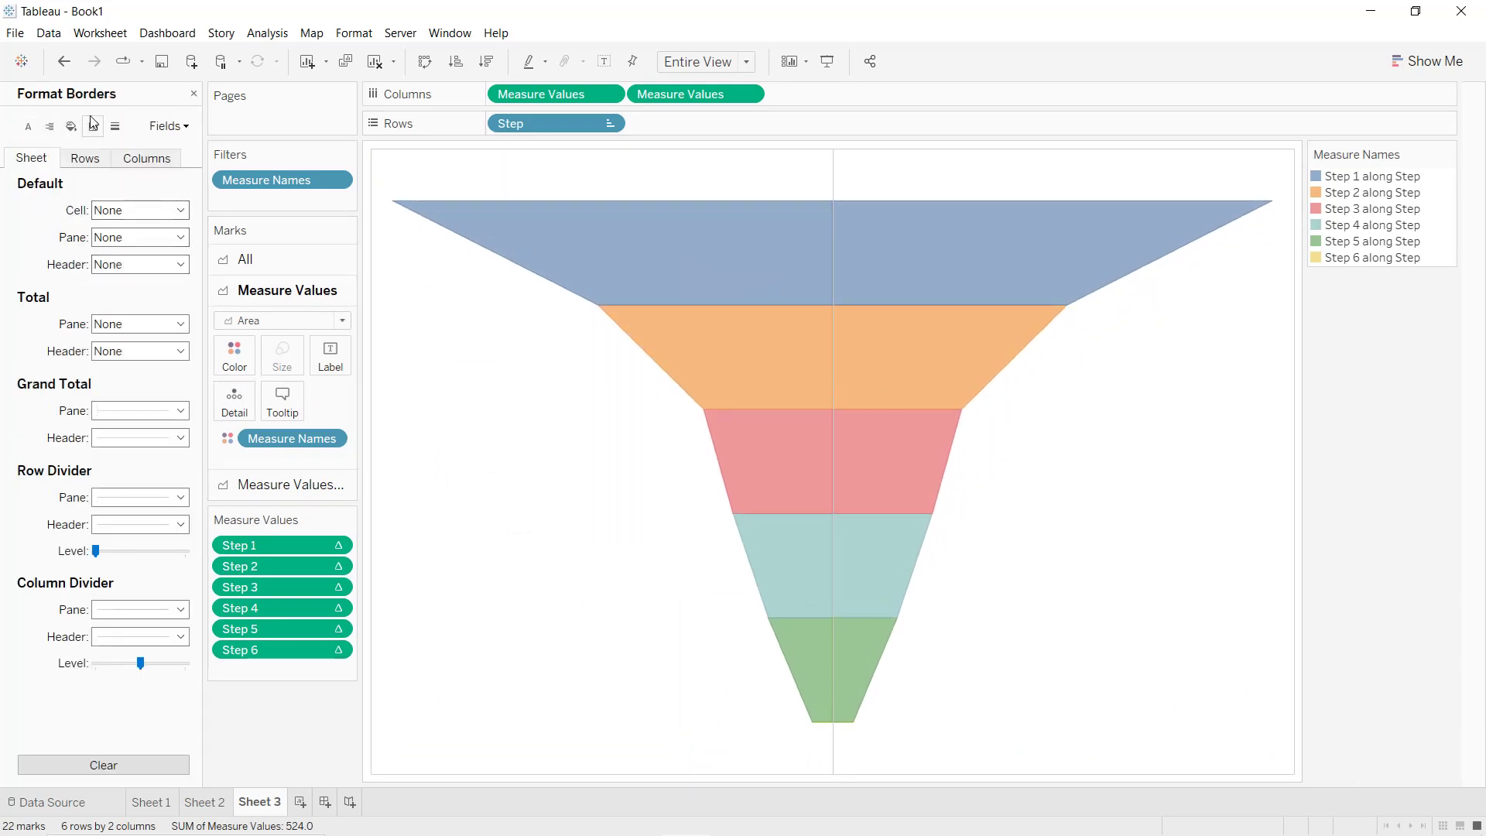
left_click(128, 497)
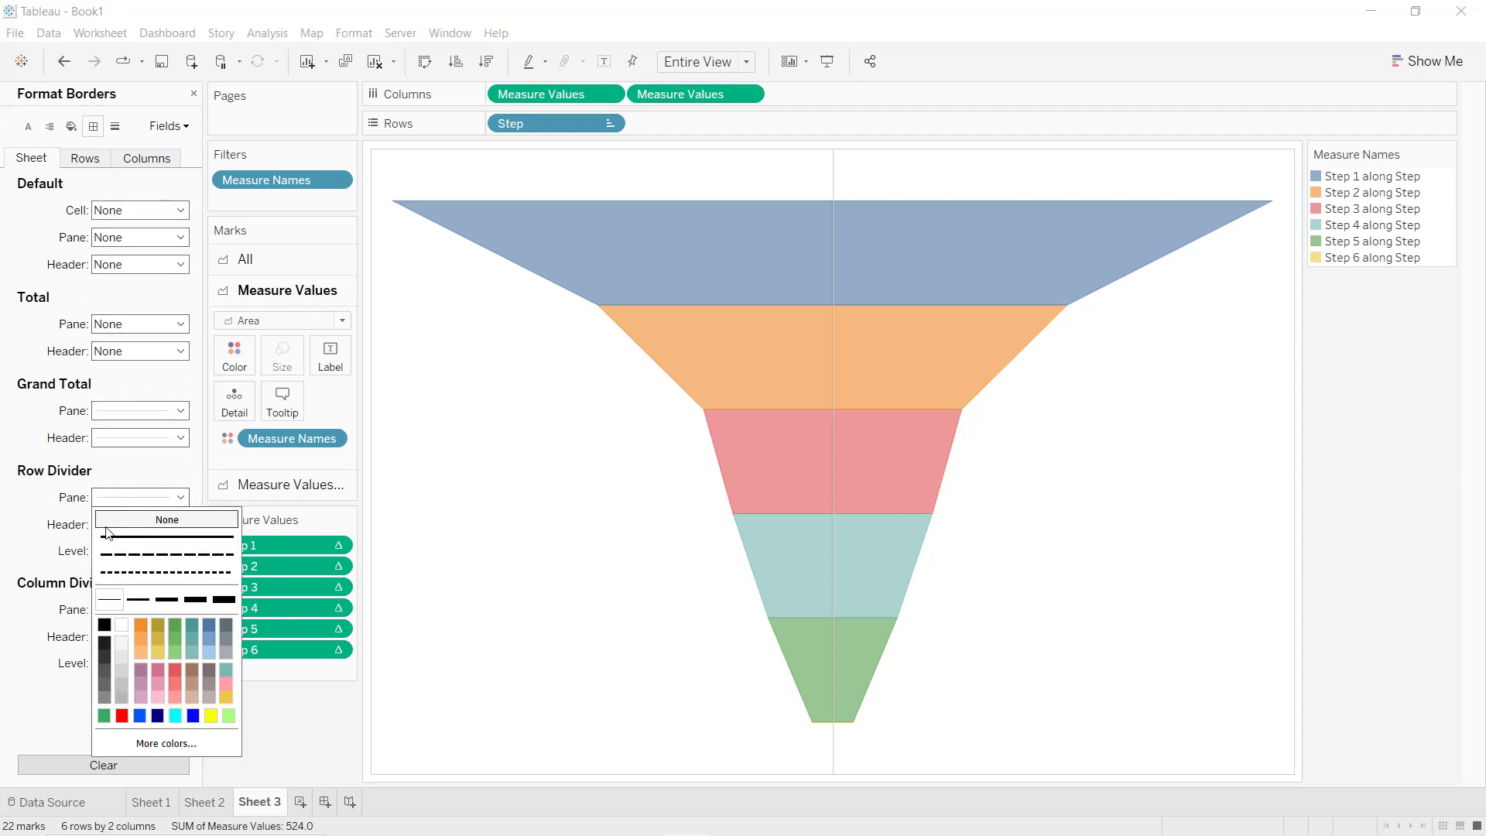
left_click(165, 513)
left_click(112, 611)
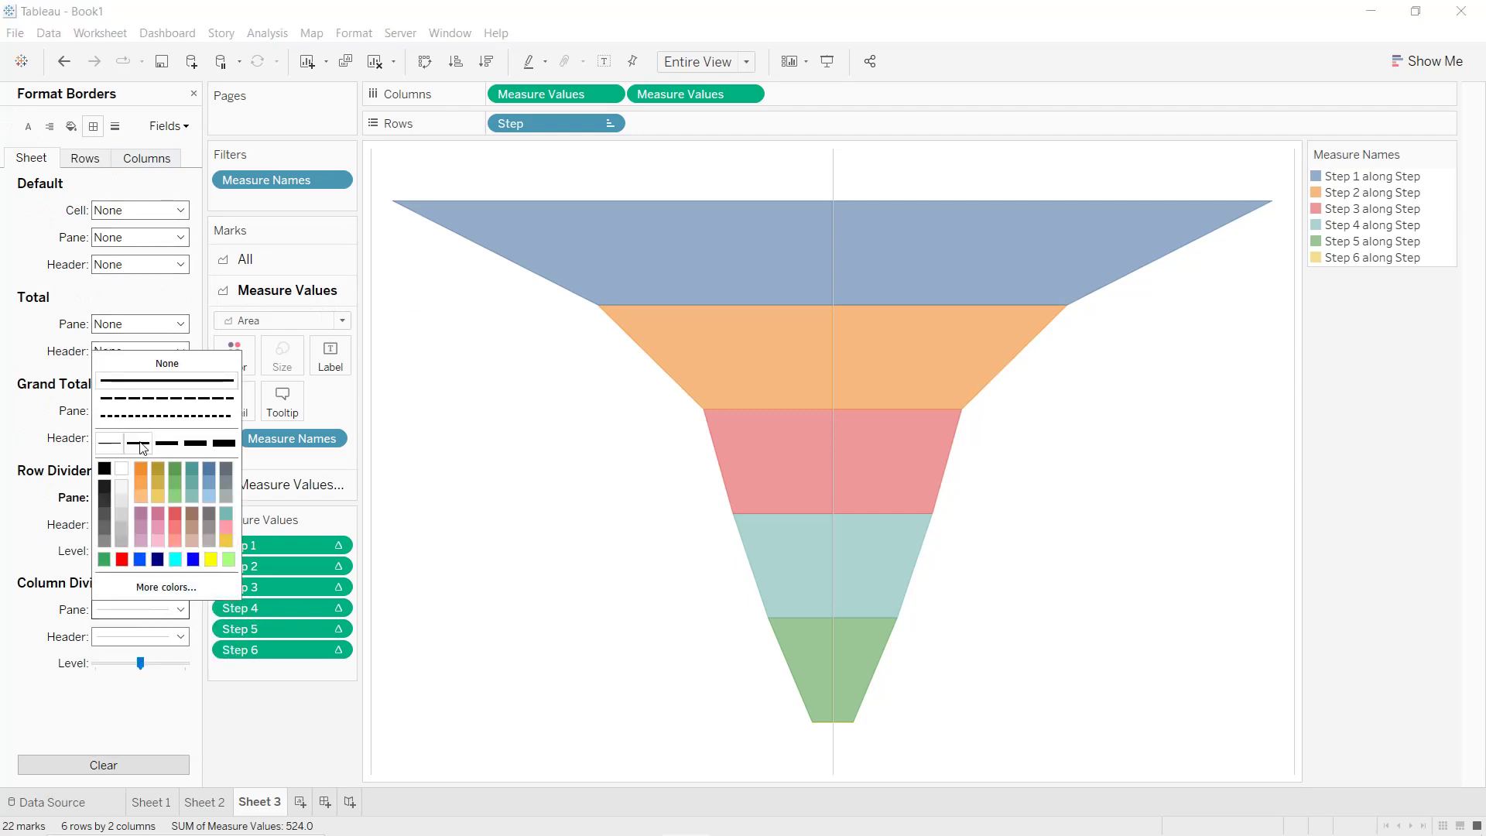
left_click(152, 371)
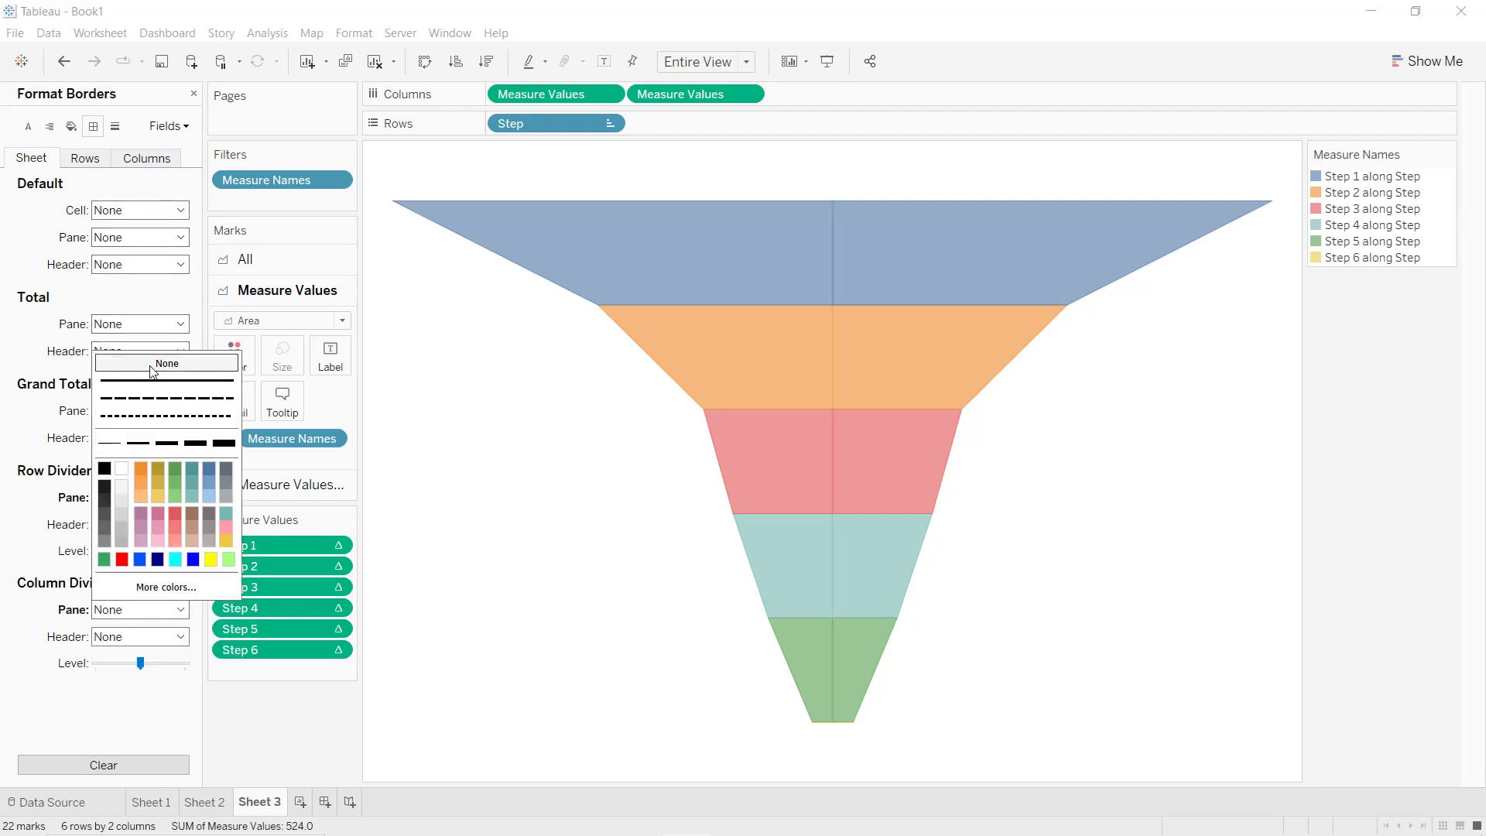
- Set the colour opacity of all marks to 100%
left_click(234, 355)
left_click(259, 272)
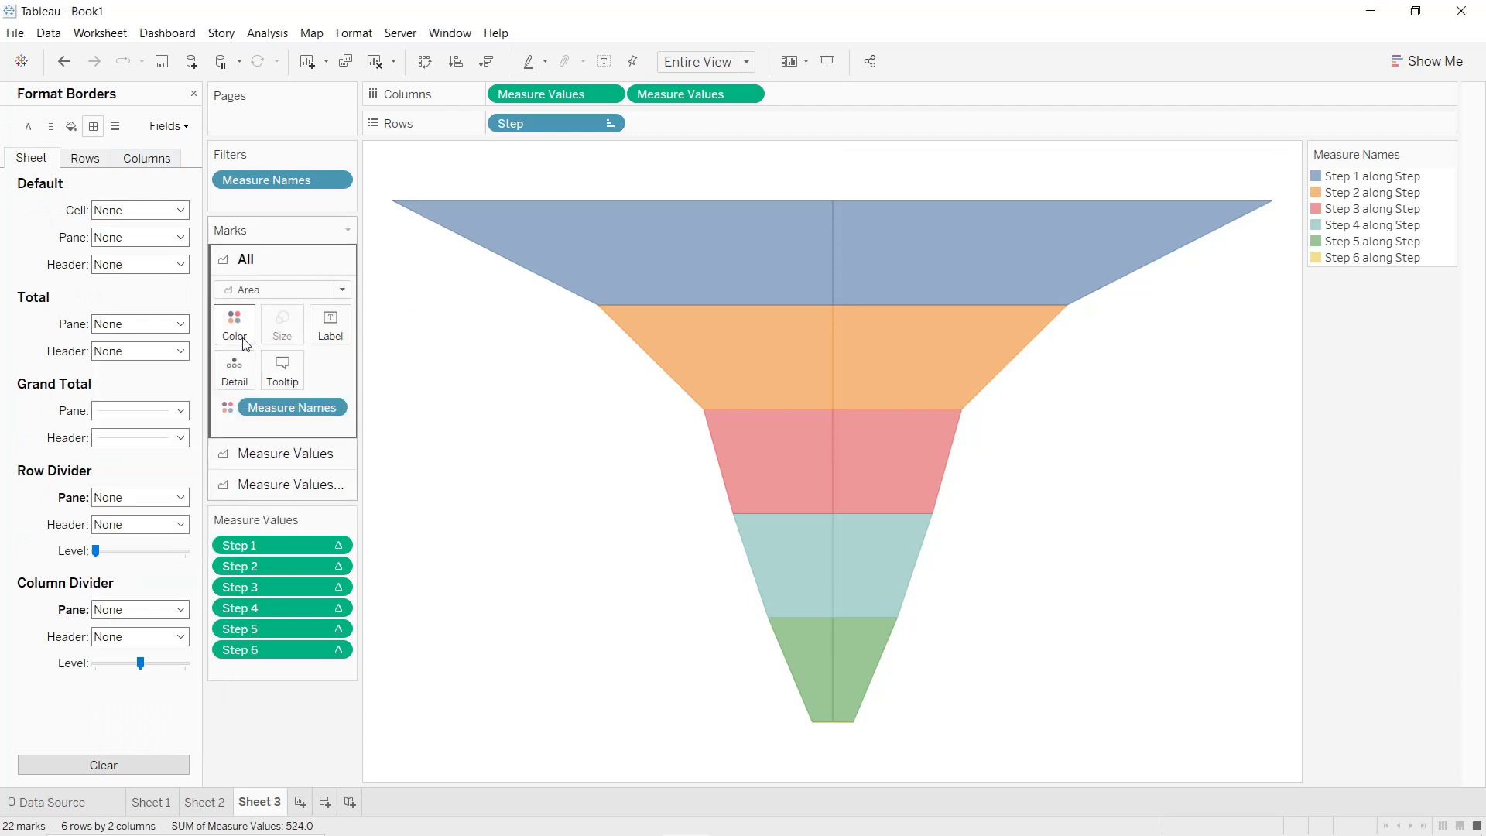
left_click(234, 323)
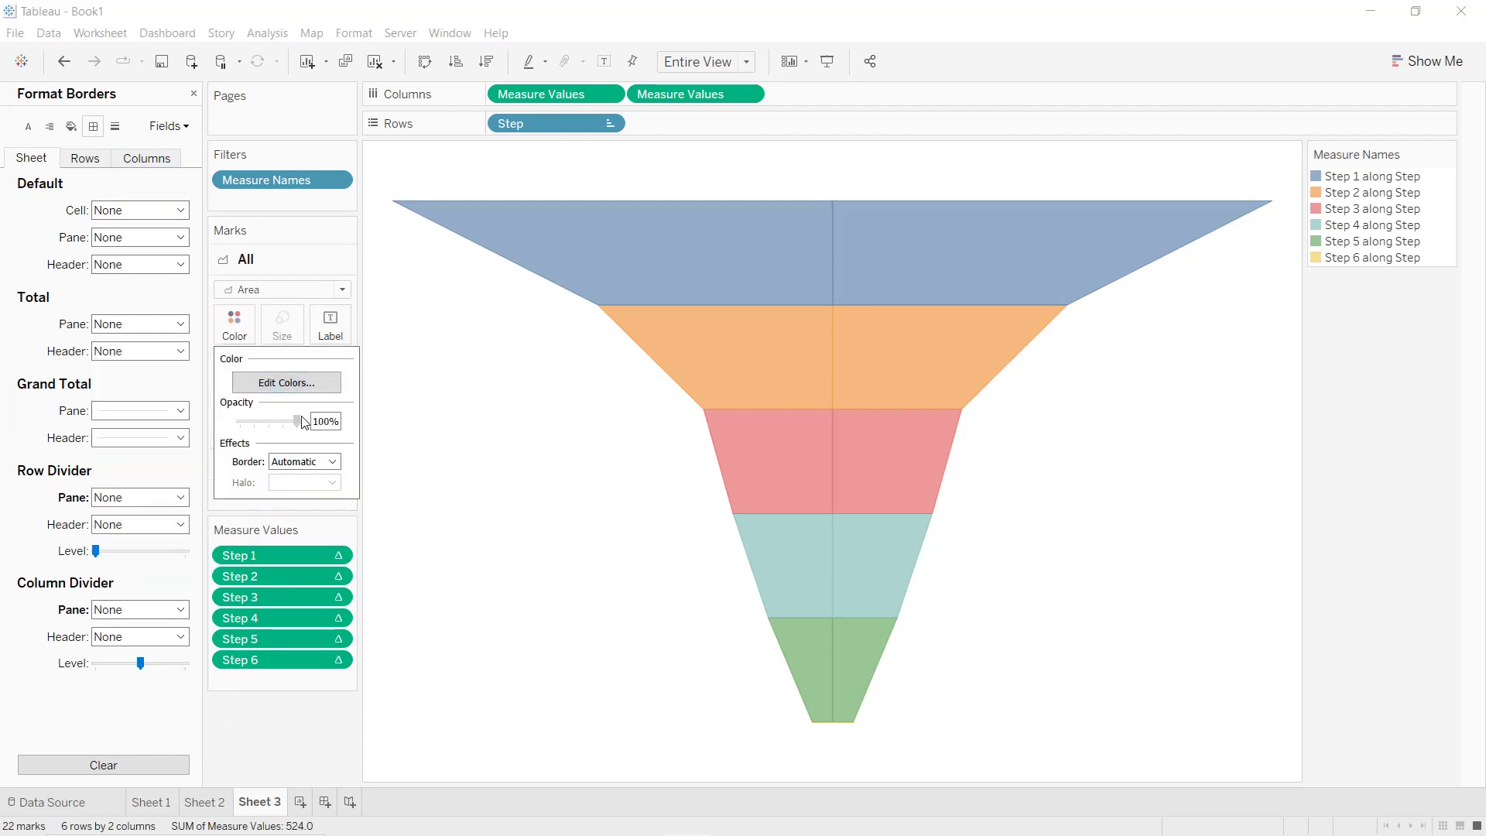
left_click_drag(304, 422, 305, 422)
left_click(468, 393)
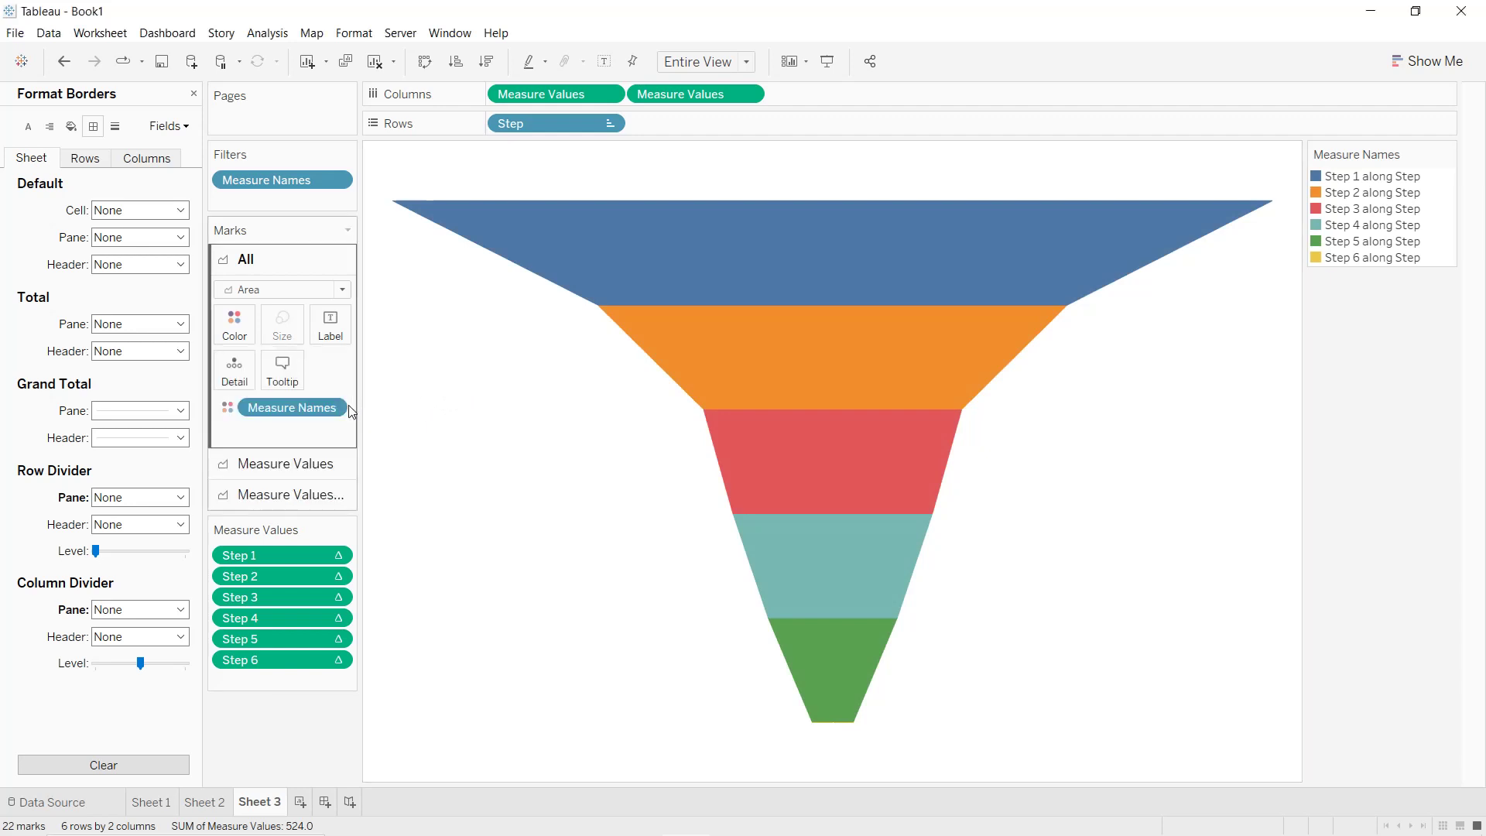
left_click(307, 467)
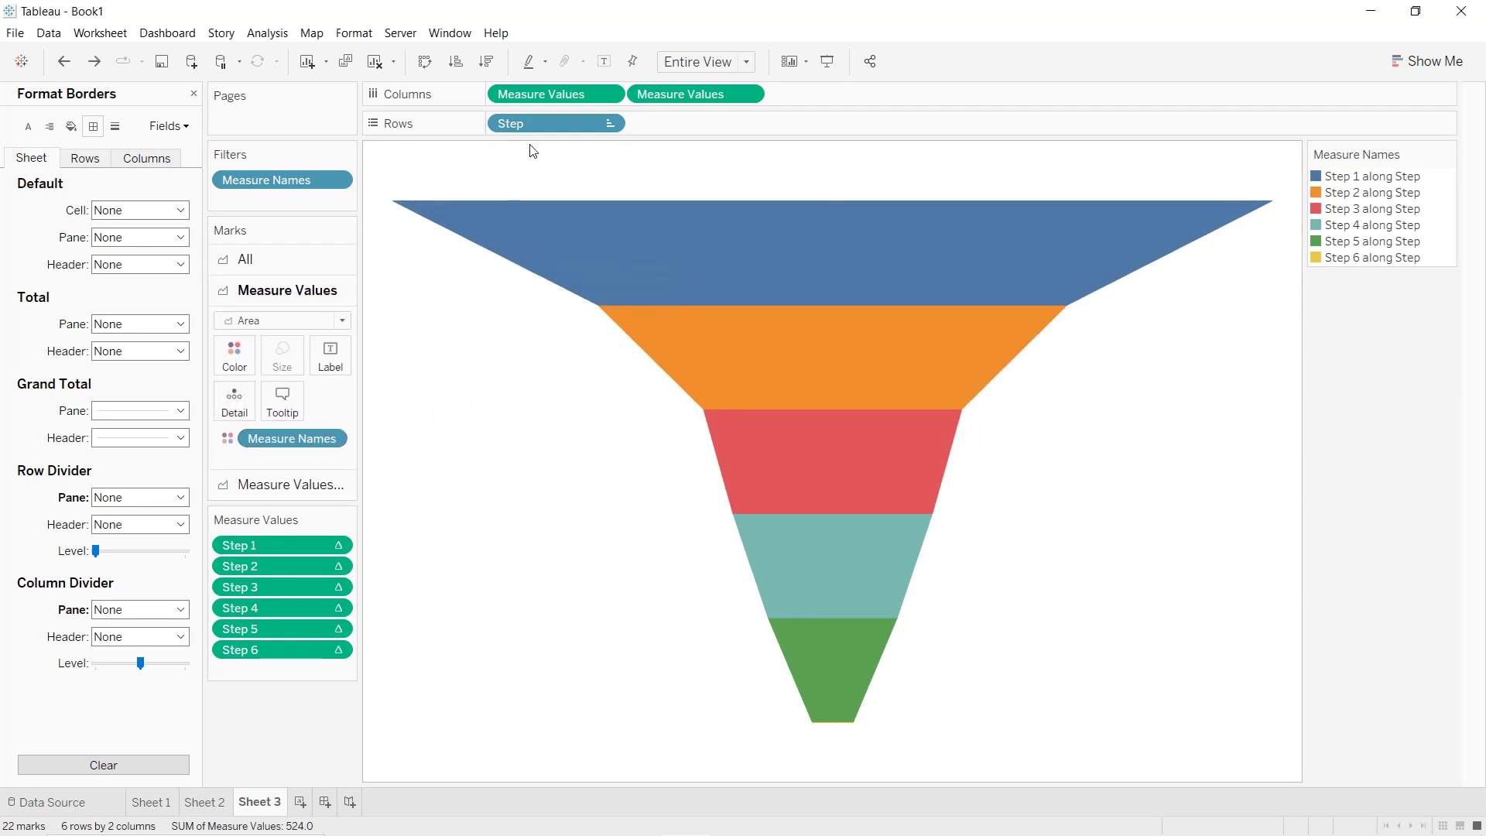
- Label the funnel bands with Step names and Total counts, aligned bottom-left
left_click_drag(539, 122, 334, 365)
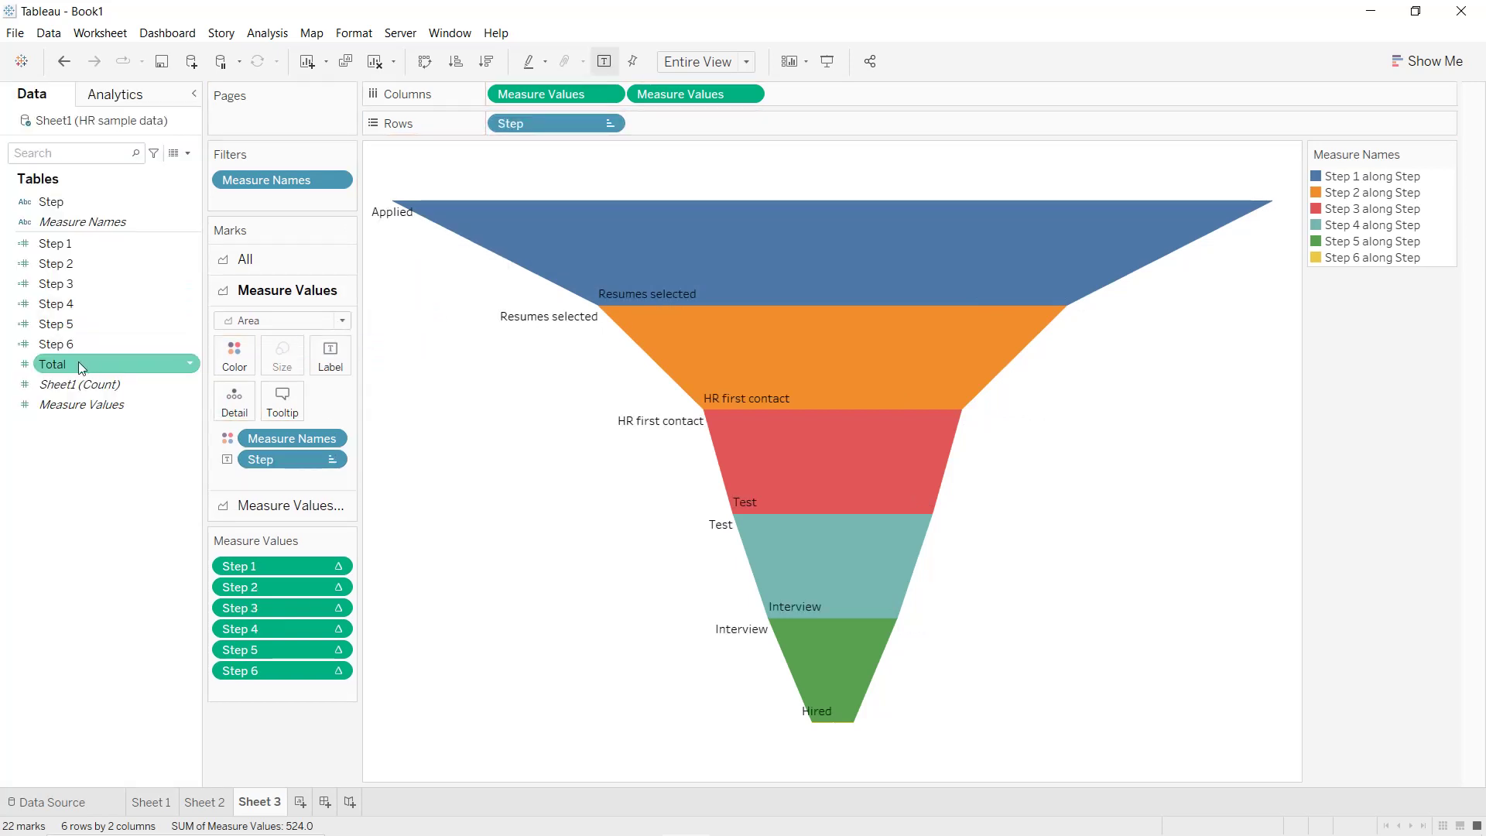
left_click_drag(77, 361, 327, 360)
left_click(325, 361)
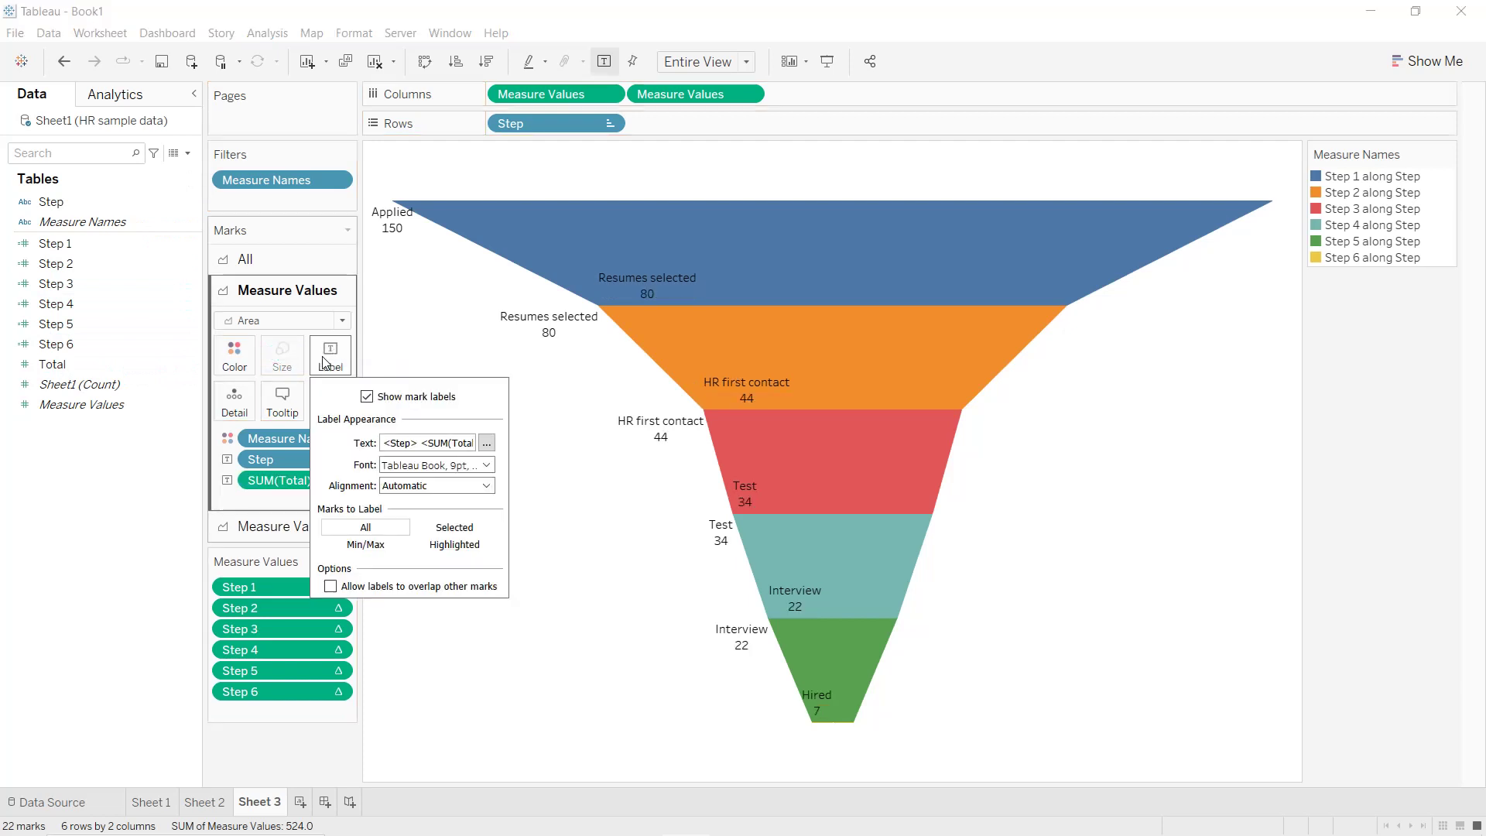
left_click(403, 494)
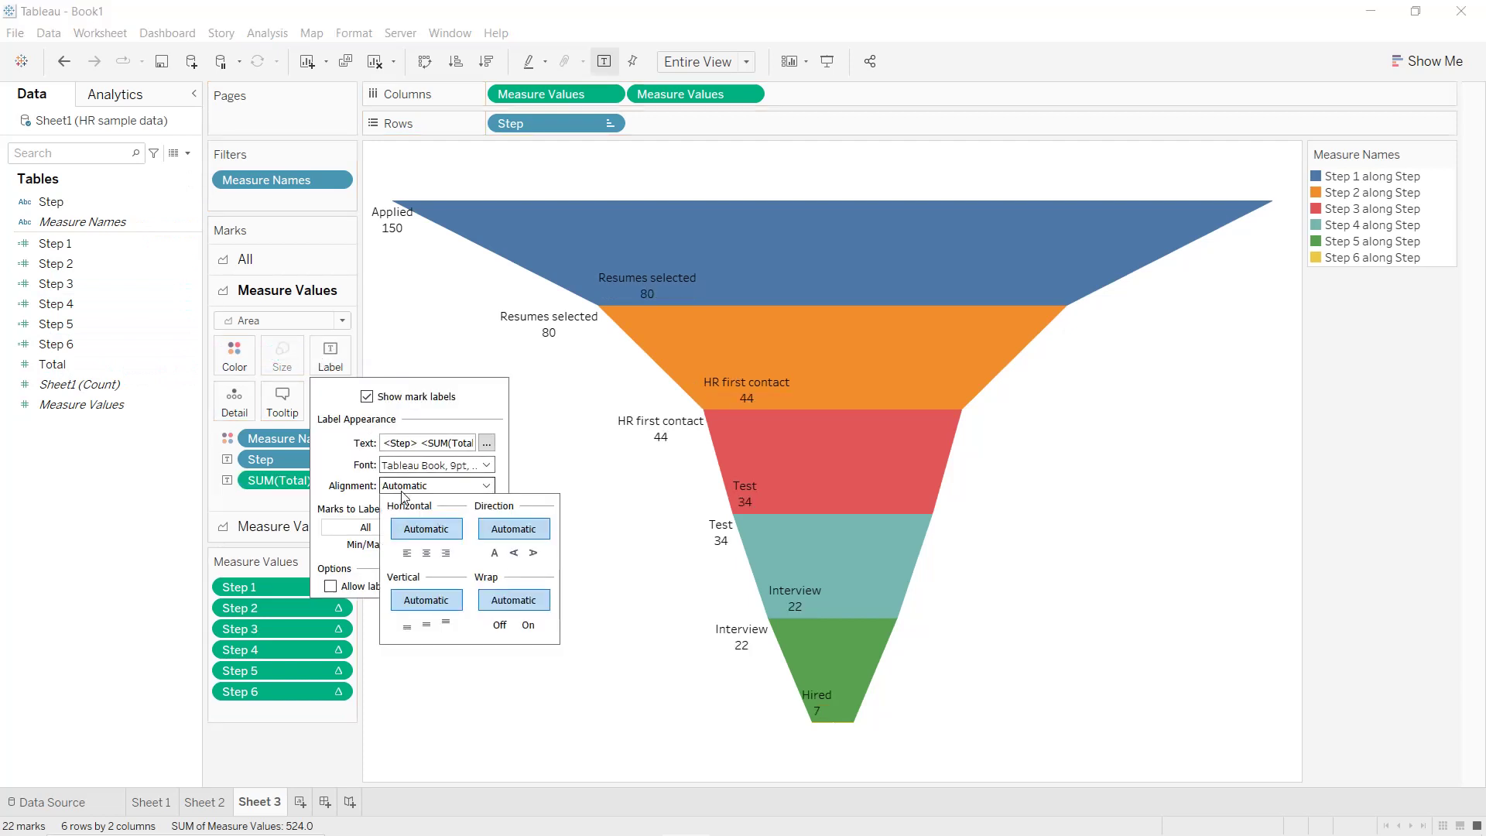
left_click(405, 627)
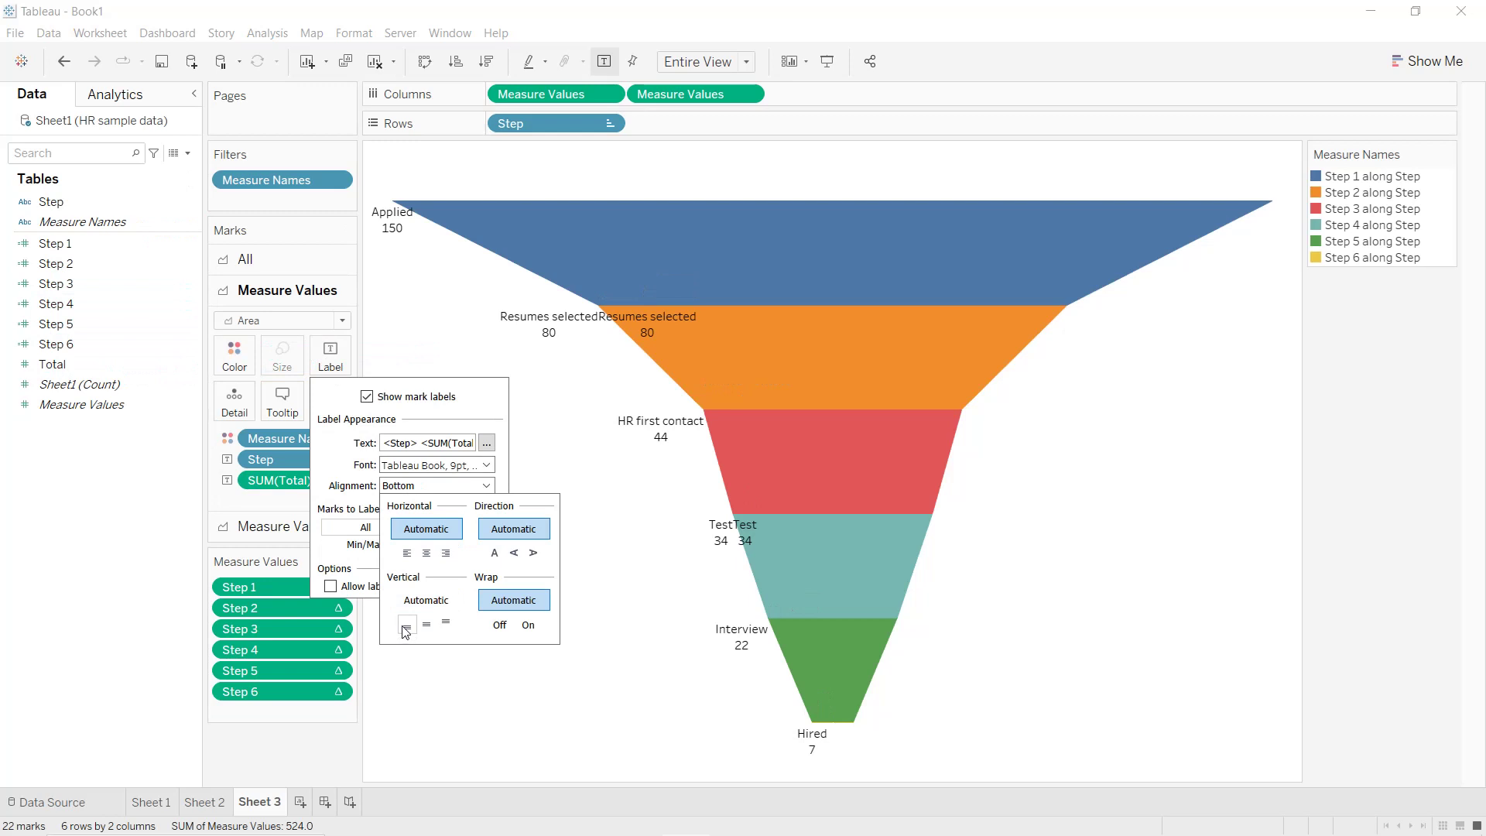
left_click(407, 554)
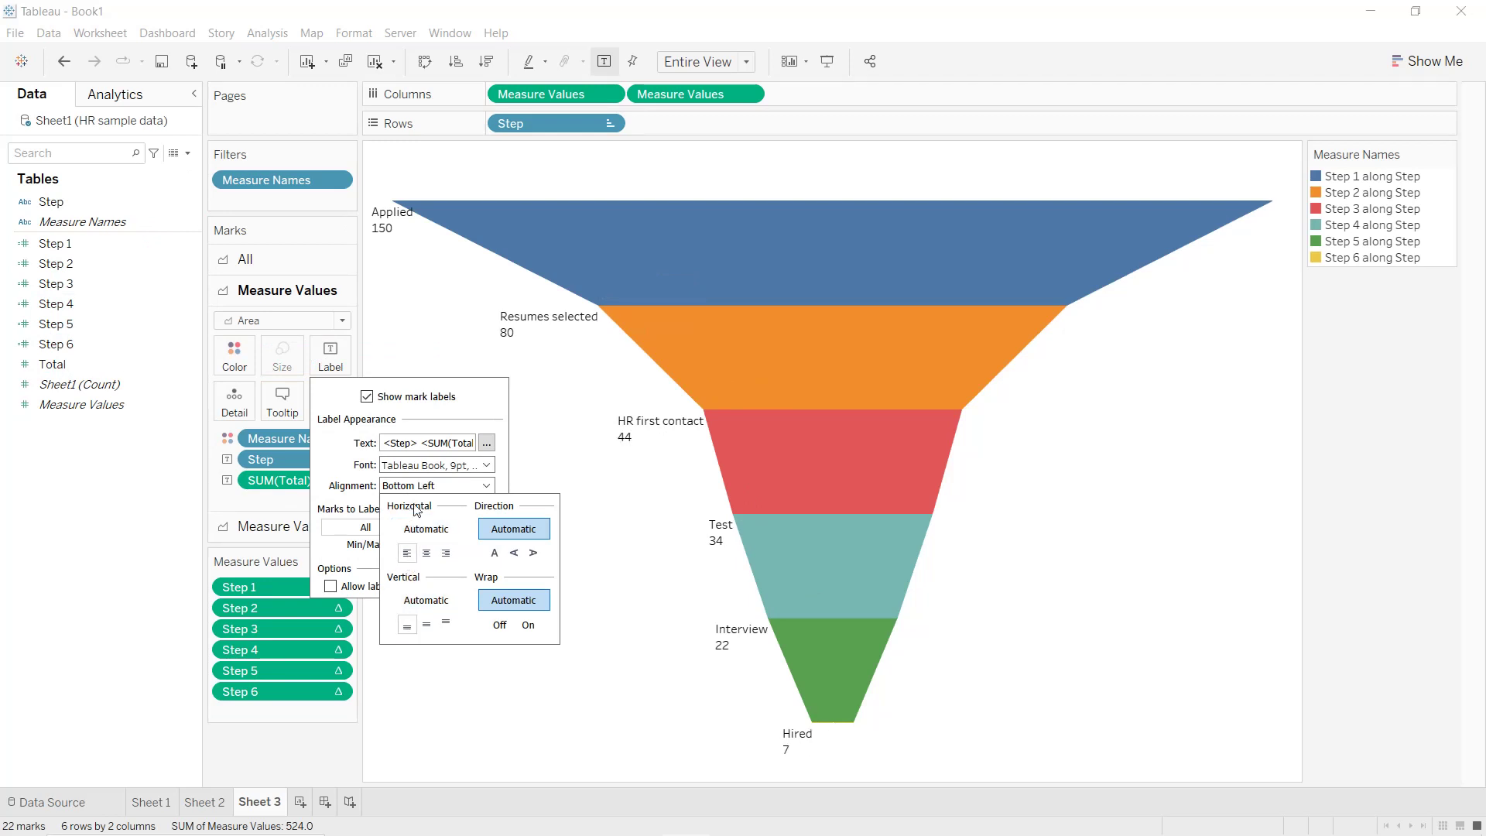
- Format the funnel labels as bold 11pt text
left_click(454, 465)
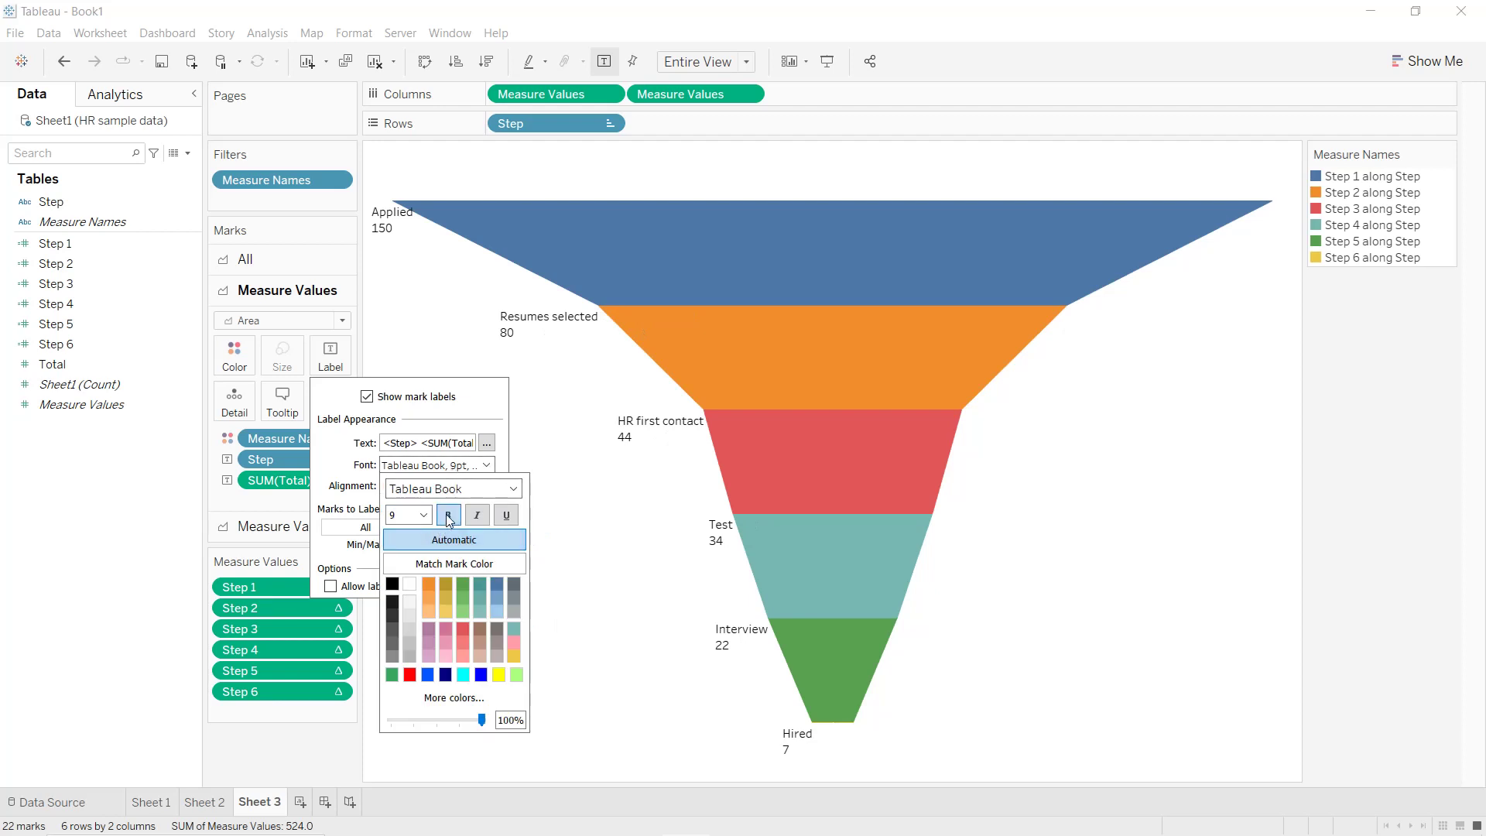
left_click(449, 516)
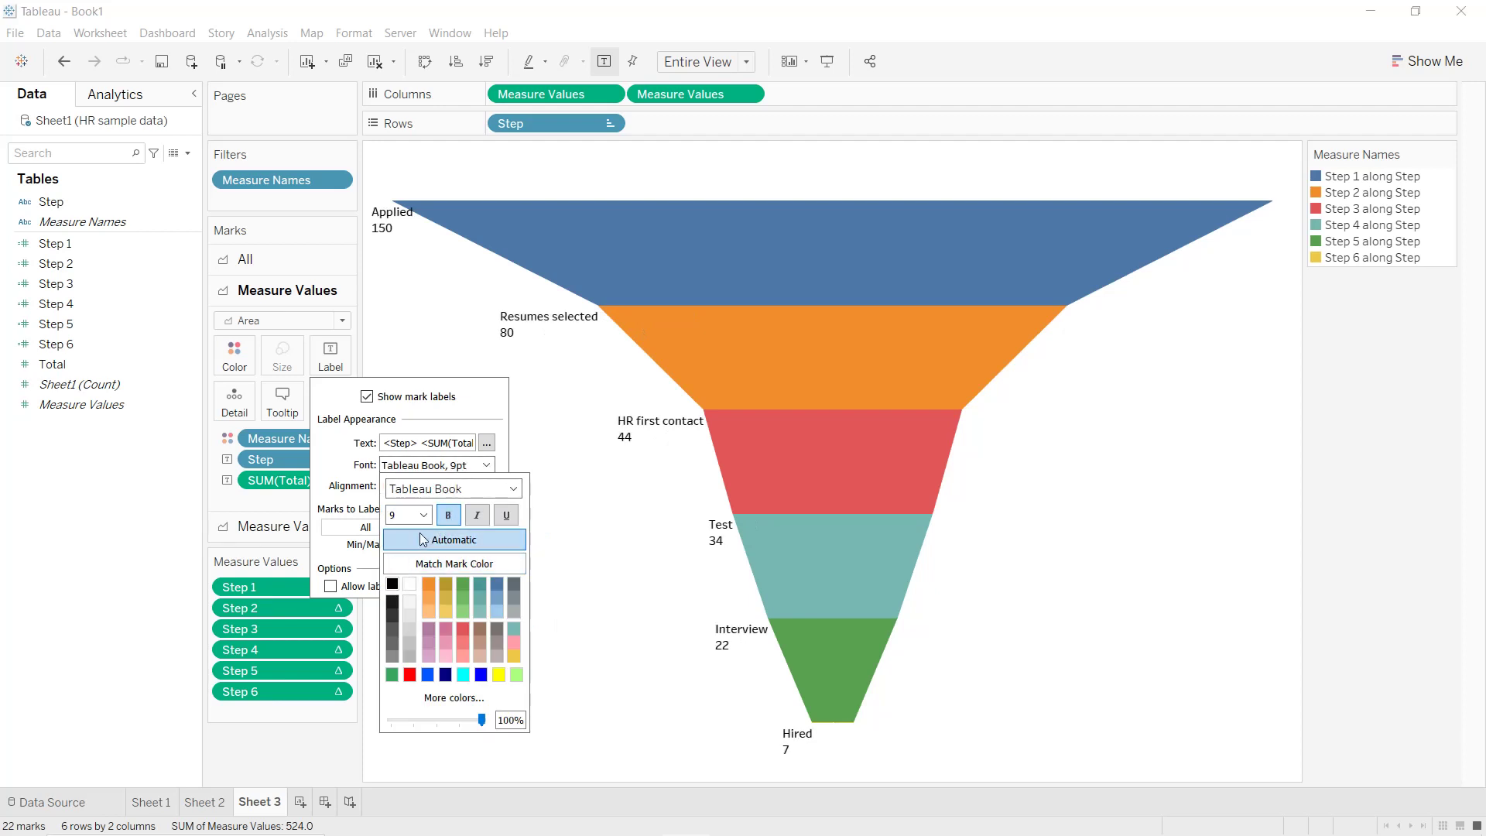
left_click(424, 514)
left_click(404, 568)
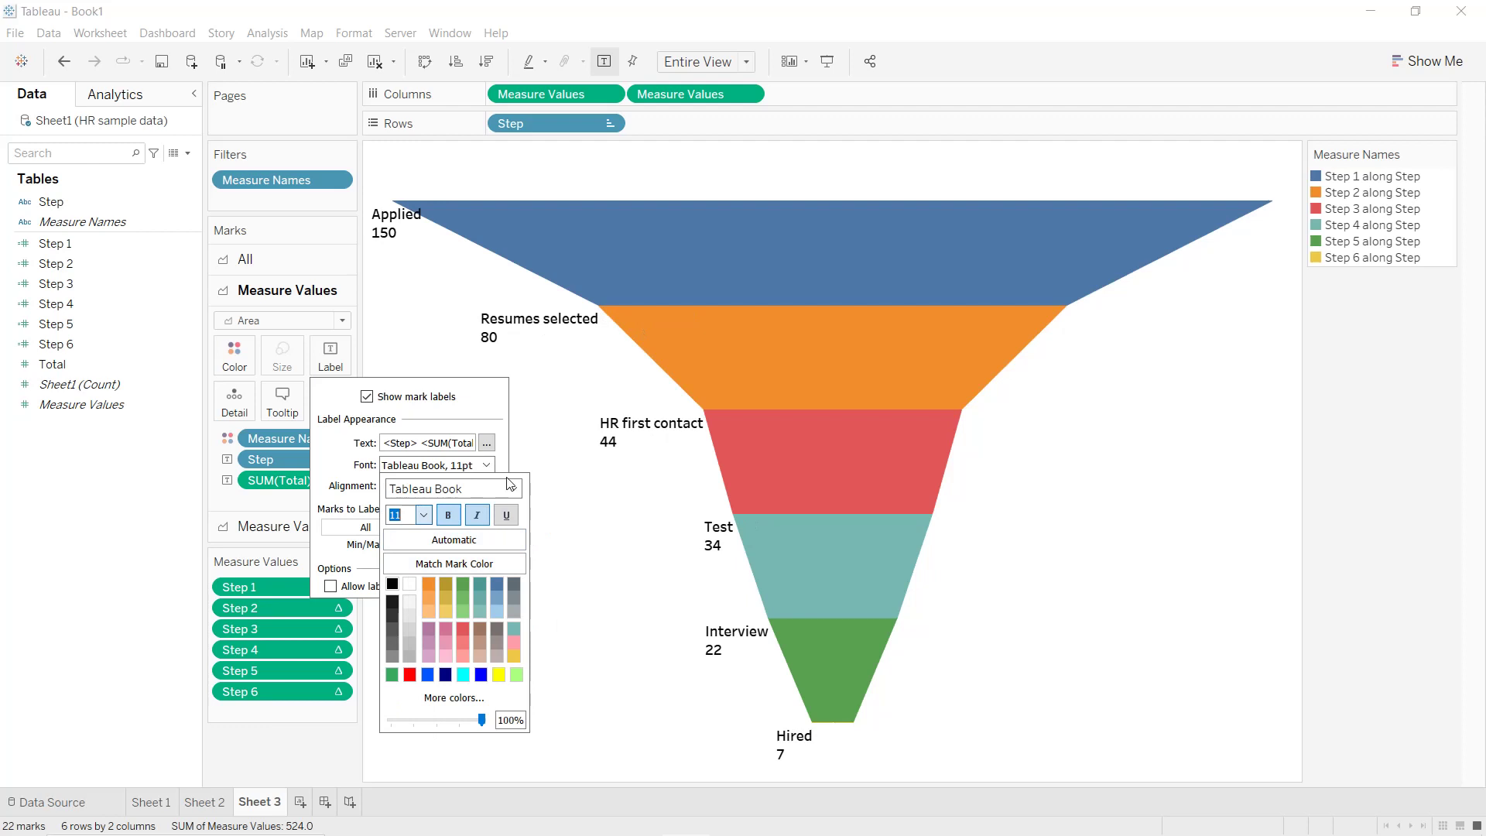
left_click(550, 412)
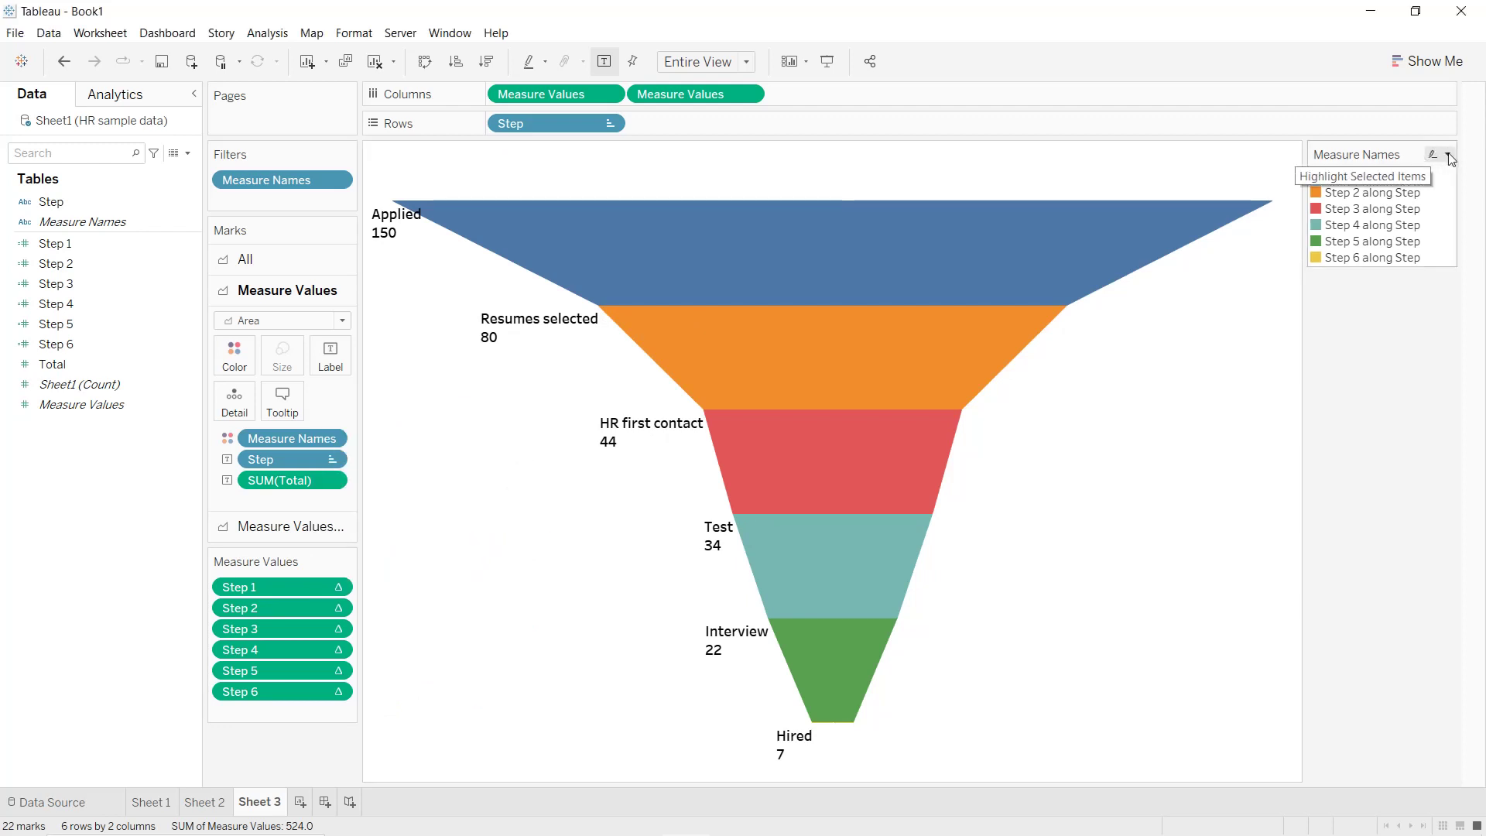
- Hide the Measure Names colour legend card on Sheet 3
left_click(1449, 158)
left_click(1378, 297)
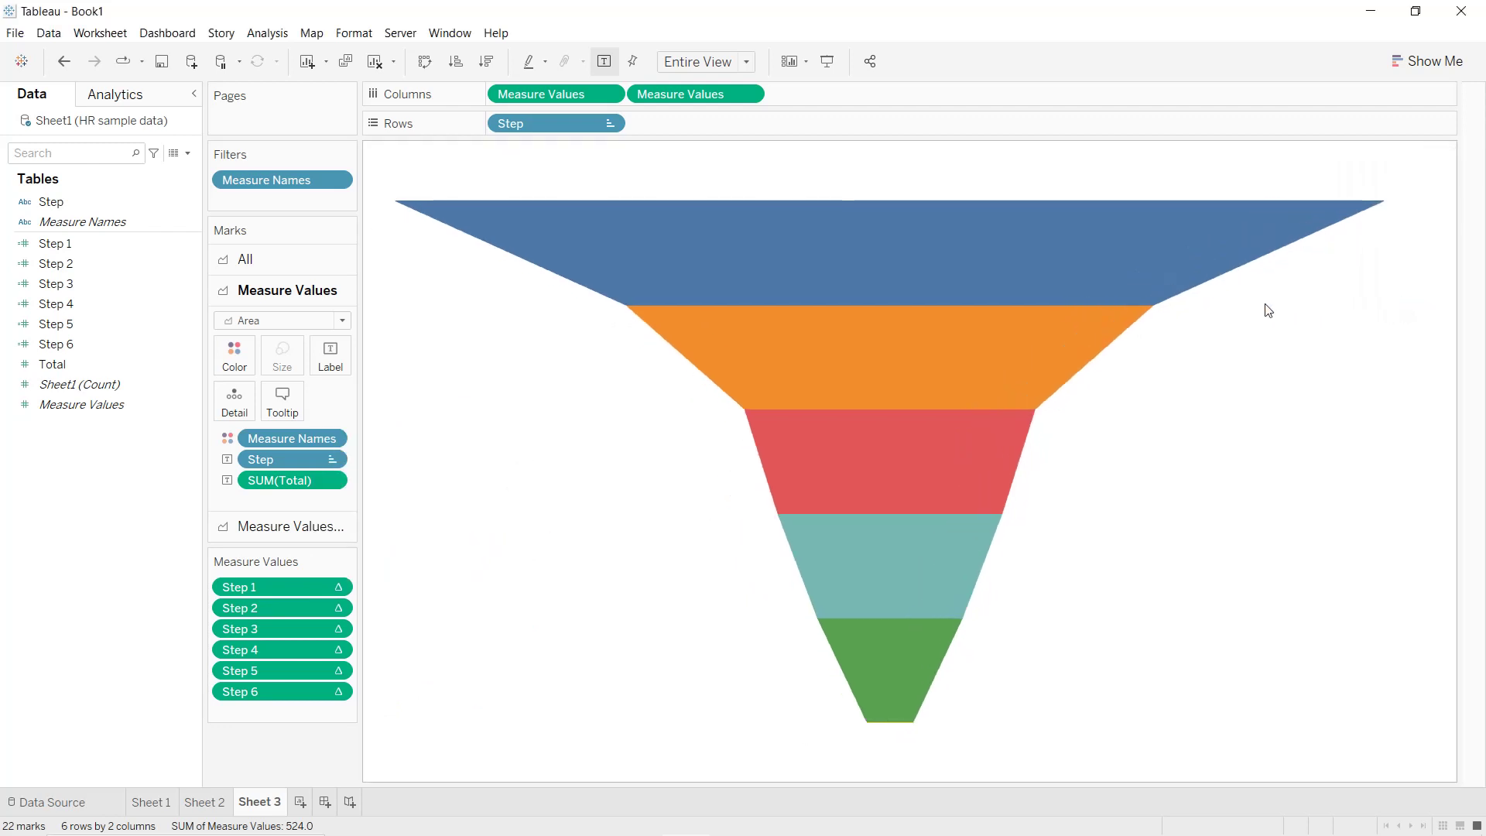